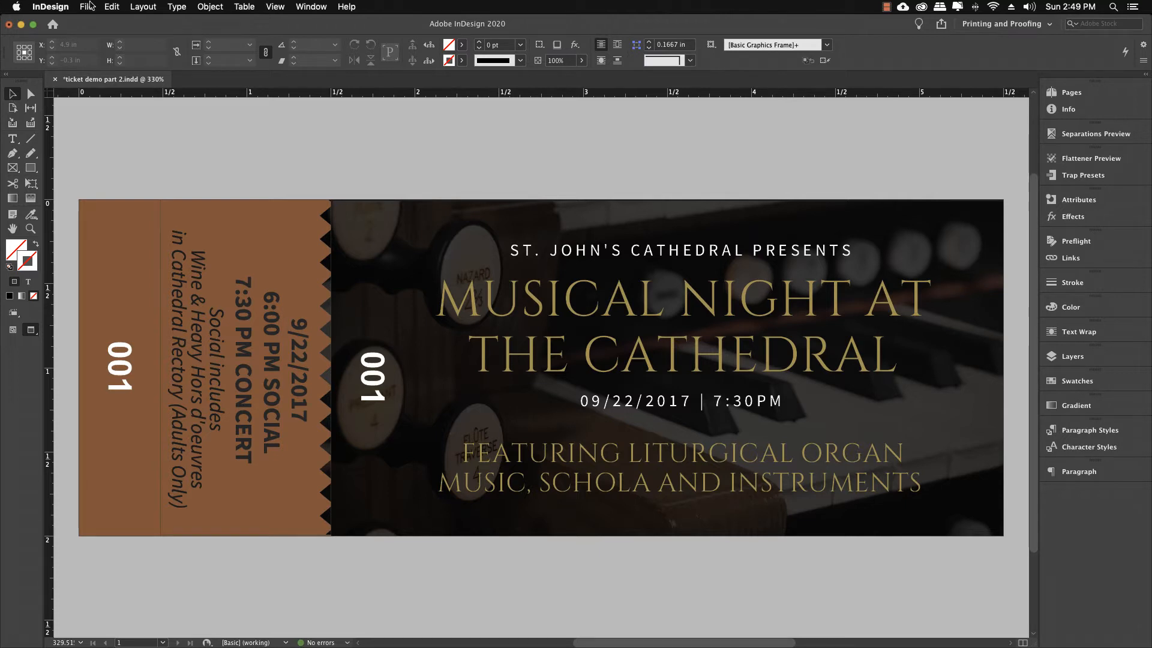
Step: Open Data Merge and select 12 tickets 4up.csv as the data source
{"action": "left_click", "coordinate": [310, 7]}
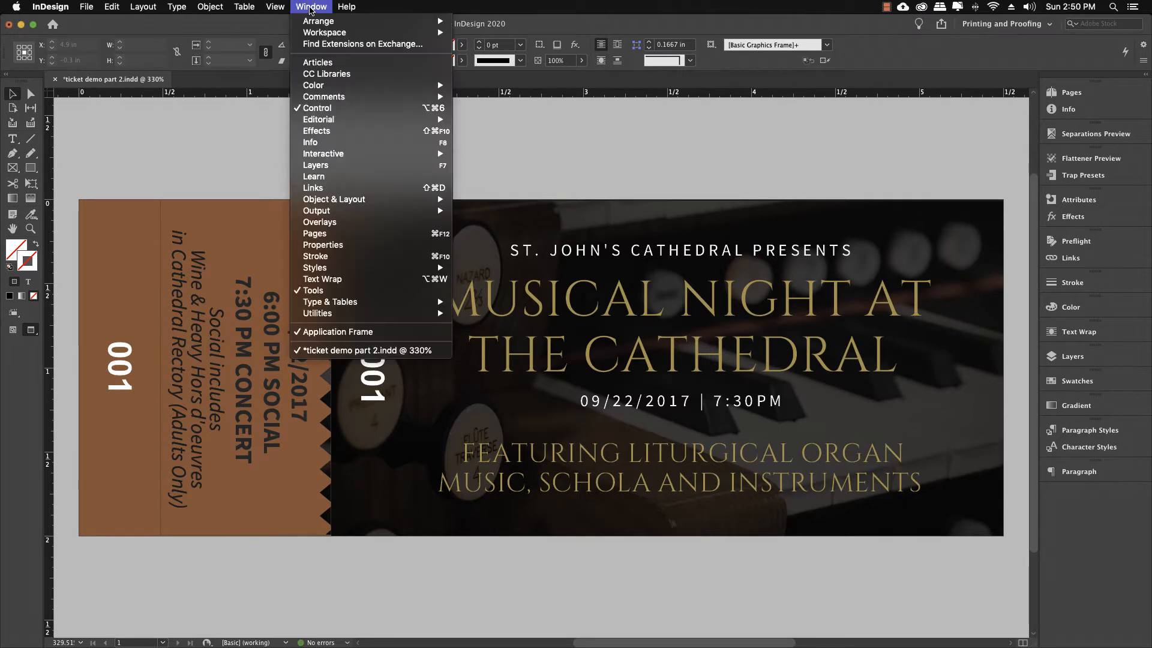
{"action": "mouse_move", "coordinate": [358, 315]}
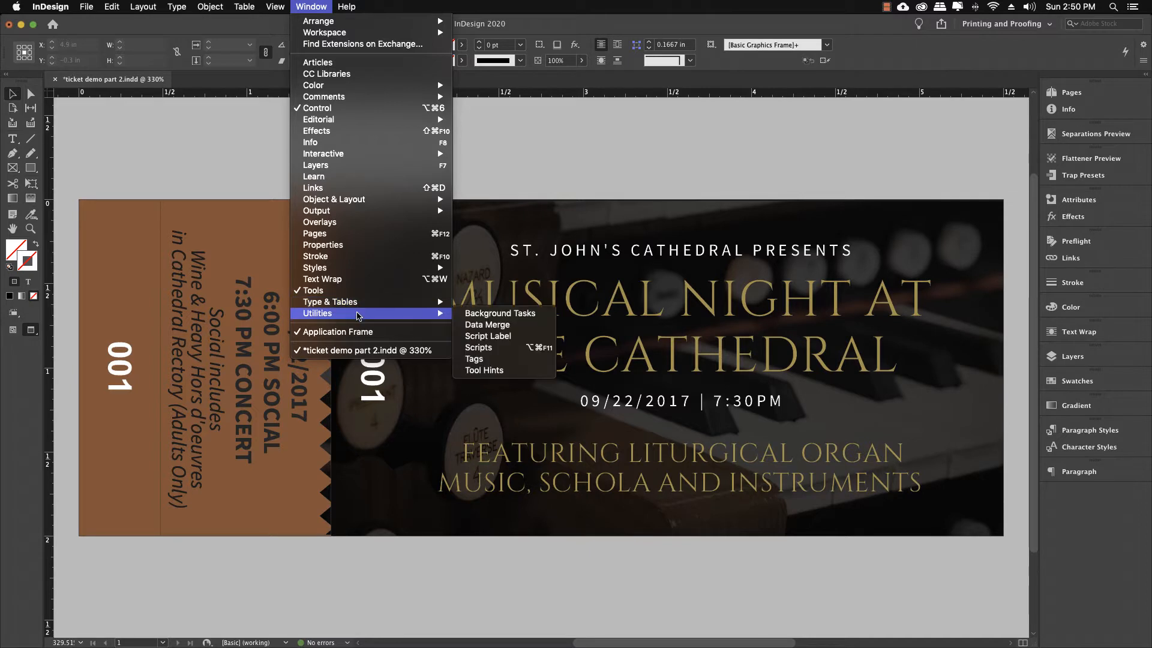
{"action": "left_click", "coordinate": [463, 324]}
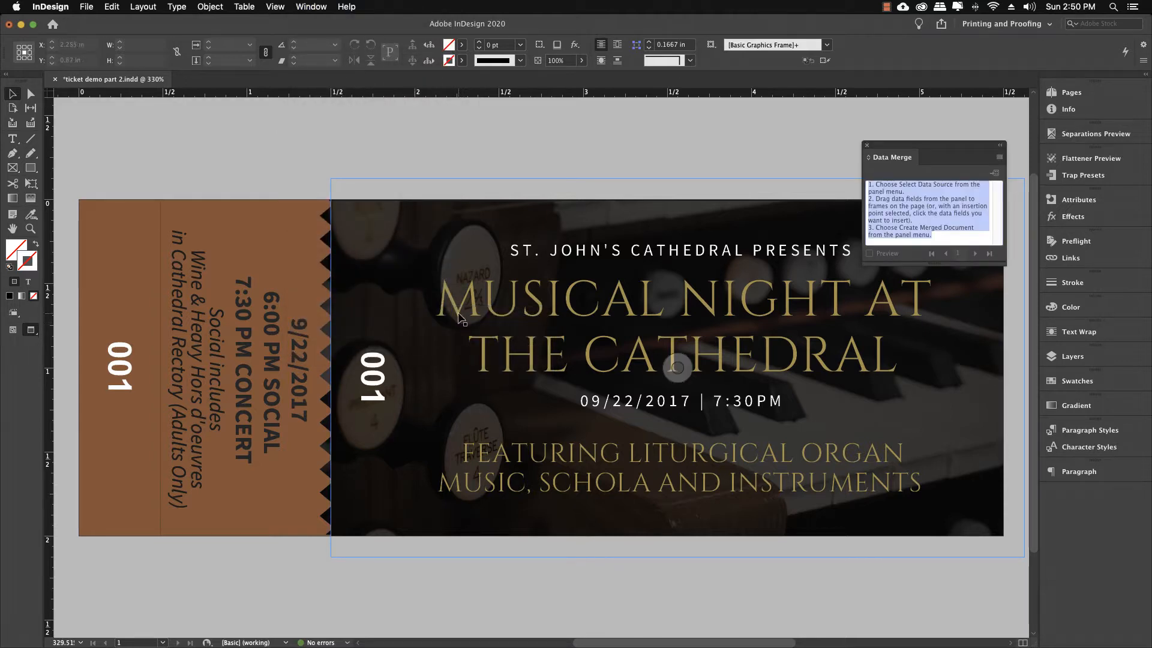
{"action": "left_click_drag", "start_coordinate": [928, 144], "coordinate": [766, 155]}
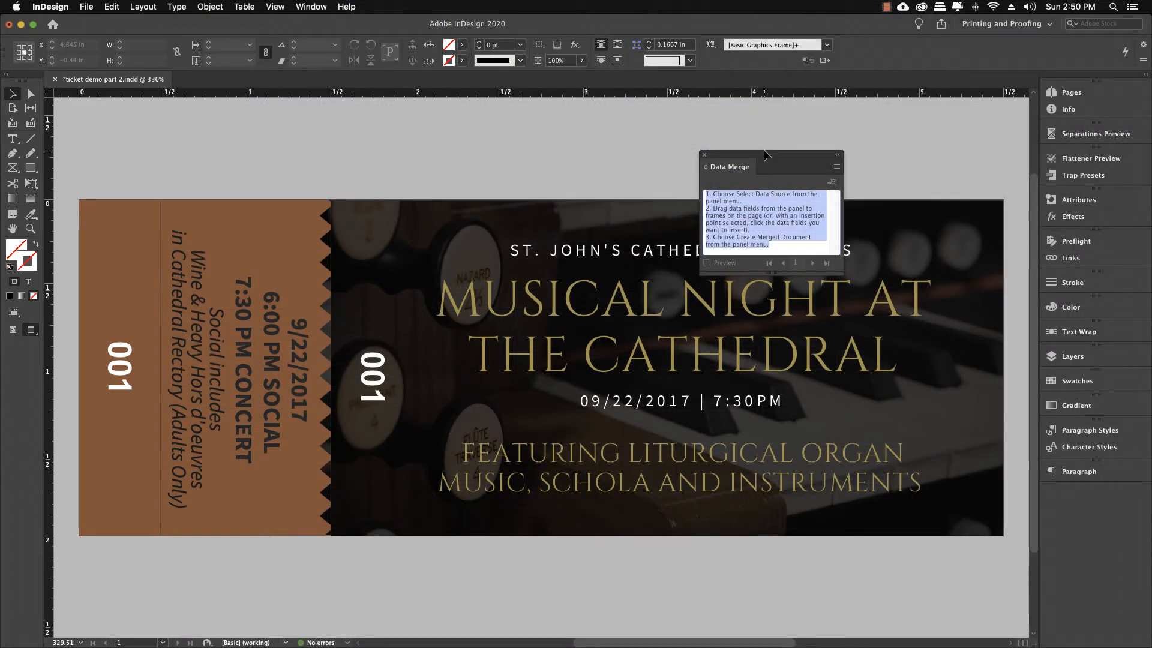
{"action": "left_click", "coordinate": [836, 168]}
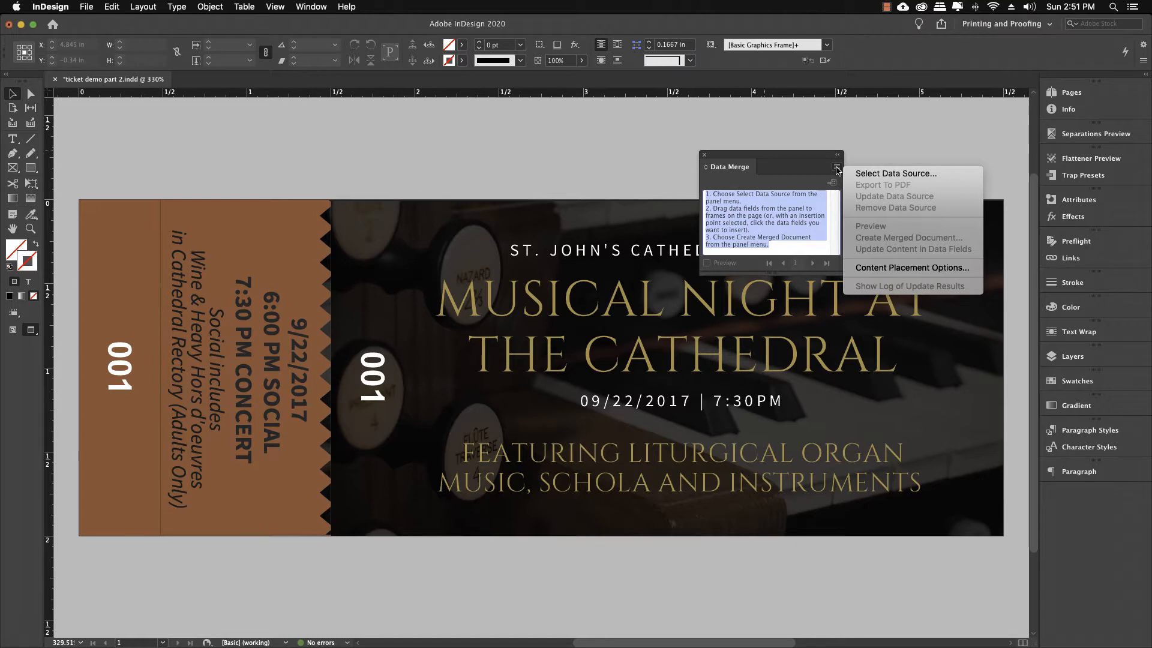
{"action": "left_click", "coordinate": [872, 174]}
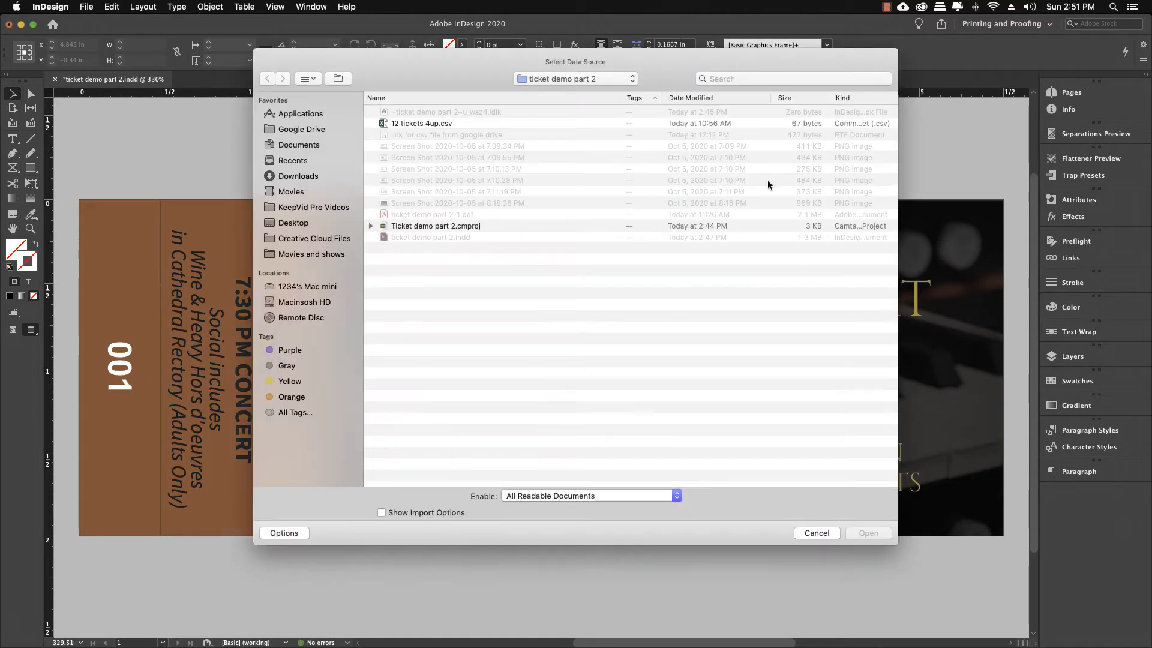
{"action": "left_click", "coordinate": [408, 122]}
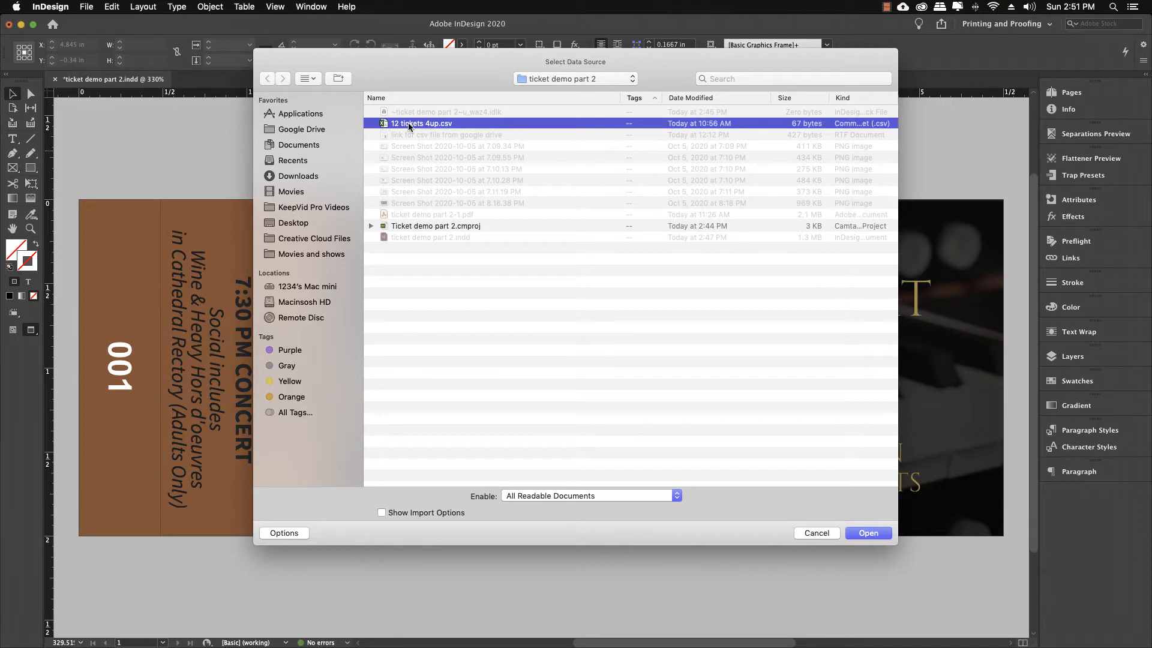
{"action": "left_click", "coordinate": [864, 534]}
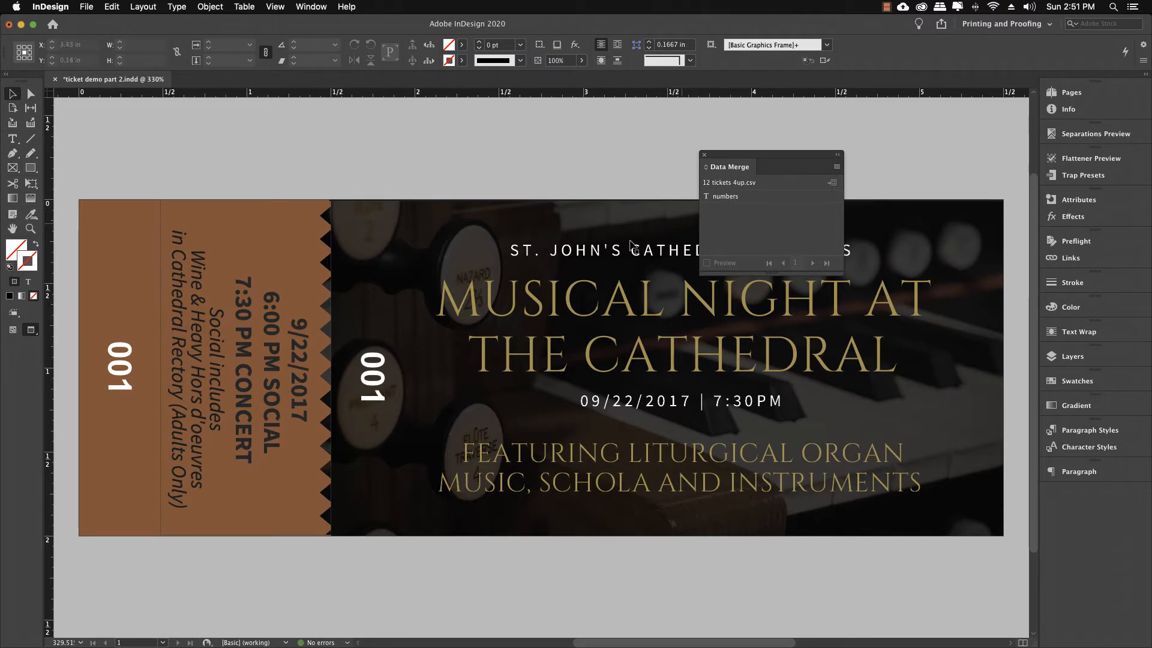
Step: Replace the 001 text on both the main ticket and the stub with the numbers data field
{"action": "left_click", "coordinate": [531, 311]}
{"action": "left_click", "coordinate": [375, 373]}
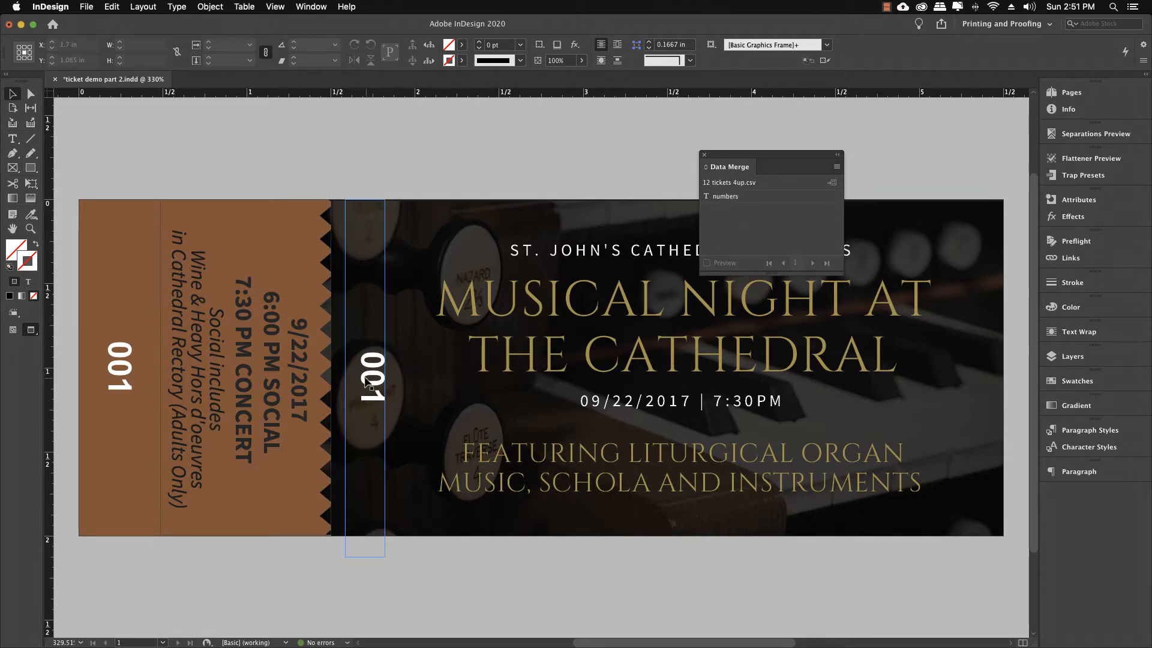
{"action": "left_click", "coordinate": [229, 381]}
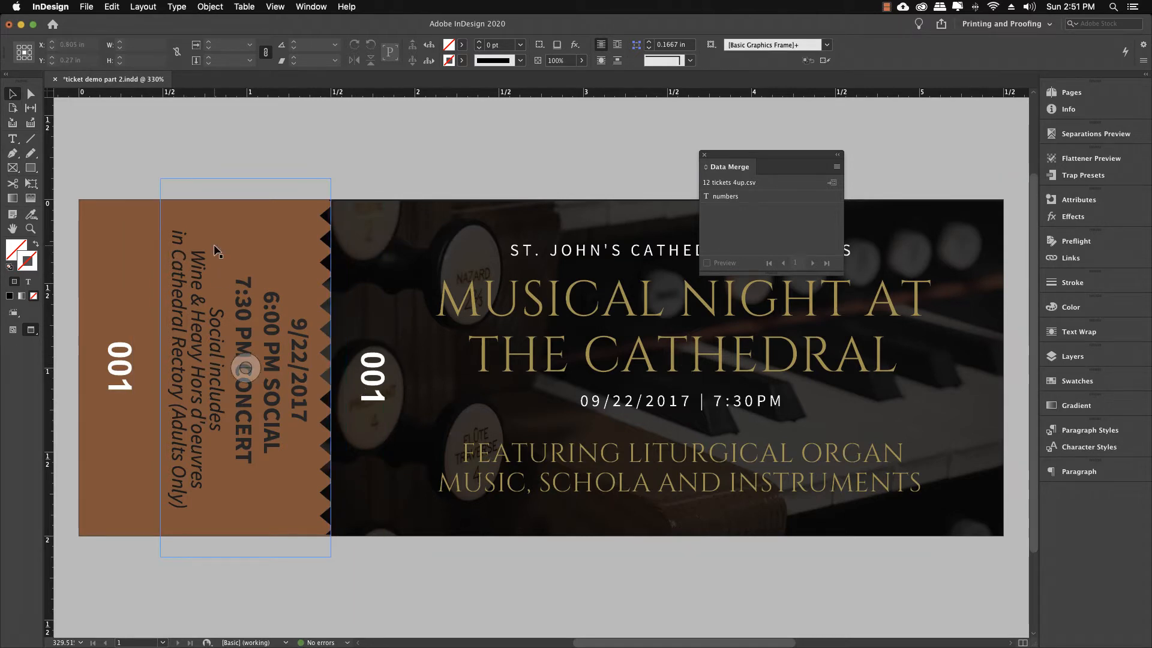
{"action": "left_click", "coordinate": [12, 140]}
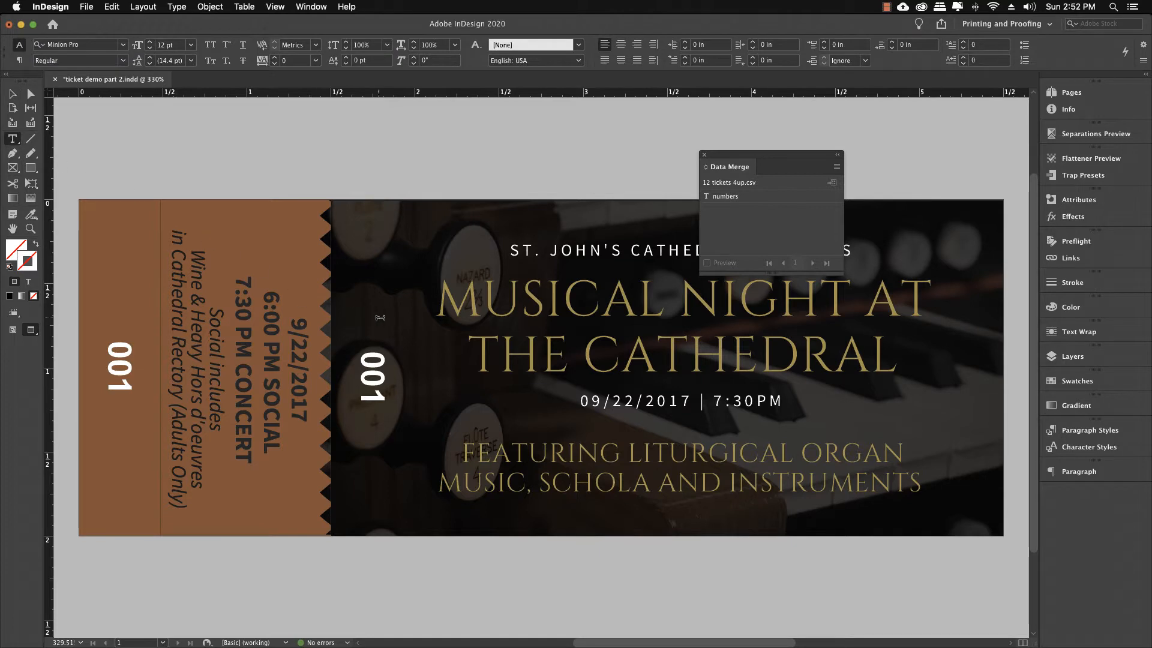
{"action": "left_click", "coordinate": [372, 349]}
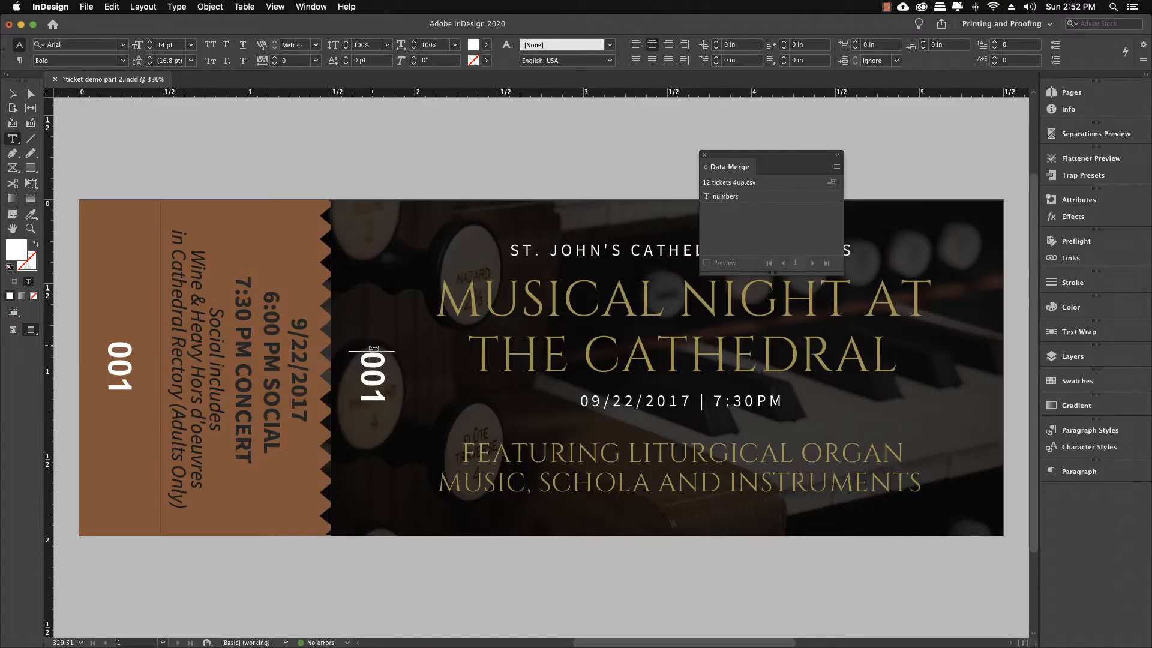
{"action": "left_click_drag", "start_coordinate": [373, 349], "coordinate": [376, 399]}
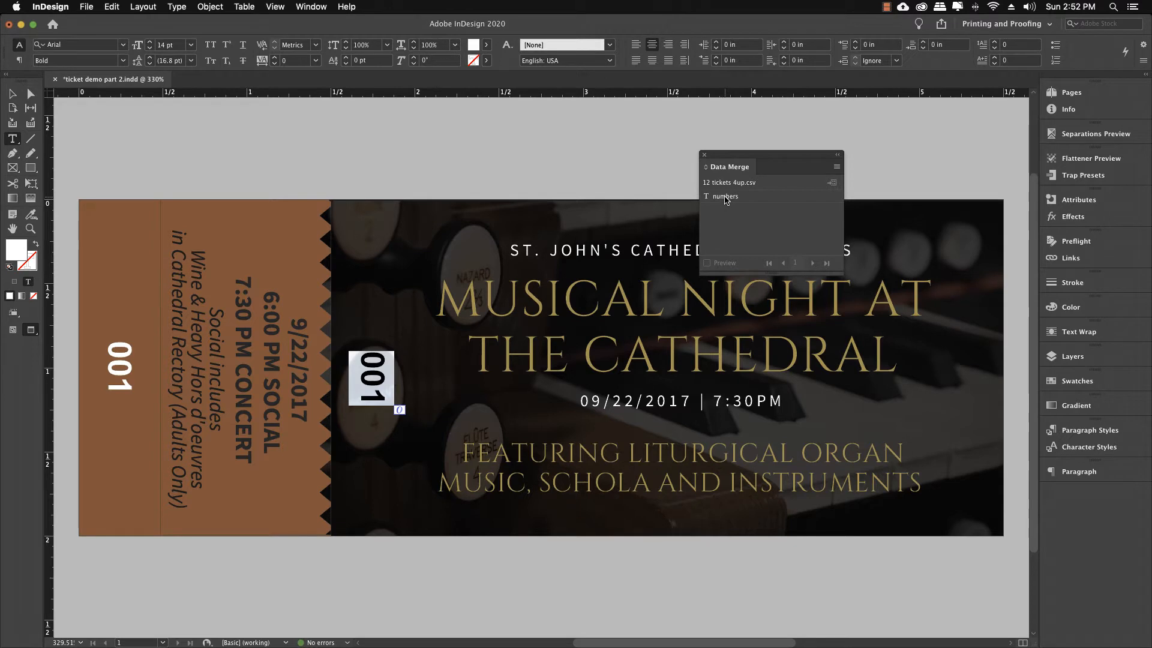
{"action": "left_click", "coordinate": [726, 197]}
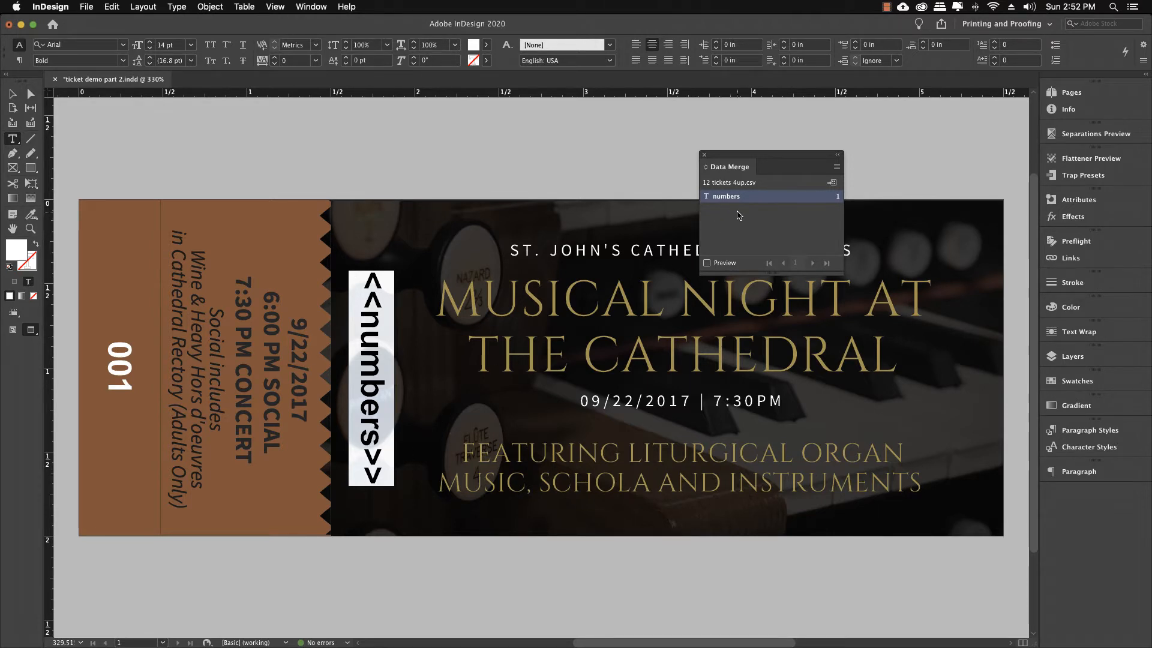
{"action": "left_click_drag", "start_coordinate": [718, 199], "coordinate": [123, 388]}
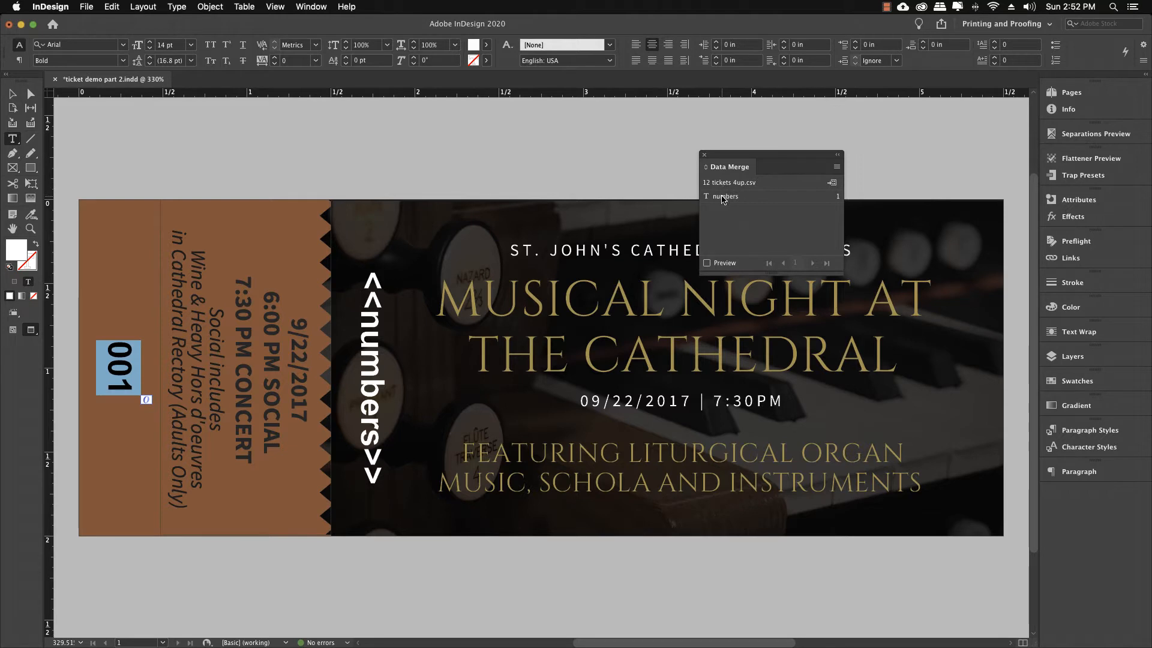
{"action": "left_click", "coordinate": [723, 196]}
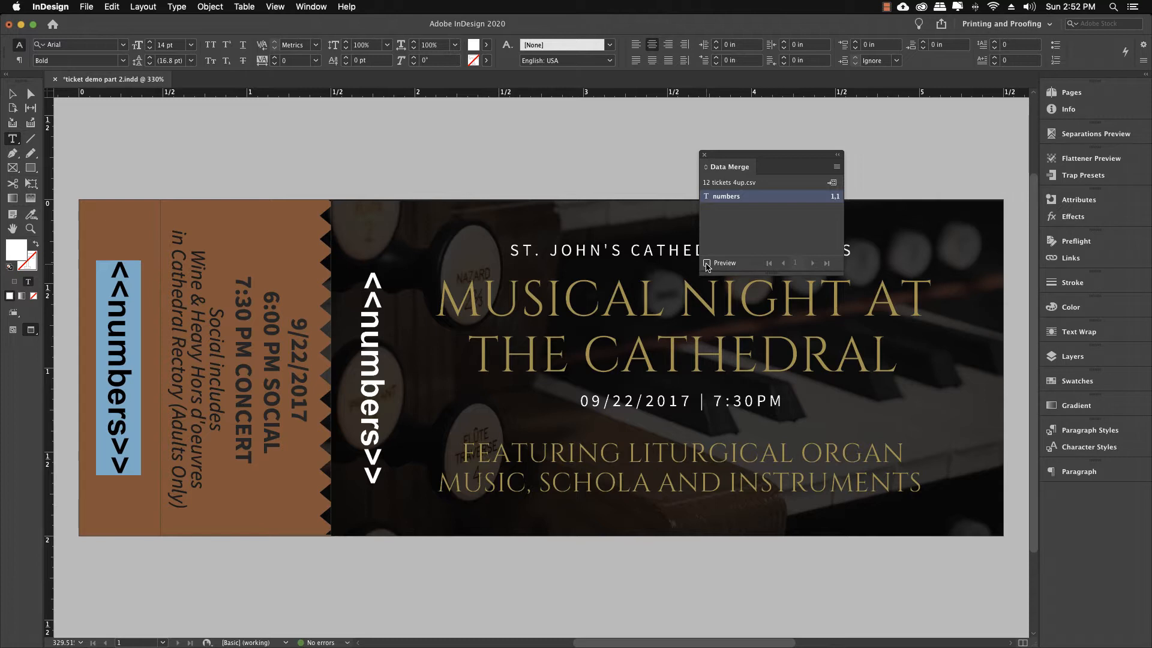
Step: Turn on the data merge preview and check the number field on the main ticket
{"action": "left_click", "coordinate": [707, 263]}
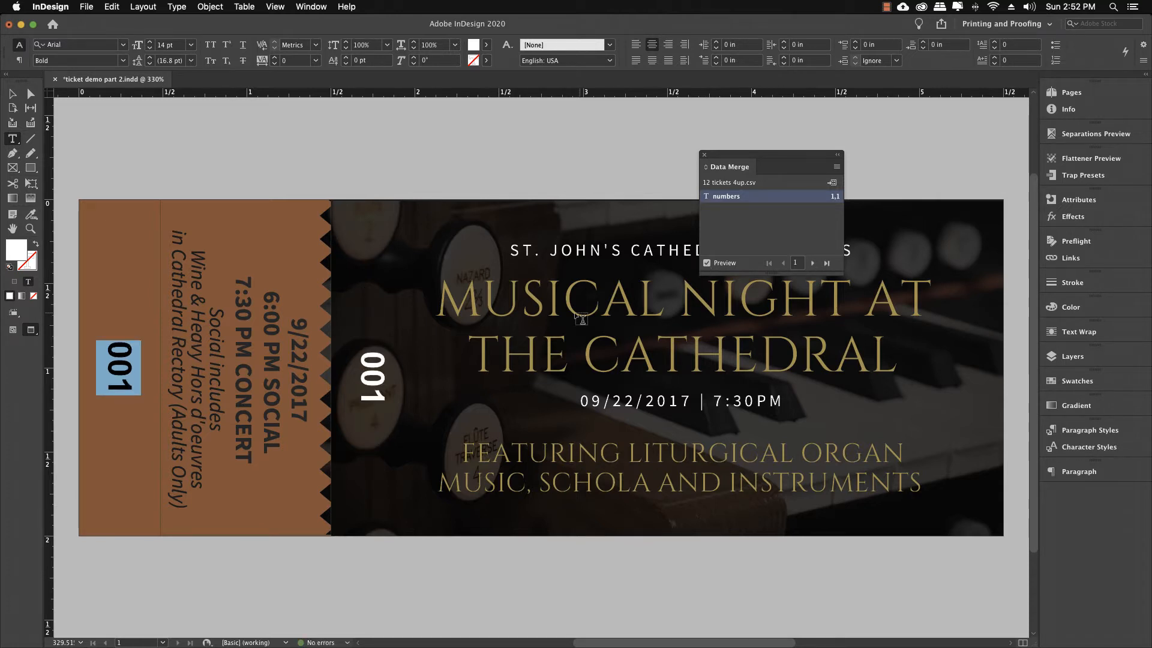
{"action": "left_click", "coordinate": [485, 333]}
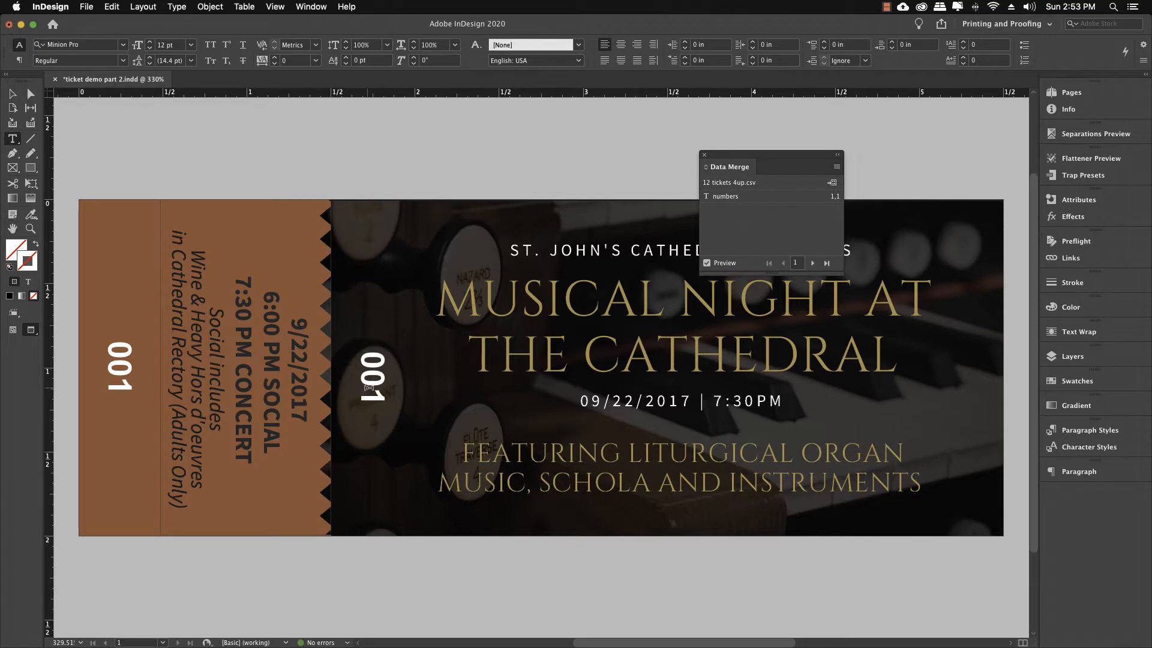
{"action": "double_click", "coordinate": [371, 382]}
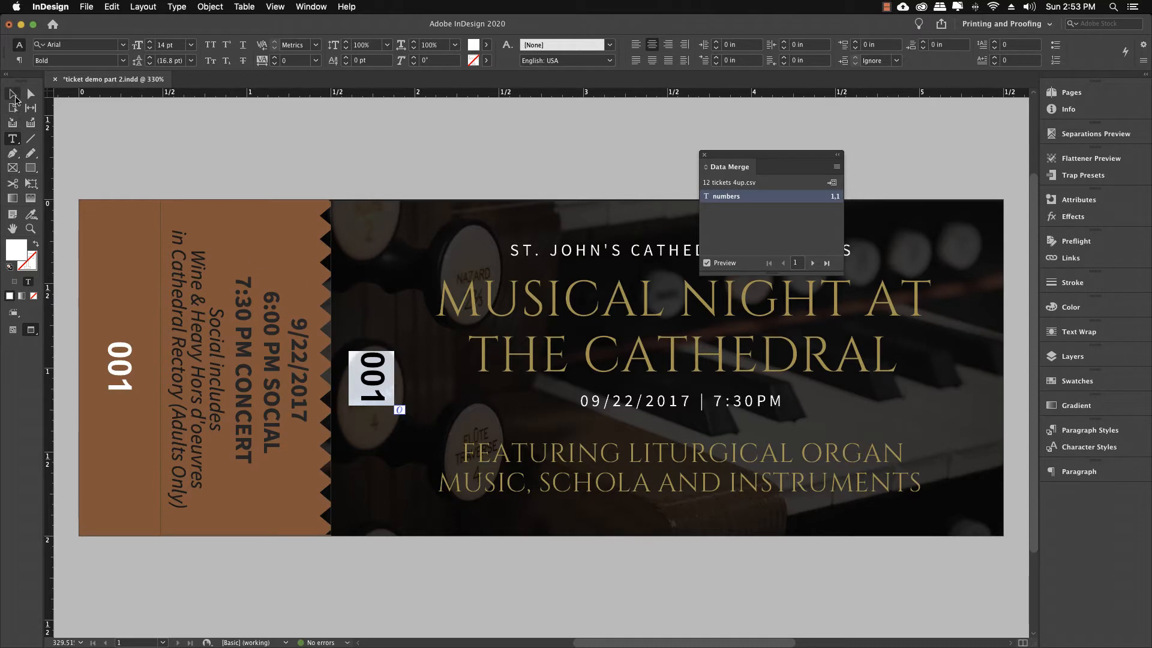
{"action": "left_click", "coordinate": [12, 94]}
{"action": "left_click", "coordinate": [185, 161]}
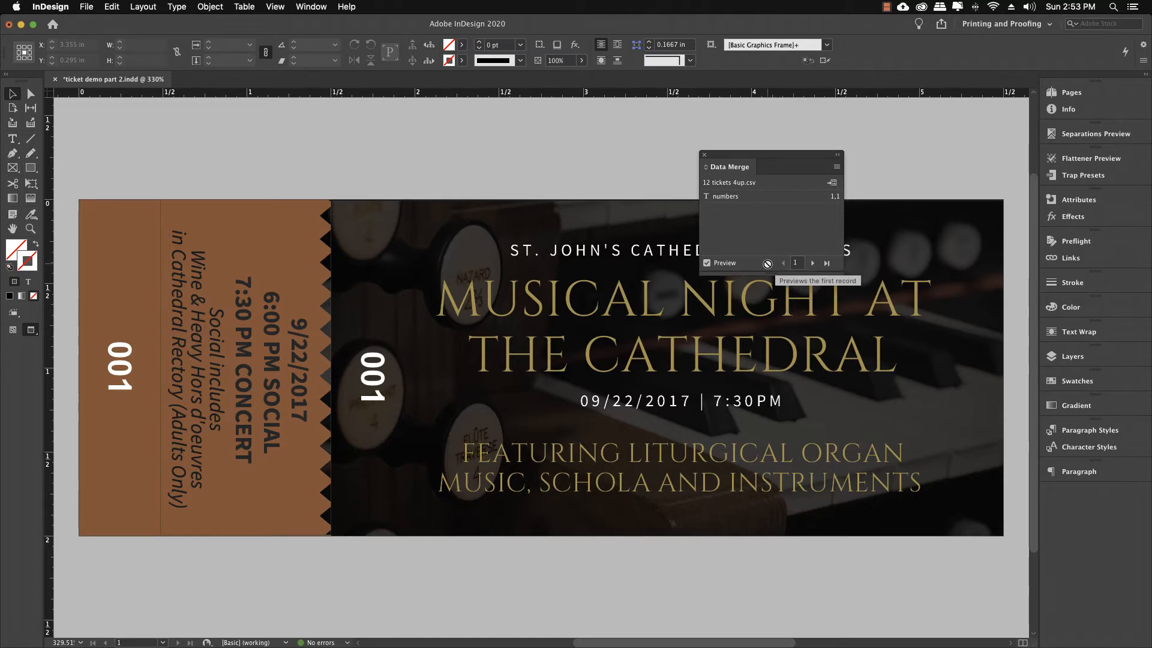
Step: Step forward through the previewed ticket records up to record 12
{"action": "left_click", "coordinate": [811, 264]}
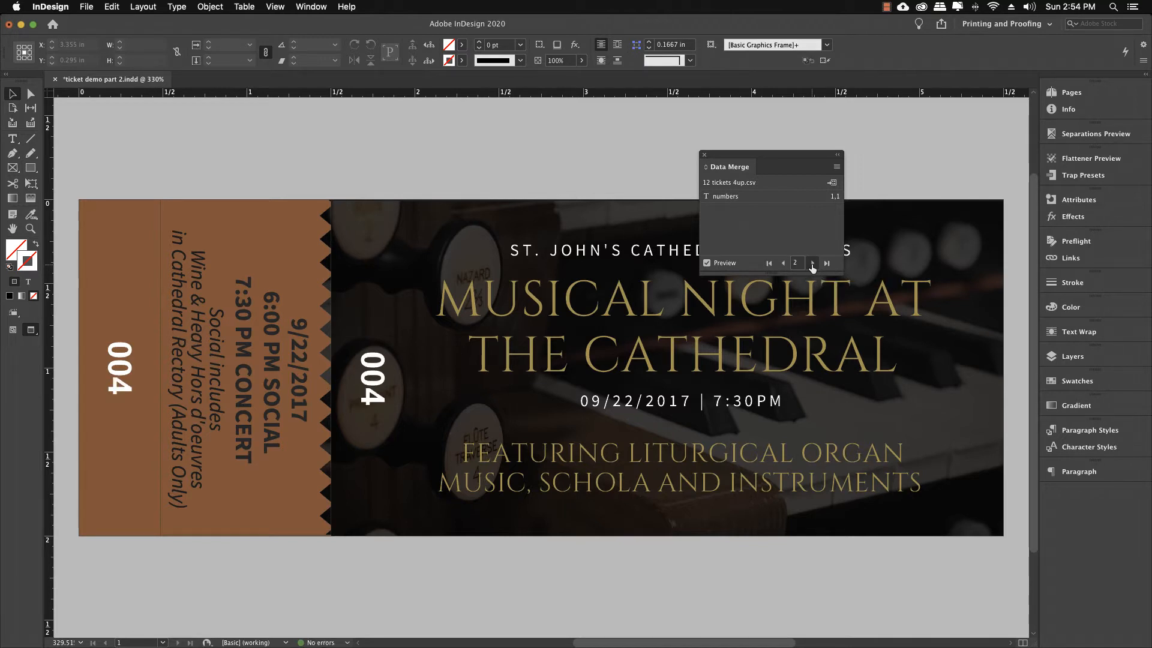
{"action": "left_click", "coordinate": [812, 264]}
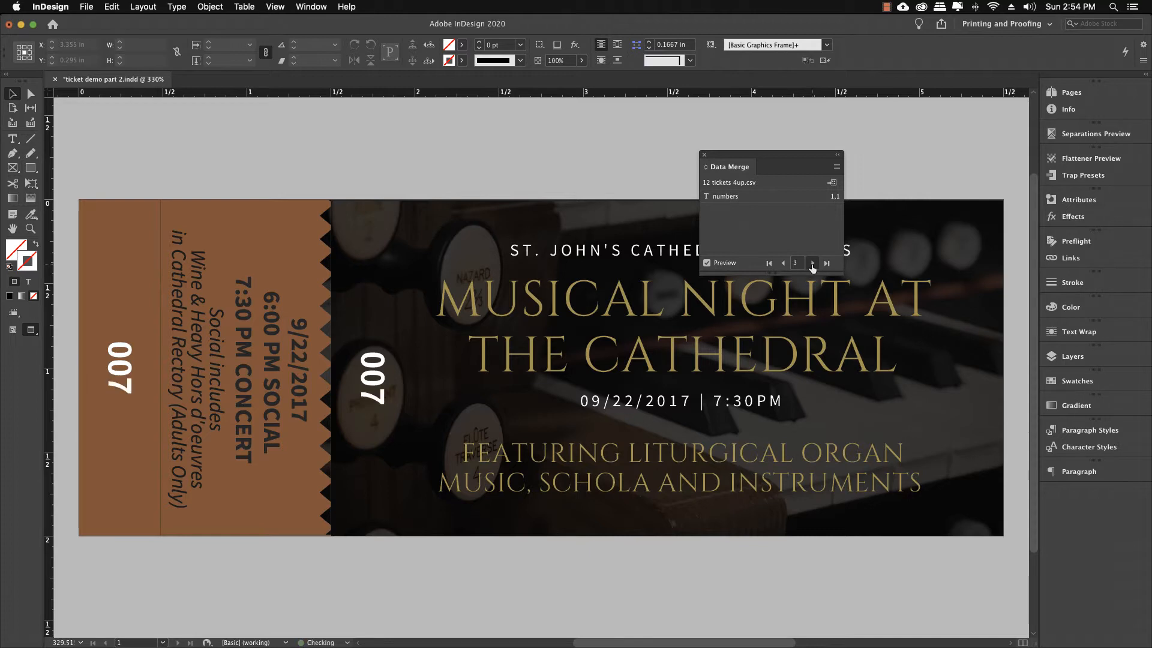
{"action": "left_click", "coordinate": [812, 263]}
{"action": "left_click", "coordinate": [812, 263]}
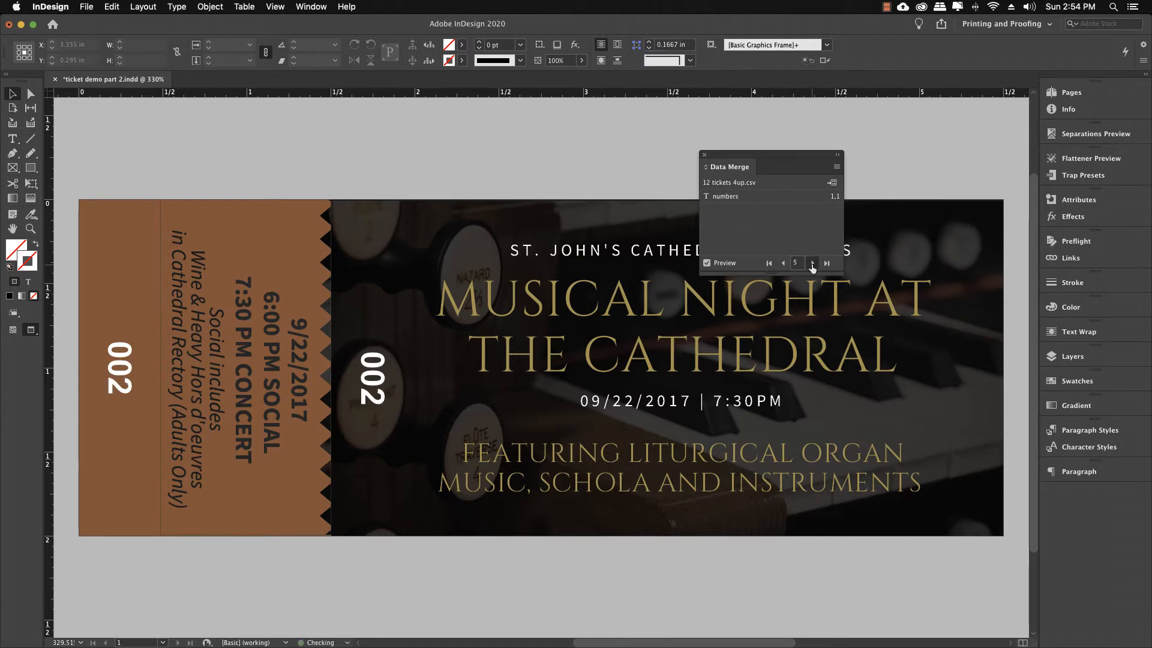
{"action": "left_click", "coordinate": [812, 263]}
{"action": "left_click", "coordinate": [812, 263]}
{"action": "left_click", "coordinate": [812, 263]}
{"action": "left_click", "coordinate": [812, 264]}
{"action": "left_click", "coordinate": [812, 263]}
{"action": "left_click", "coordinate": [813, 263]}
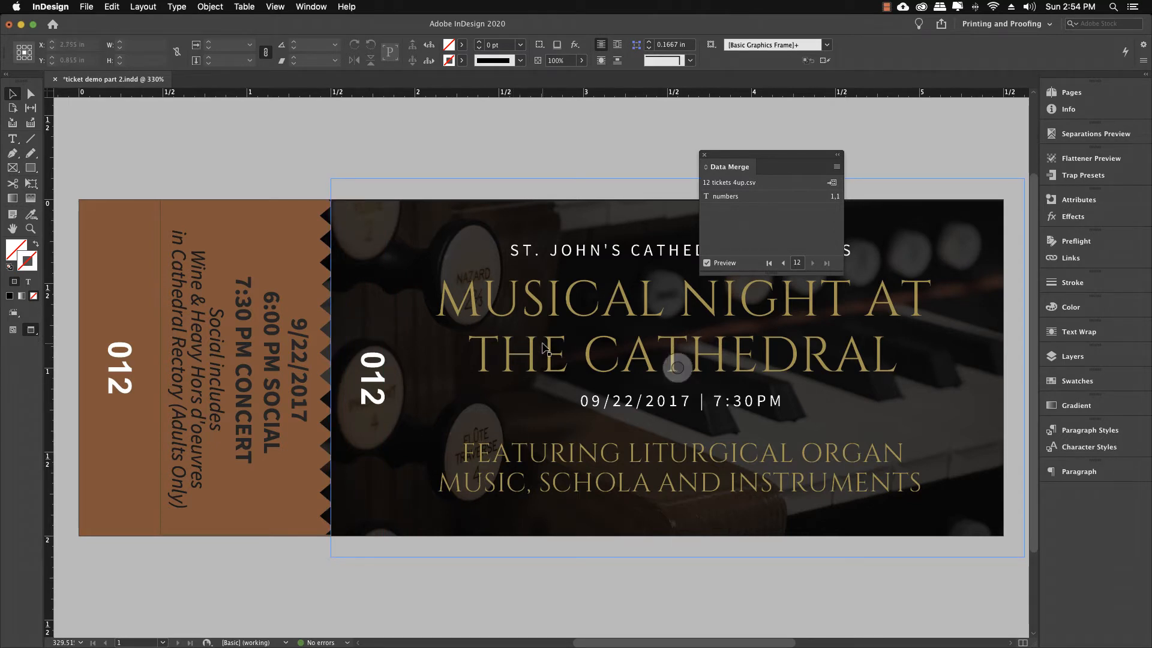
Step: Switch the merge preview off and on again to compare the field placeholders with the ticket numbers
{"action": "left_click", "coordinate": [706, 263]}
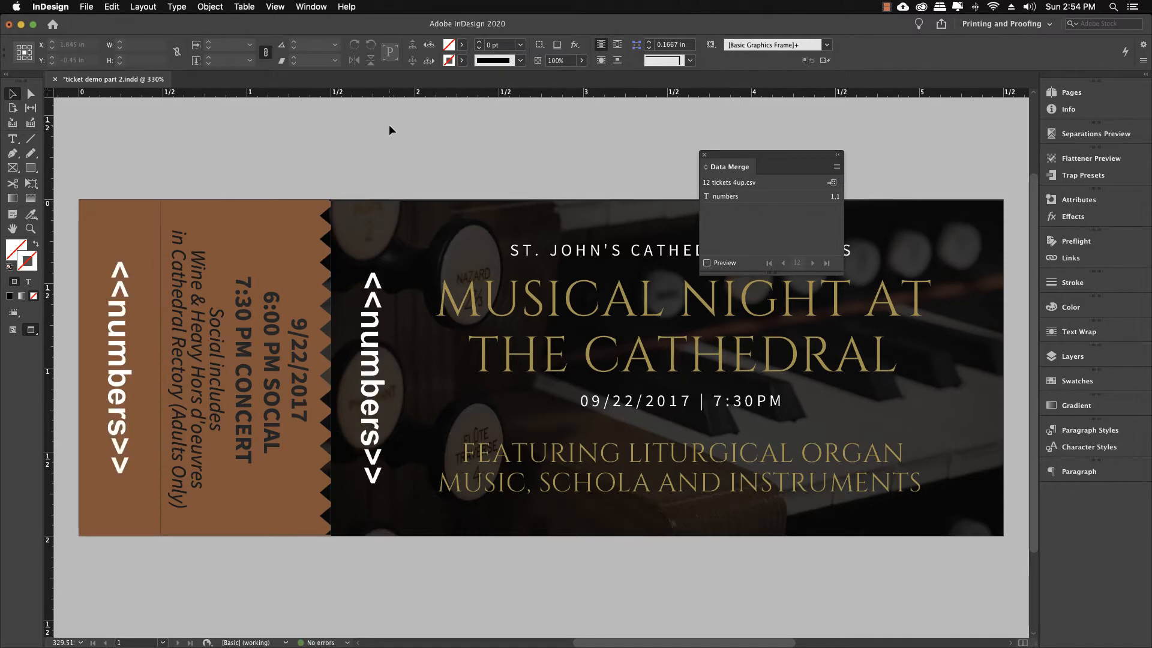
{"action": "left_click", "coordinate": [707, 263]}
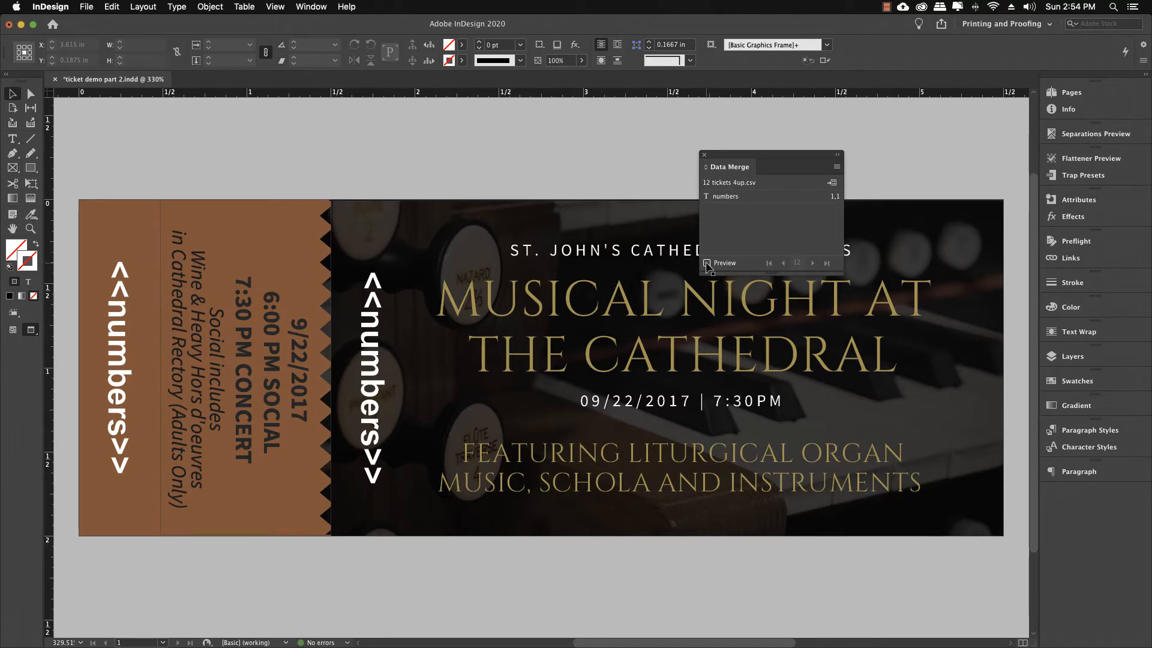
{"action": "left_click", "coordinate": [541, 171]}
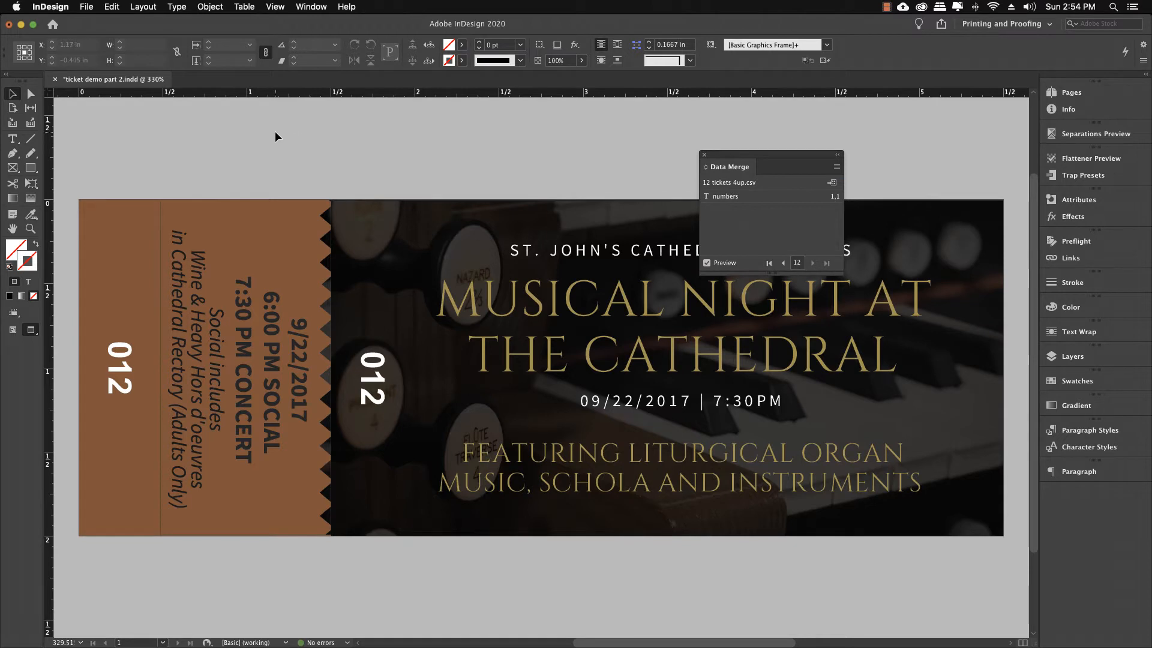
Step: Try to save the document while the data merge preview is still on
{"action": "left_click", "coordinate": [86, 7]}
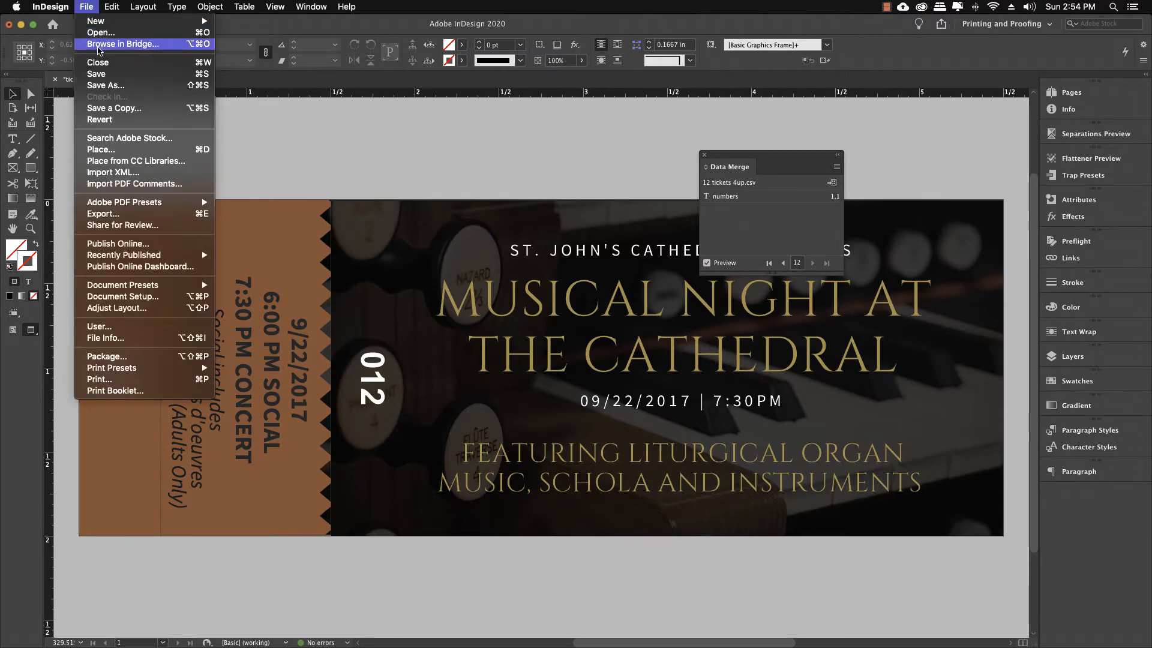
{"action": "left_click", "coordinate": [100, 75]}
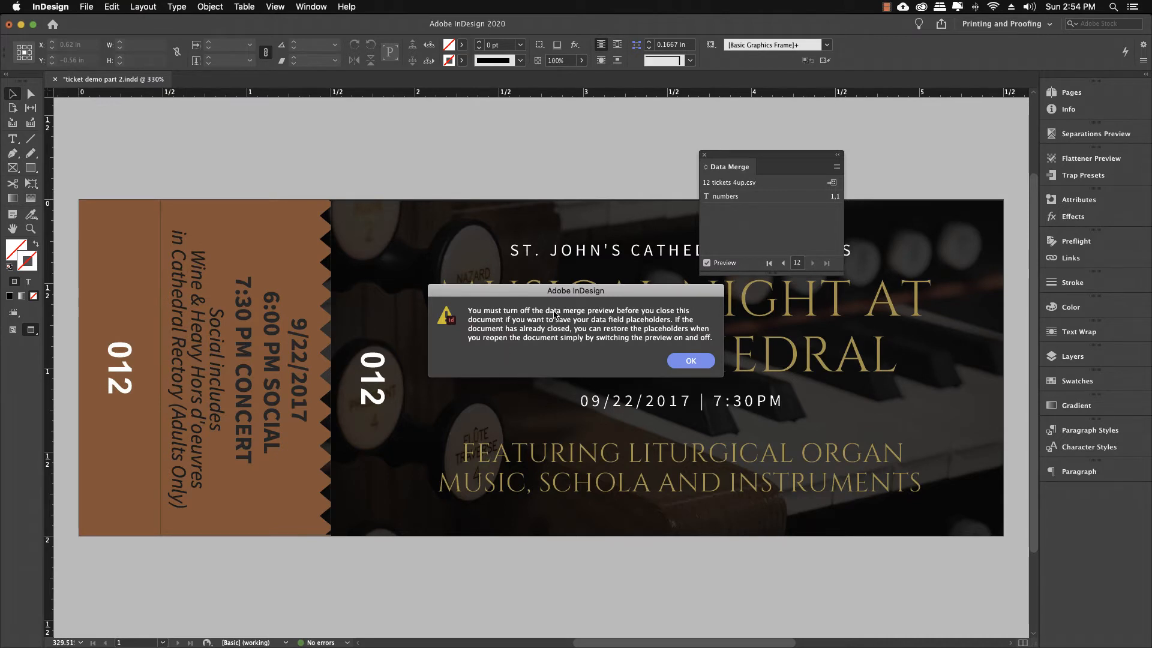
{"action": "left_click_drag", "start_coordinate": [563, 294], "coordinate": [501, 305]}
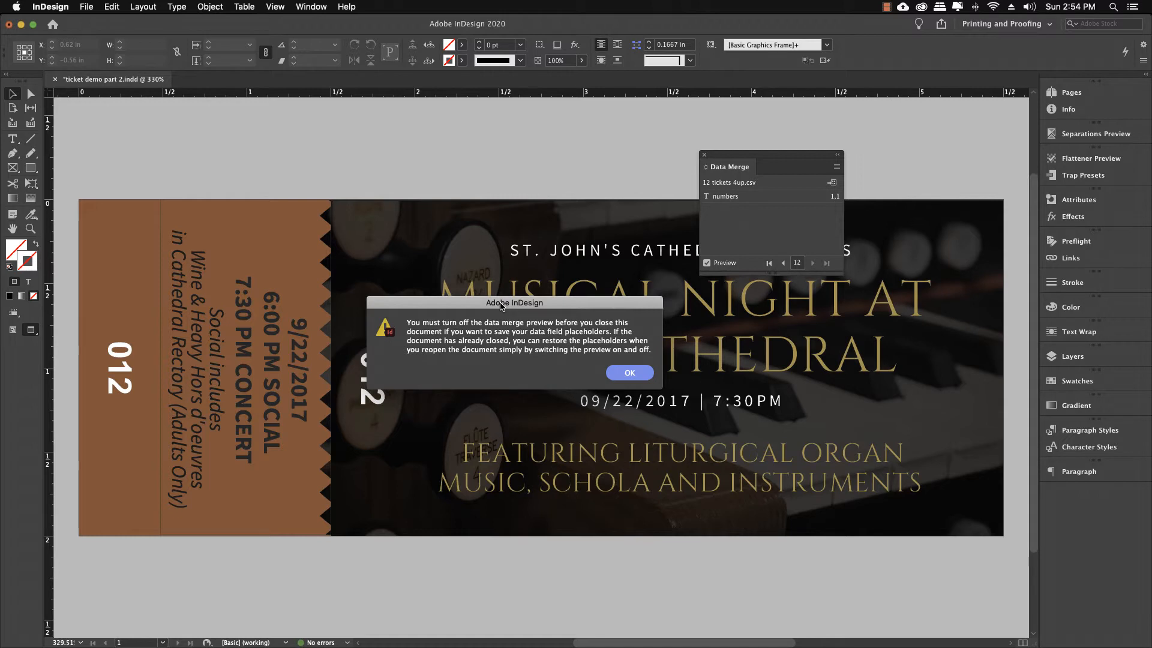
{"action": "left_click", "coordinate": [614, 378]}
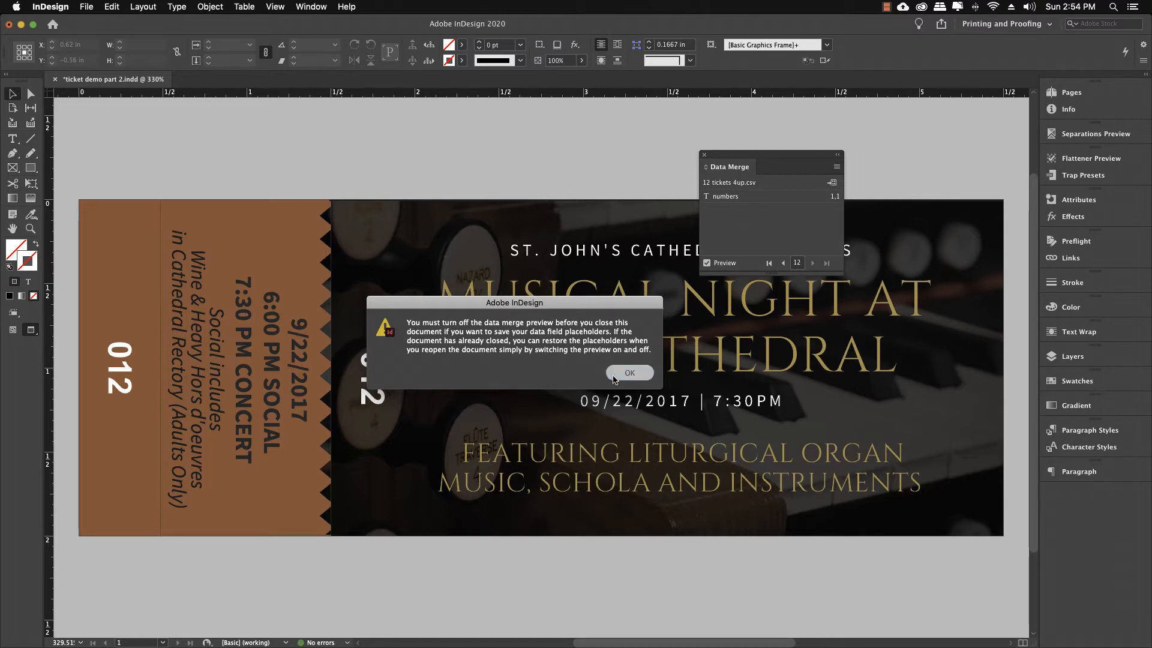
Step: Turn off the data merge preview and save the ticket document
{"action": "left_click", "coordinate": [706, 263]}
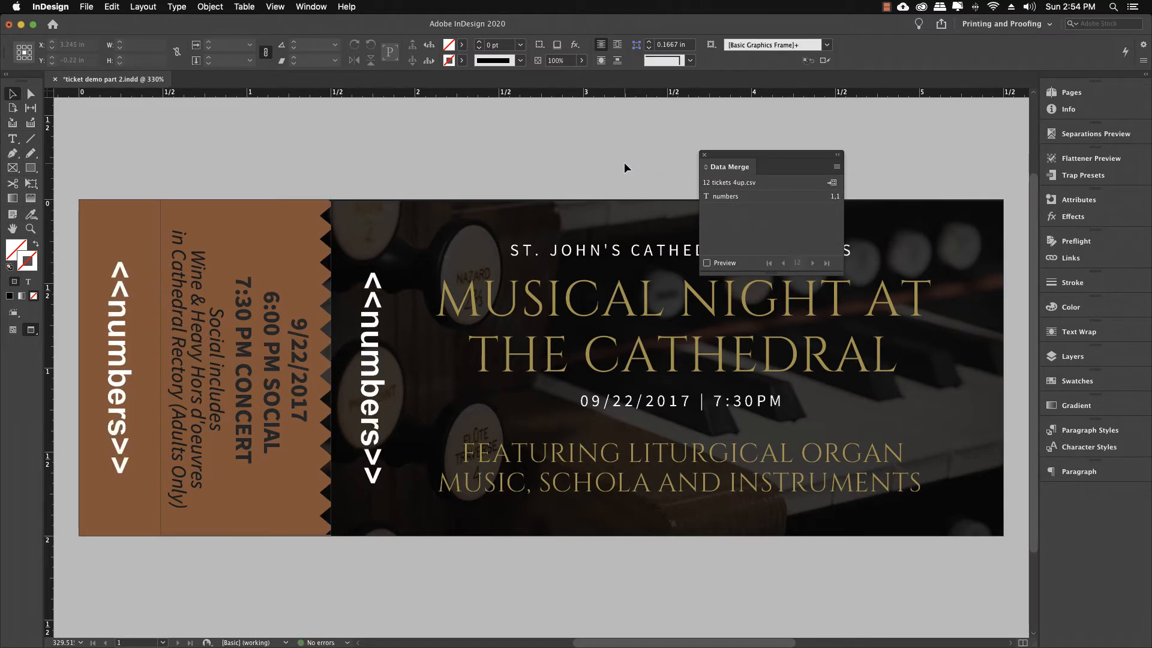
{"action": "key", "text": "super+s"}
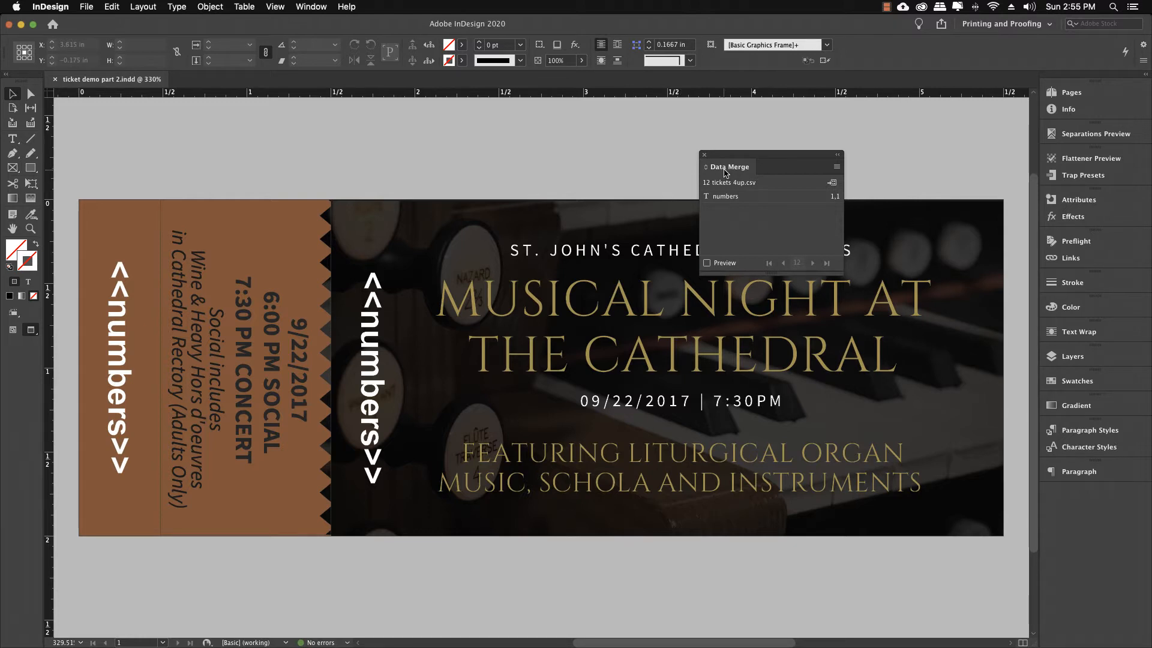
Step: Create a merged document from all records, with a single record per document page
{"action": "left_click", "coordinate": [836, 168]}
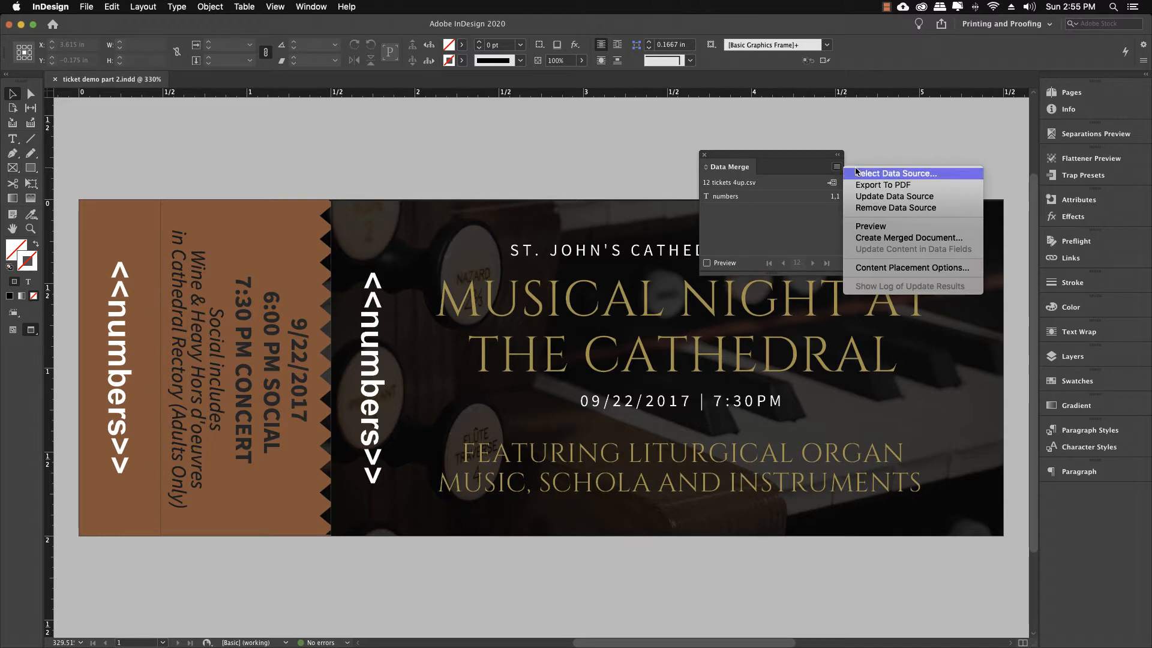
{"action": "left_click", "coordinate": [871, 239]}
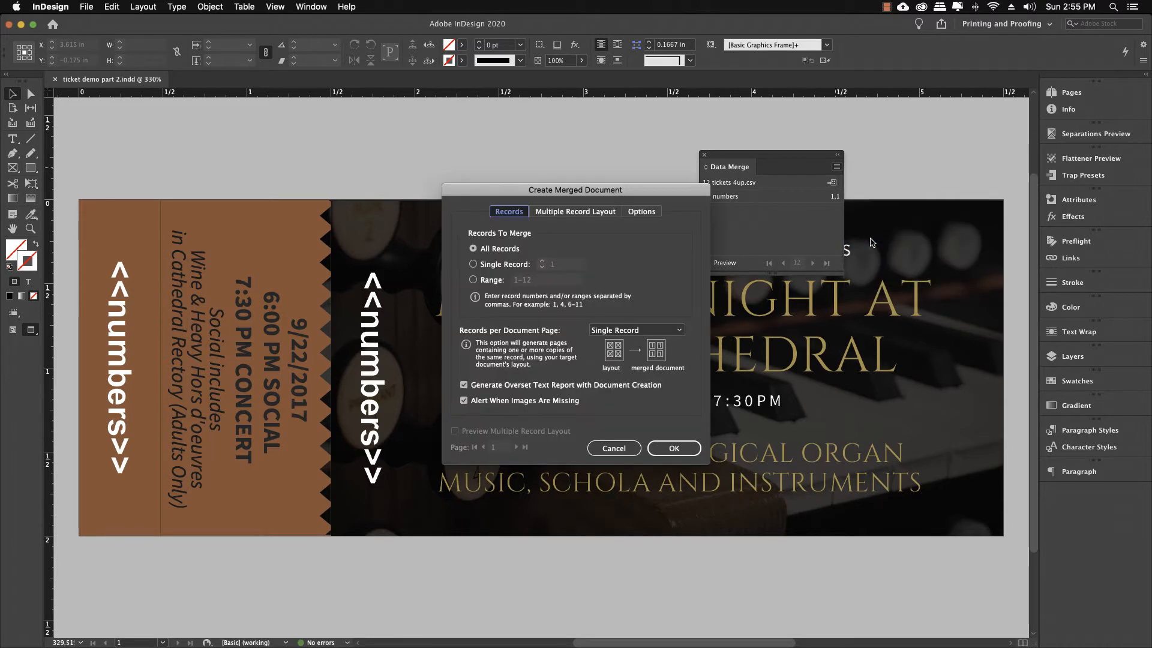
{"action": "left_click_drag", "start_coordinate": [643, 200], "coordinate": [573, 172]}
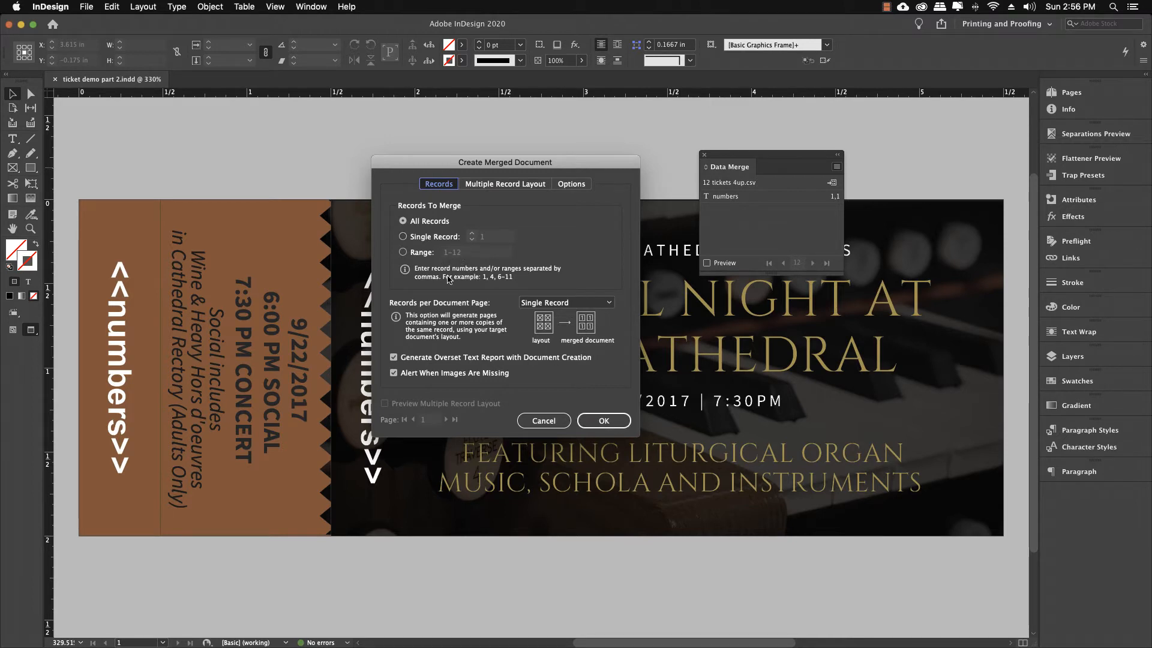
{"action": "left_click", "coordinate": [604, 423]}
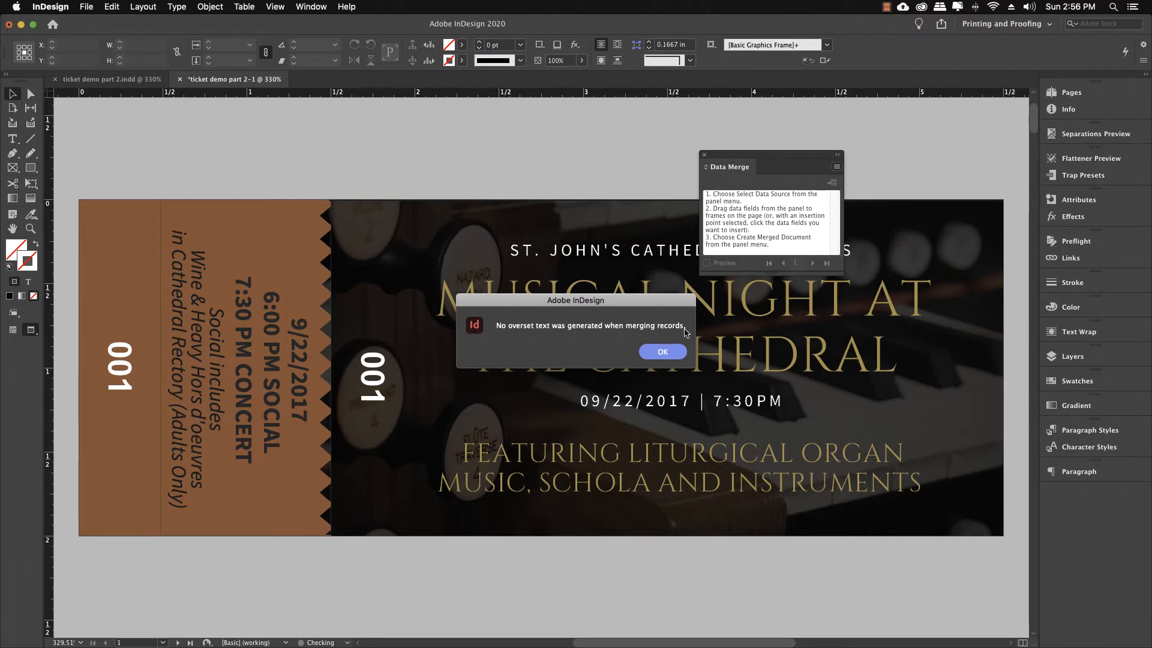
{"action": "left_click", "coordinate": [662, 353]}
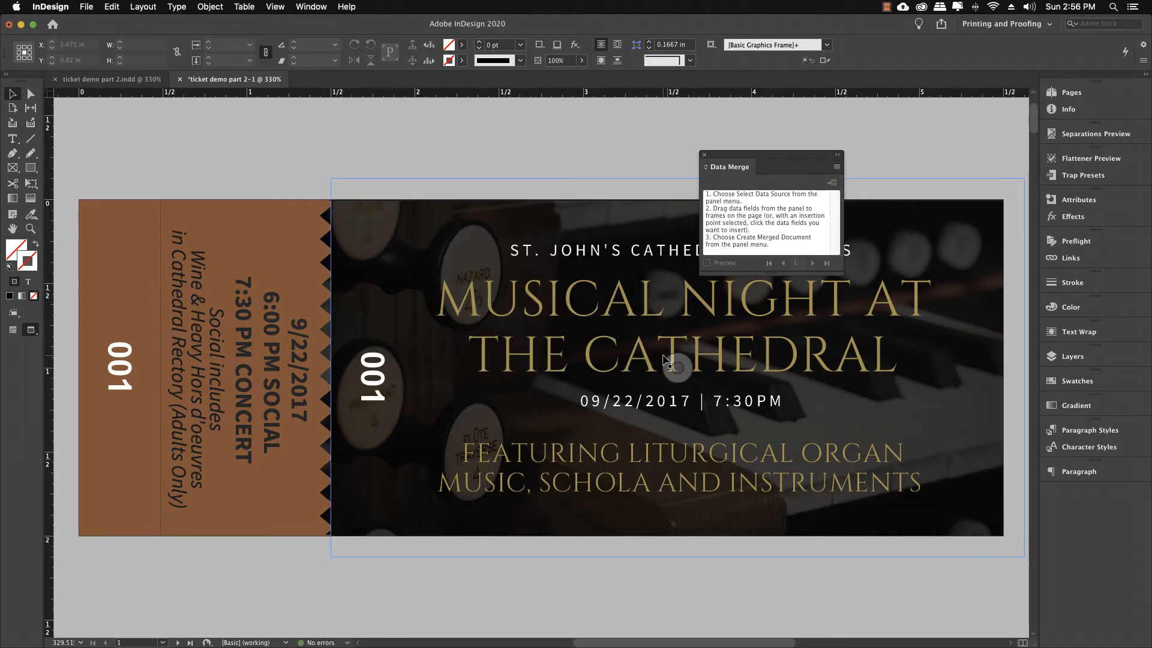
Step: Look over the page thumbnails of the new merged document
{"action": "left_click", "coordinate": [252, 114]}
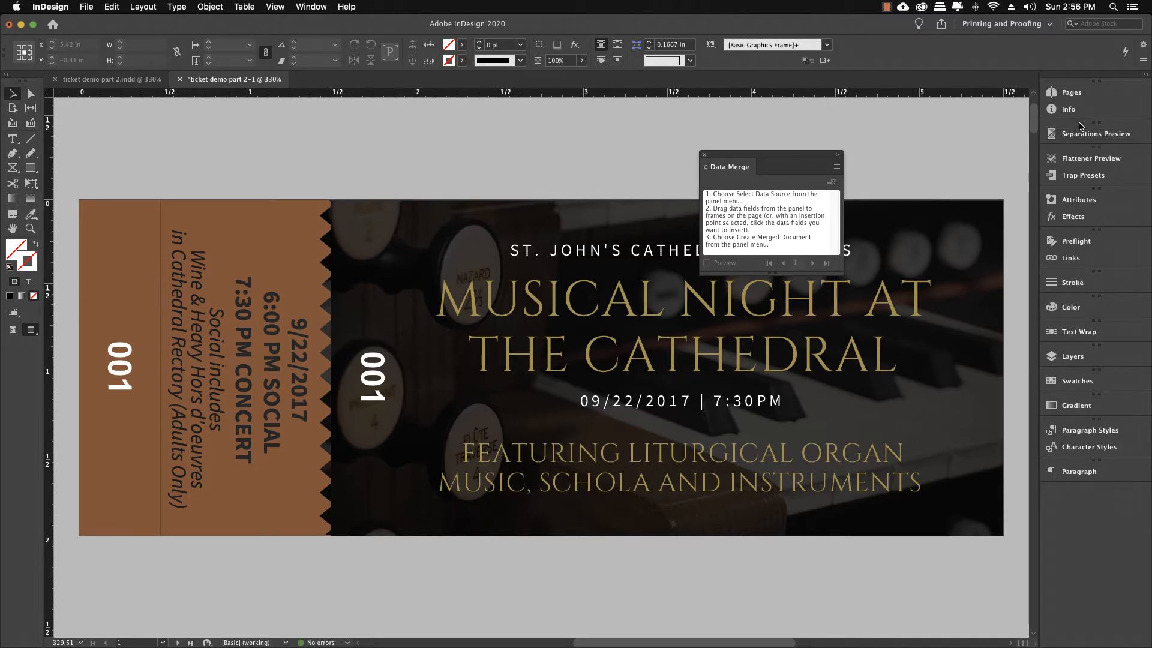
{"action": "left_click", "coordinate": [1071, 94]}
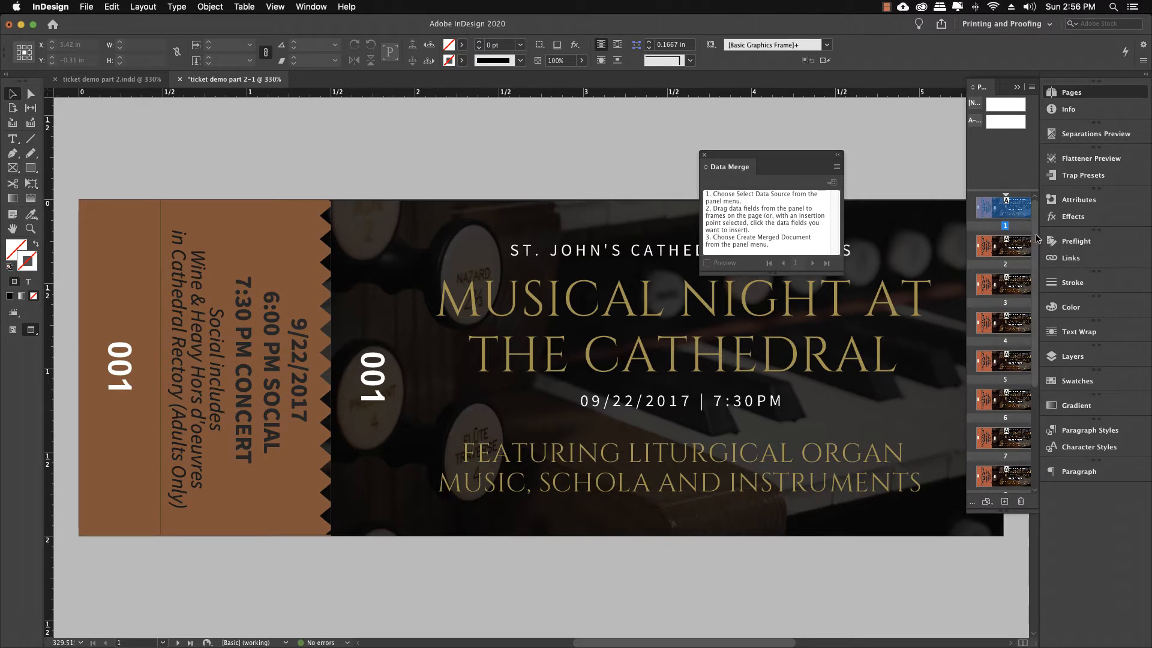
{"action": "left_click_drag", "start_coordinate": [1034, 238], "coordinate": [1039, 176]}
{"action": "left_click", "coordinate": [1018, 87]}
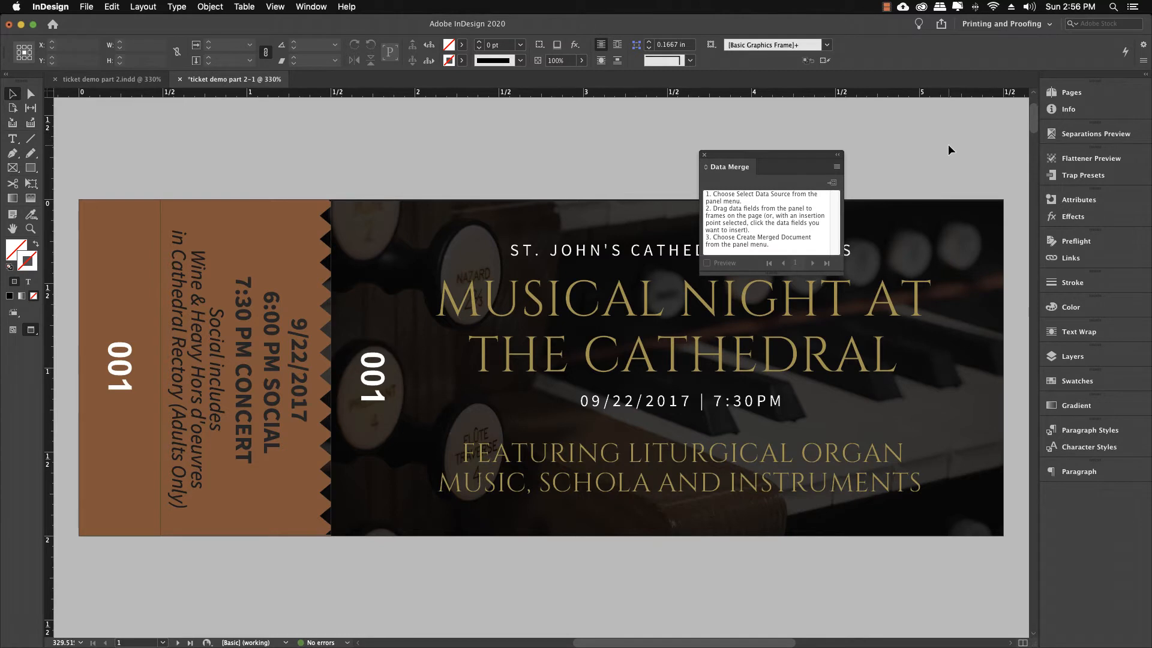
Step: Page through the merged tickets to the last page and return to the first page to check their numbers
{"action": "key", "text": "shift+Page_Down"}
{"action": "key", "text": "shift+Page_Down"}
{"action": "key", "text": "shift+Page_Down"}
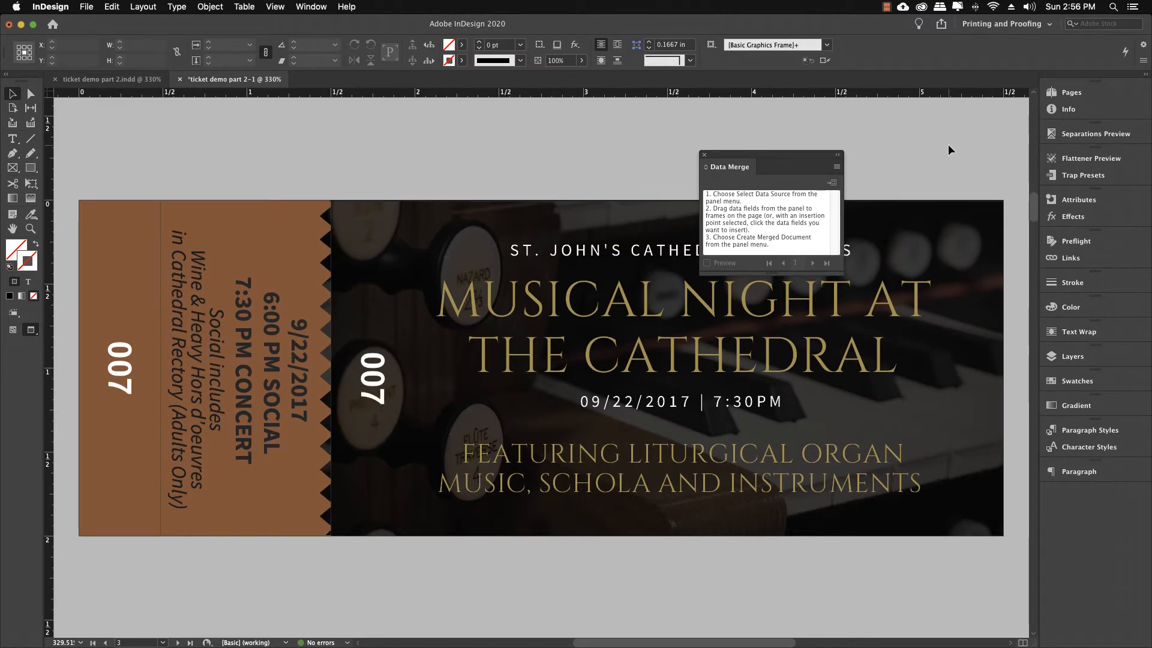
{"action": "key", "text": "shift+Page_Down"}
{"action": "key", "text": "shift+Page_Down"}
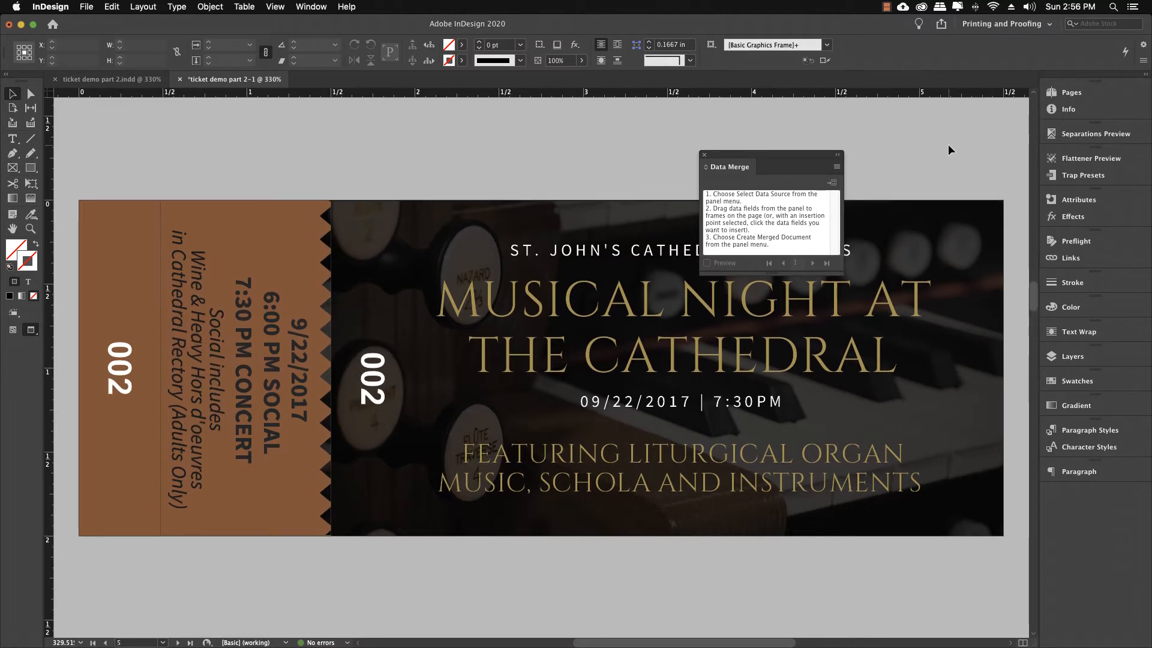
{"action": "key", "text": "shift+Page_Down"}
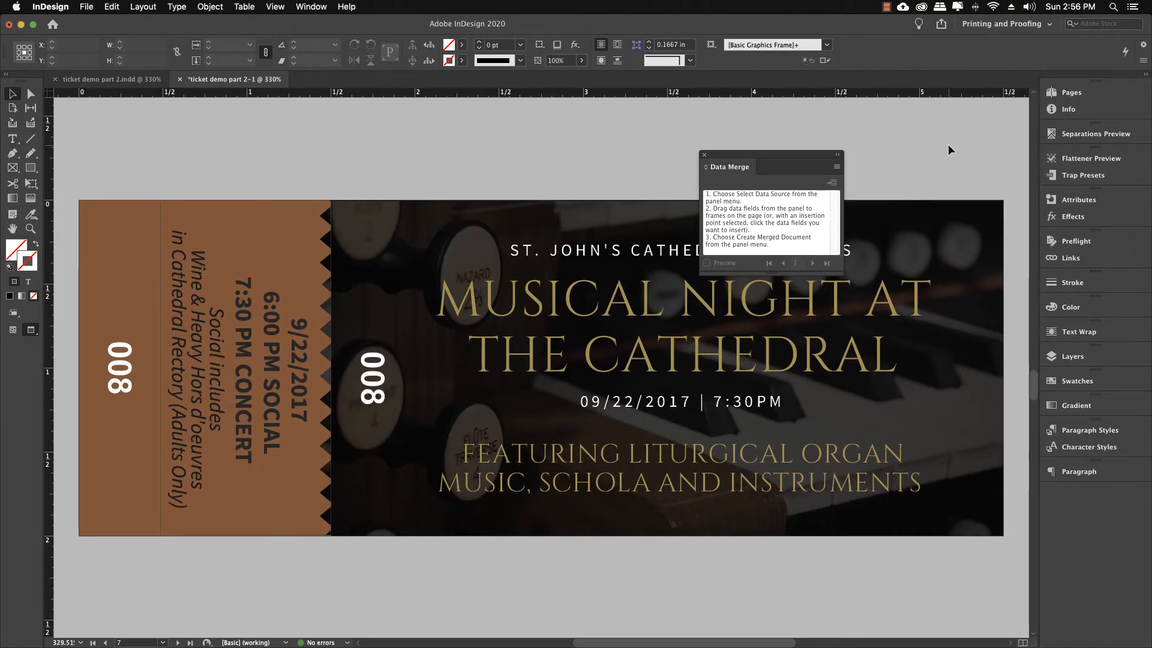
{"action": "key", "text": "shift+Page_Down"}
{"action": "key", "text": "shift+Page_Down"}
{"action": "key", "text": "shift+Page_Down"}
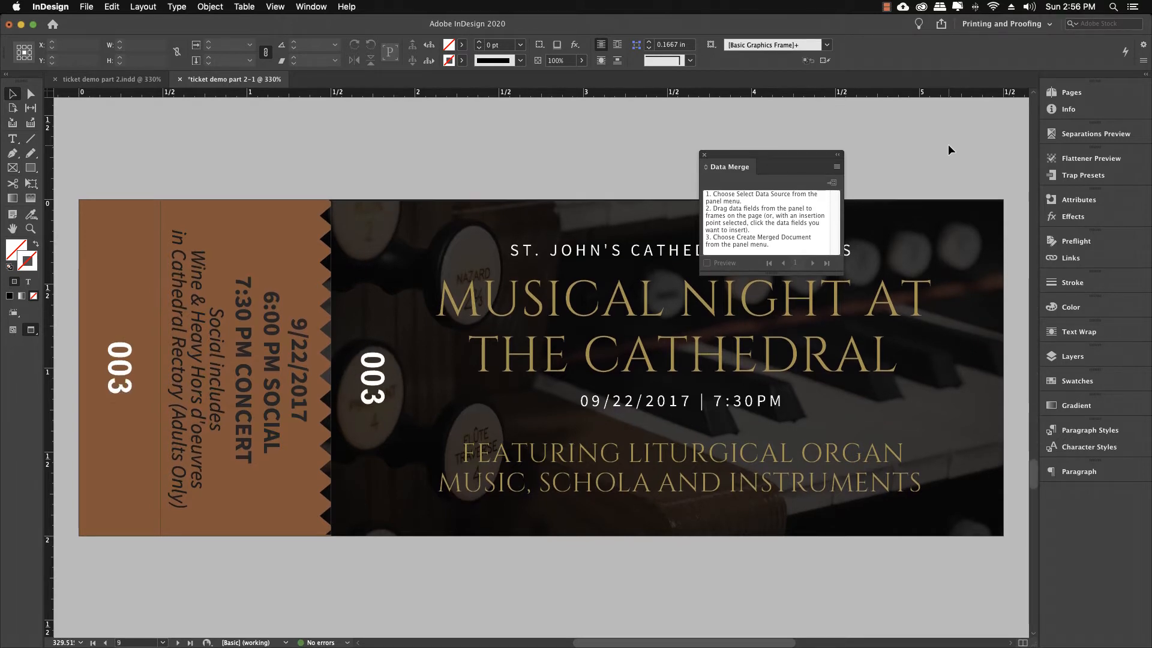
{"action": "key", "text": "shift+Page_Down"}
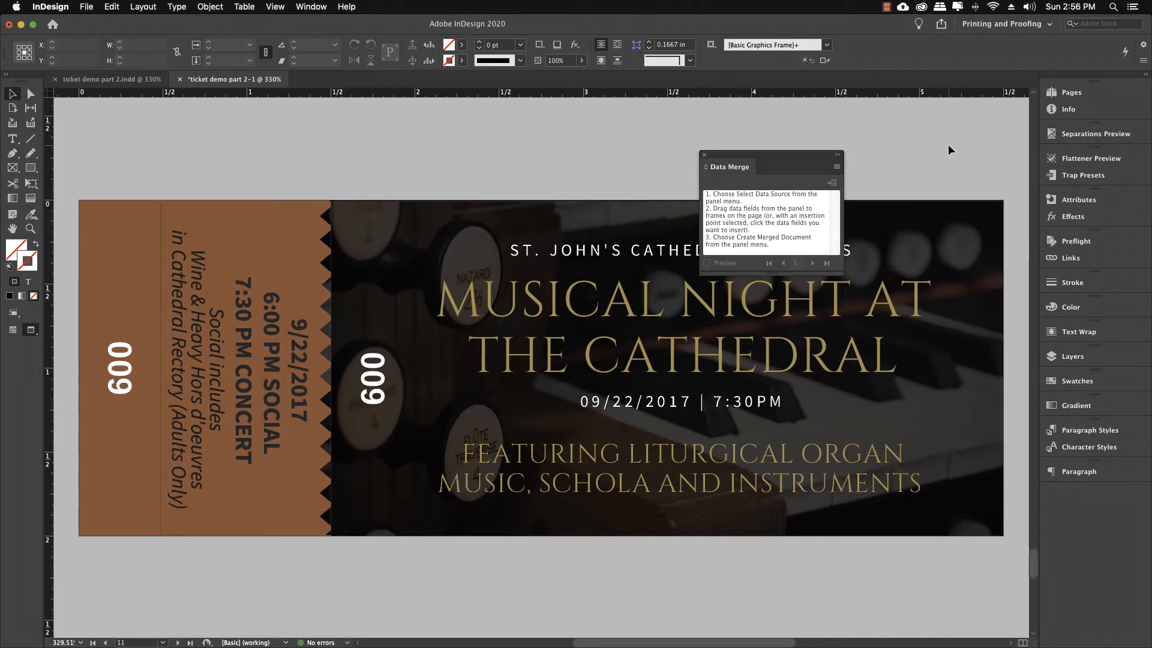
{"action": "key", "text": "shift+Page_Down"}
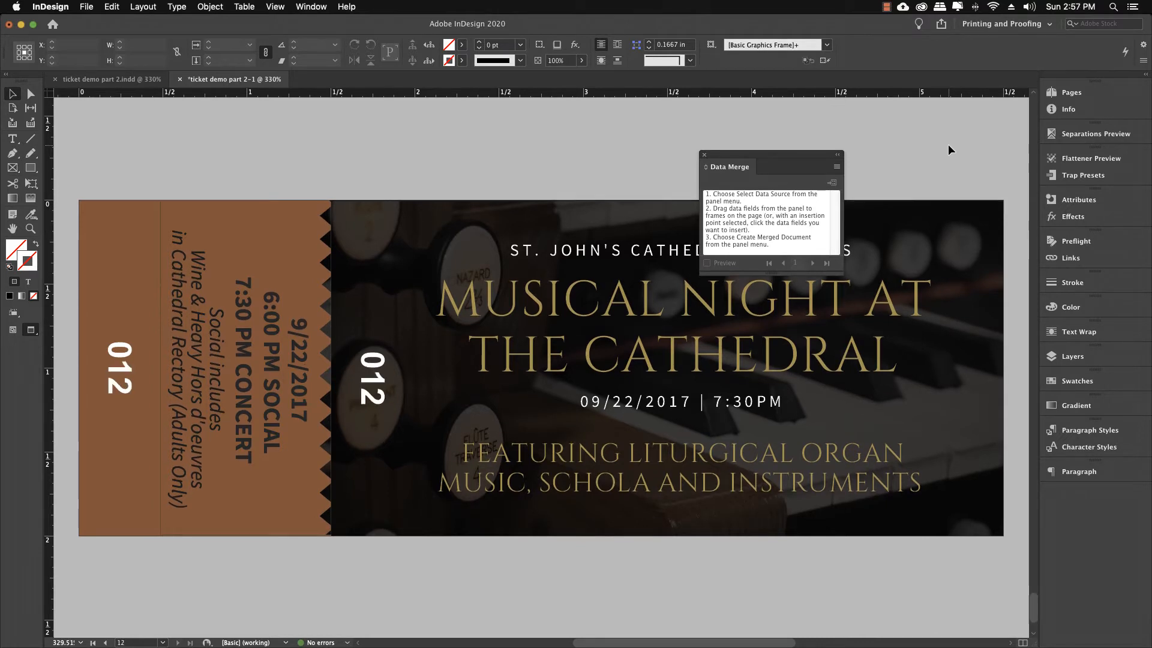
{"action": "key", "text": "shift+super+Page_Up"}
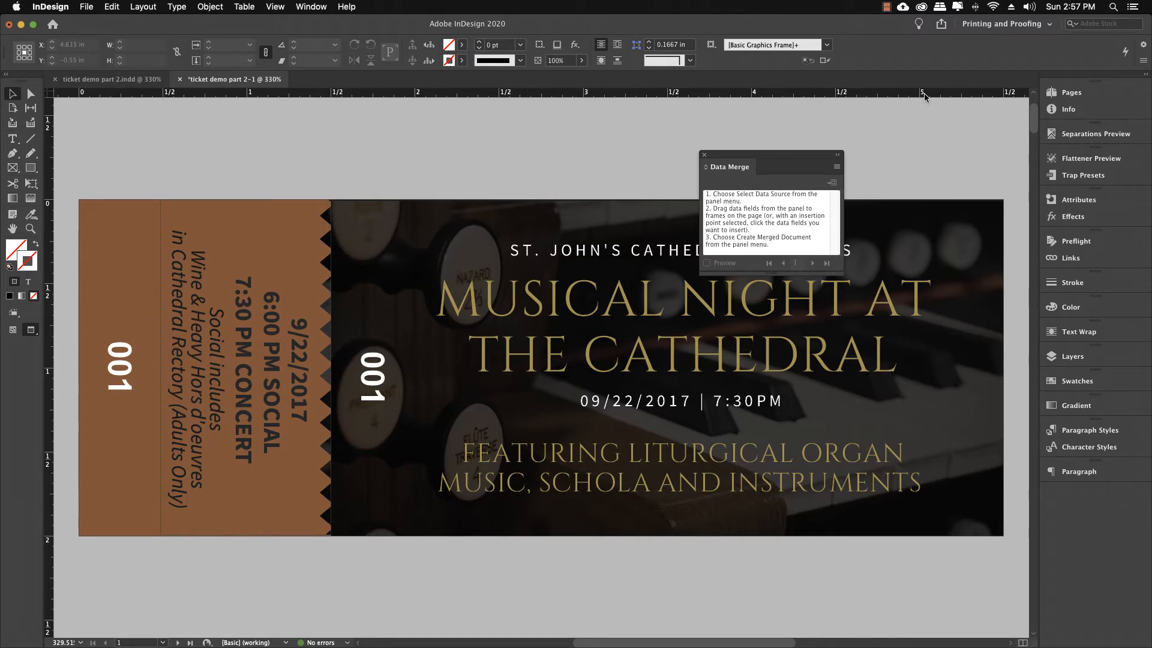
Step: Show the merged document's page thumbnails and close the original ticket demo part 2.indd
{"action": "left_click", "coordinate": [1055, 97]}
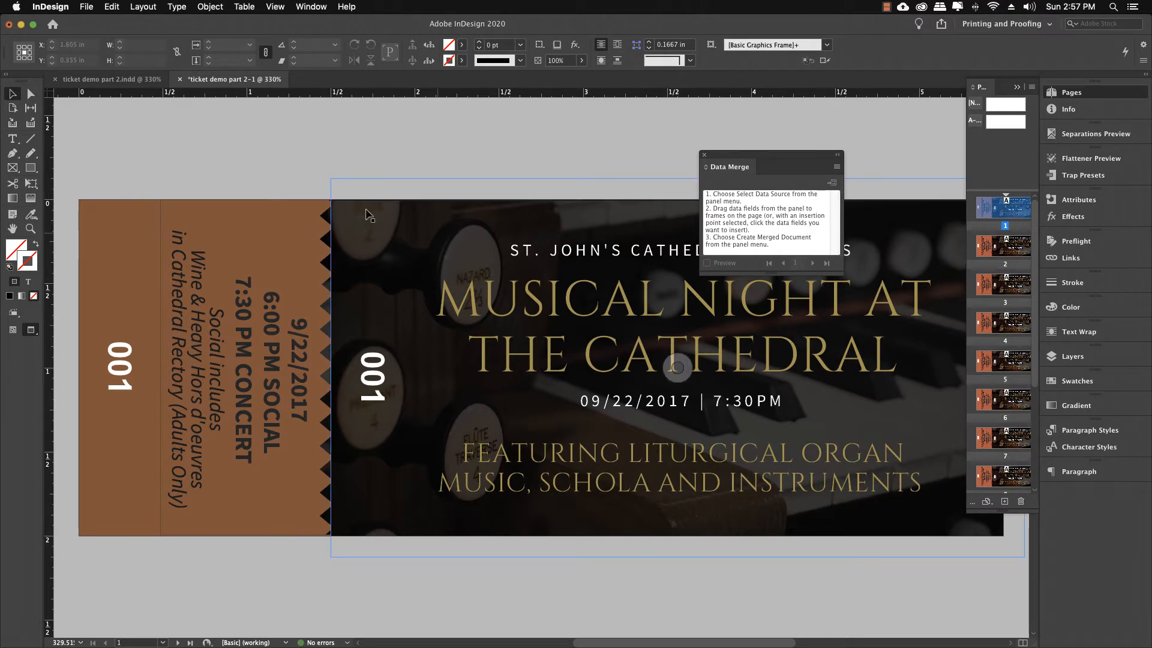
{"action": "left_click", "coordinate": [132, 81]}
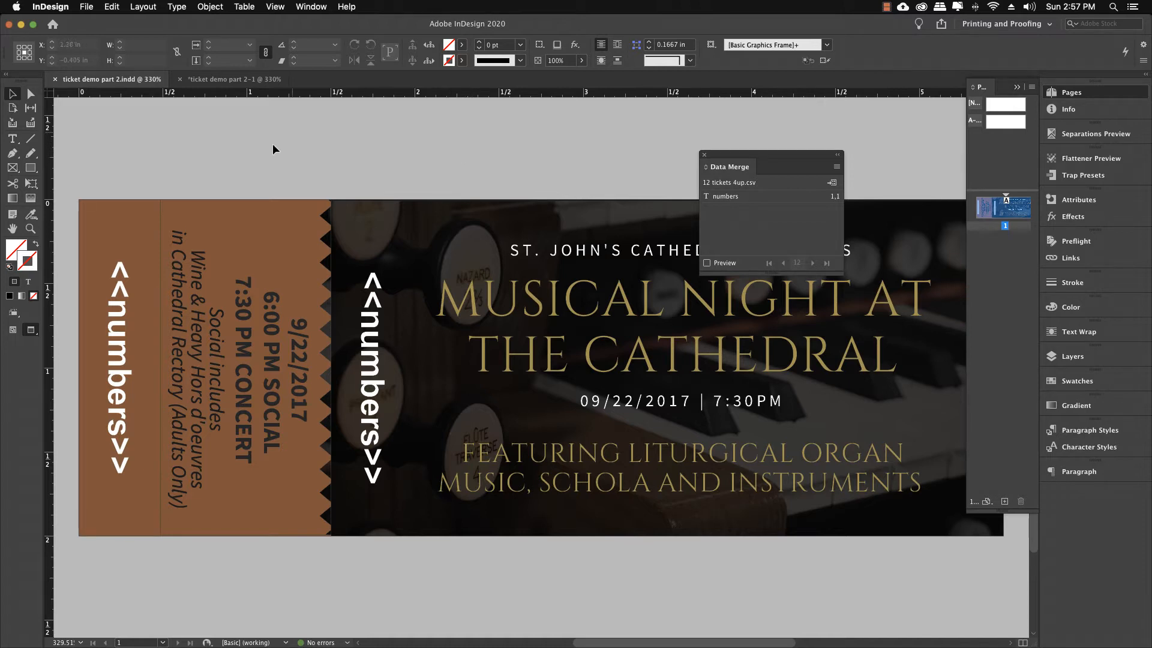
{"action": "left_click", "coordinate": [55, 80]}
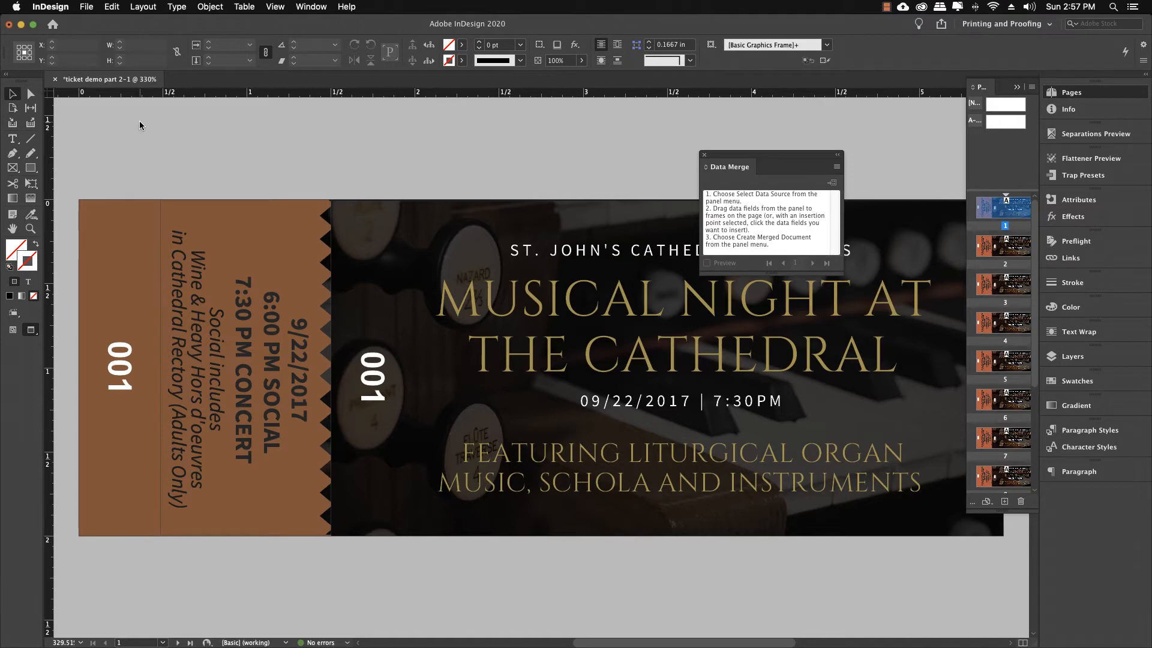
Step: Save the merged document as "ticket demo part 2 merged" in the ticket demo part 2 folder
{"action": "key", "text": "super+s"}
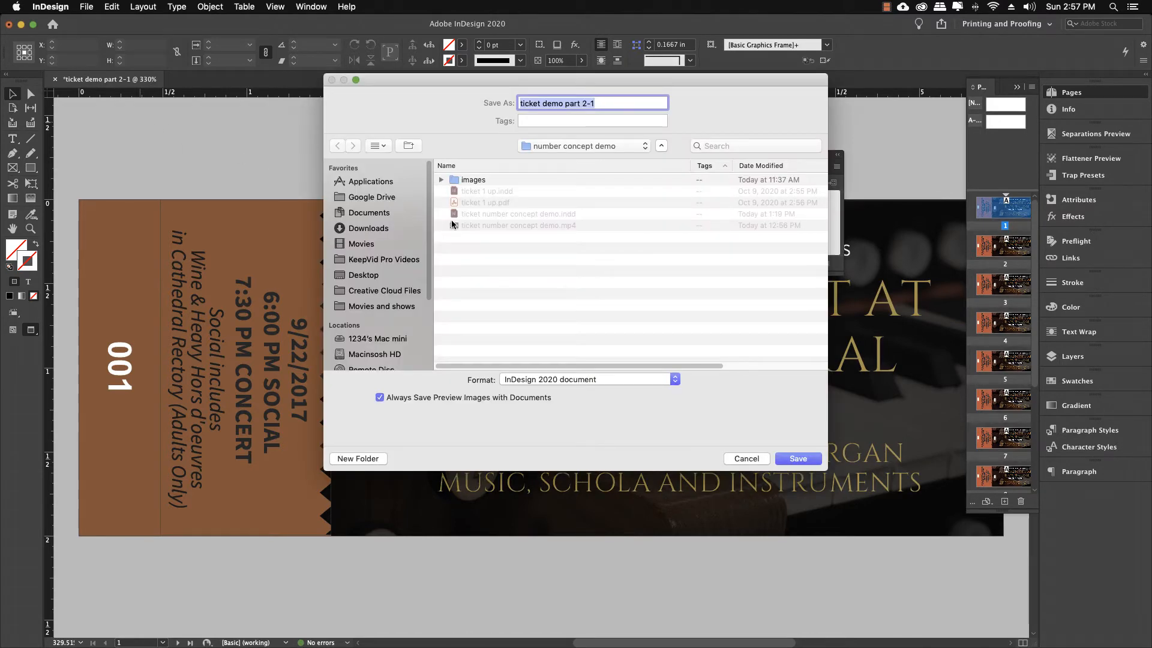
{"action": "left_click", "coordinate": [599, 106]}
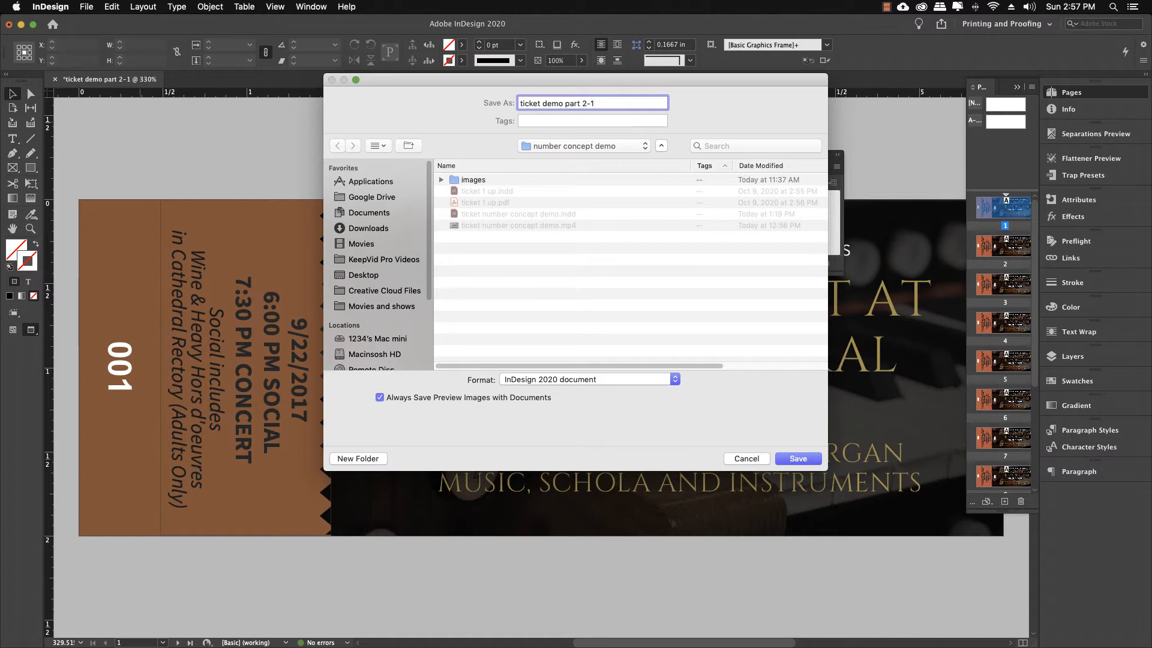
{"action": "key", "text": "BackSpace"}
{"action": "key", "text": "BackSpace"}
{"action": "type", "text": "merged"}
{"action": "left_click", "coordinate": [621, 148]}
{"action": "left_click", "coordinate": [617, 153]}
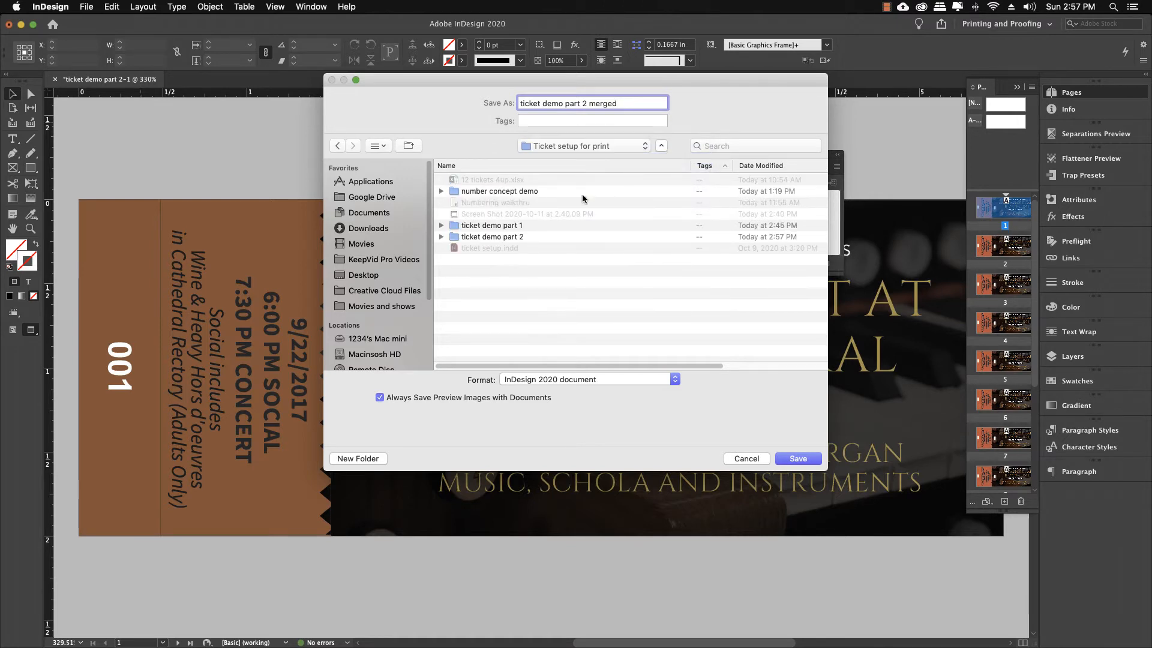
{"action": "double_click", "coordinate": [483, 236]}
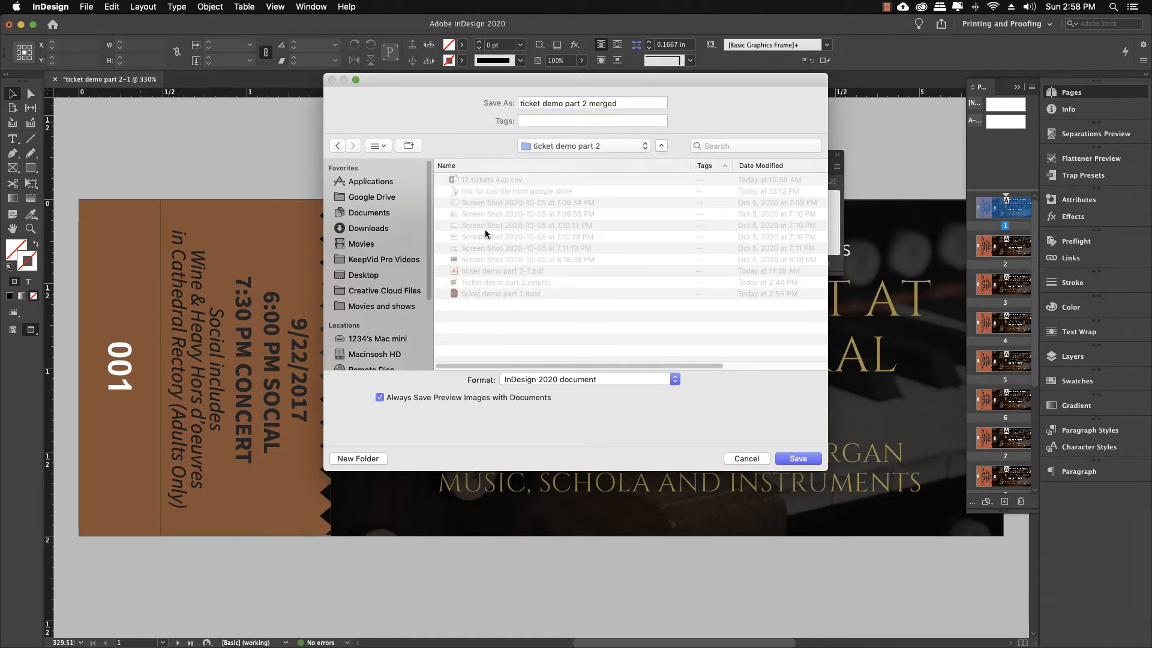
{"action": "left_click", "coordinate": [791, 463]}
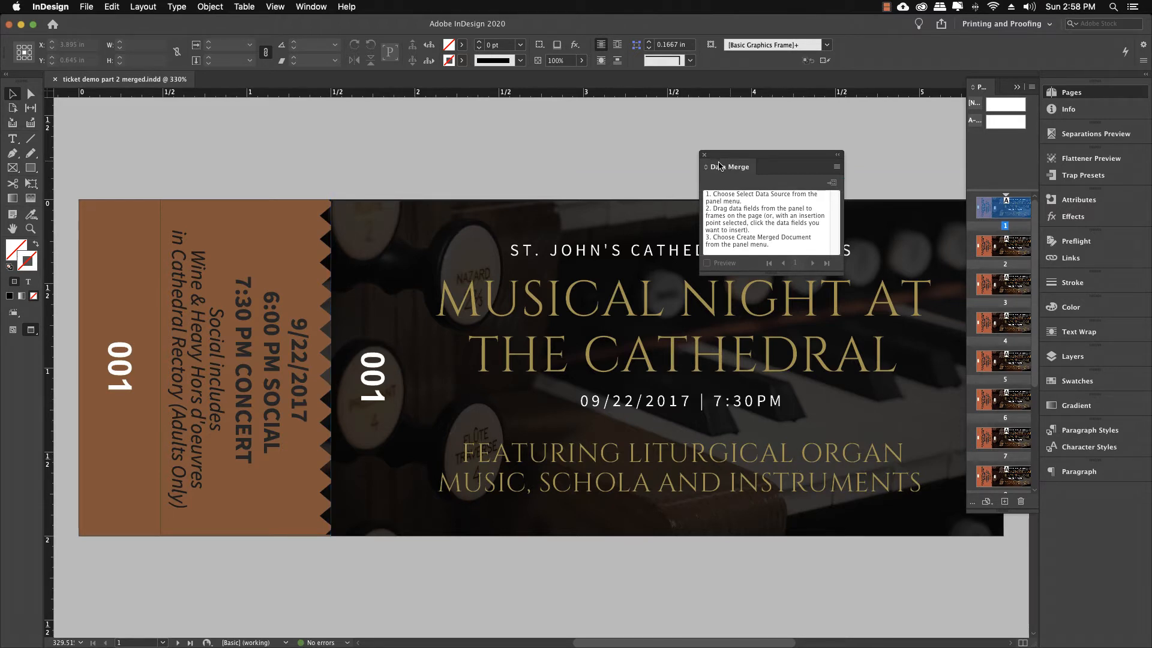
Step: Dock the Data Merge panel and start a High Quality Print PDF export named "ticket demo part 2 merged" in the ticket demo part 2 folder
{"action": "left_click_drag", "start_coordinate": [723, 166], "coordinate": [1063, 495]}
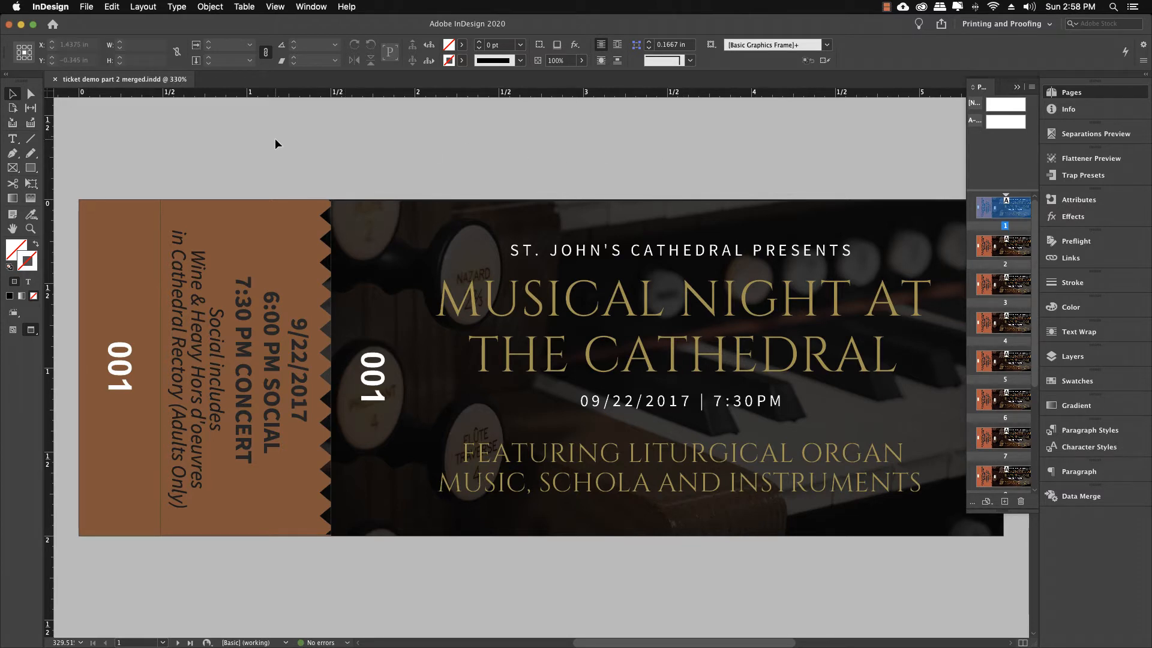
{"action": "left_click", "coordinate": [84, 6]}
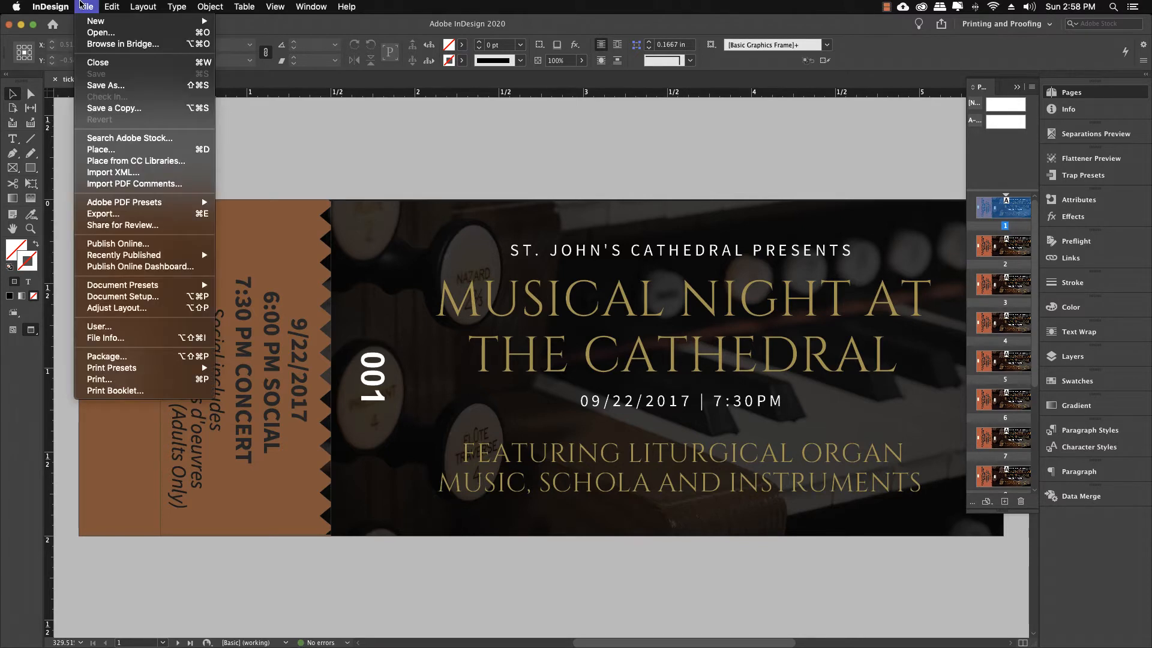
{"action": "mouse_move", "coordinate": [127, 201]}
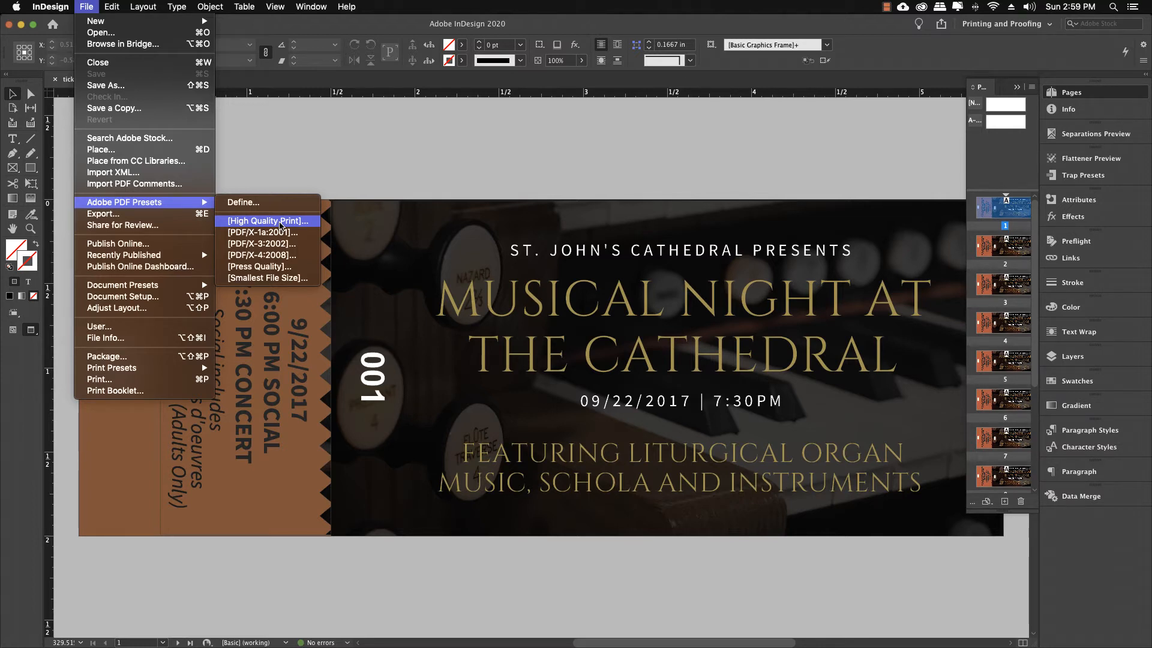
{"action": "left_click", "coordinate": [280, 223]}
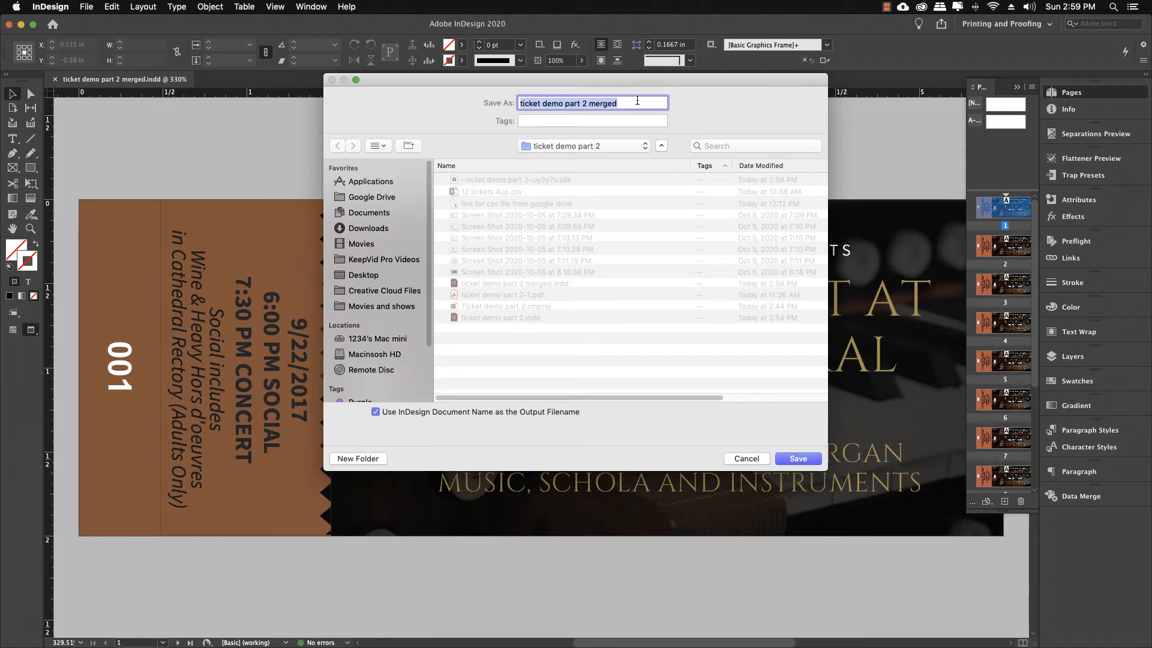
{"action": "left_click", "coordinate": [793, 458]}
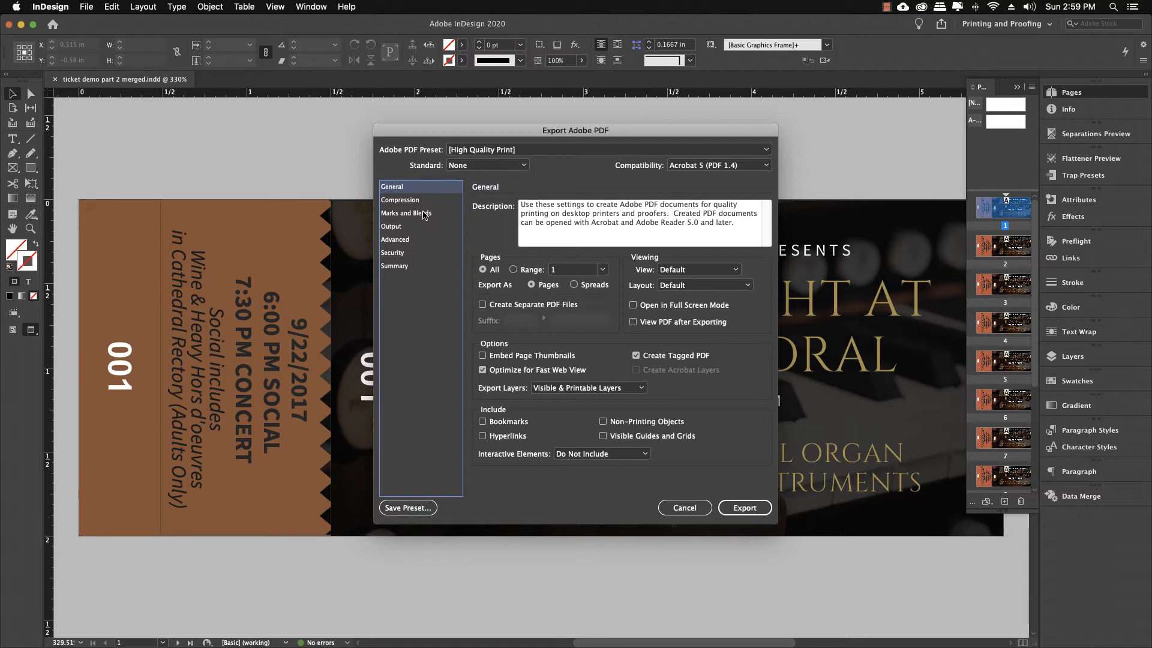
Step: Export the PDF with crop marks, an increased mark offset and the document bleed settings
{"action": "left_click", "coordinate": [429, 215]}
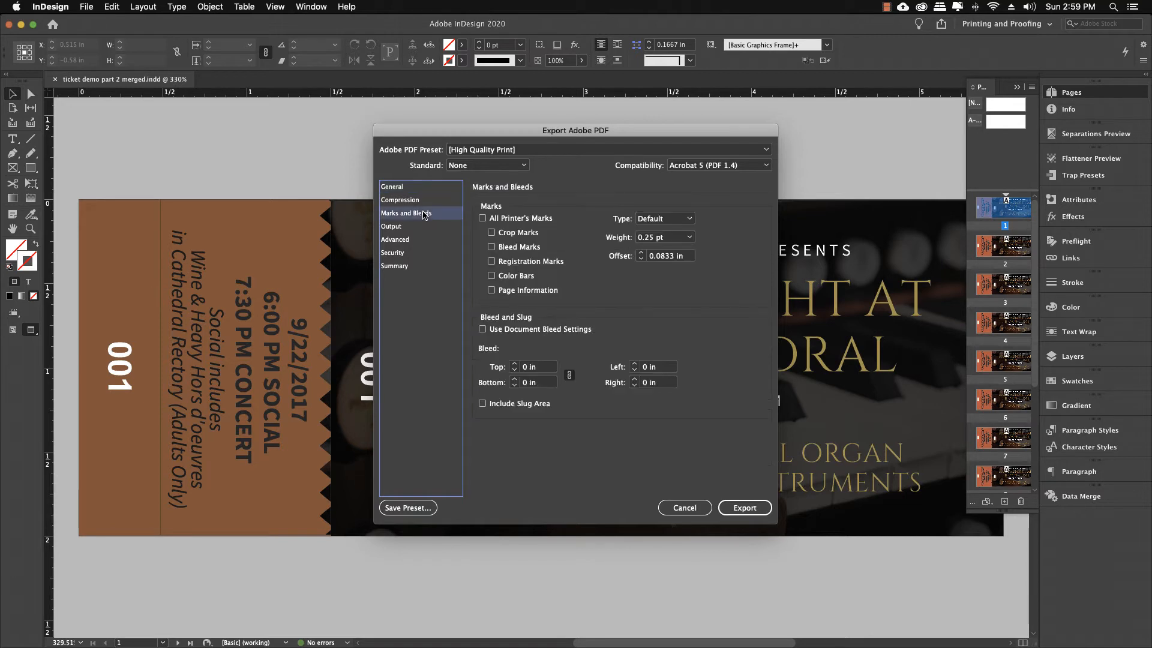
{"action": "left_click", "coordinate": [492, 233]}
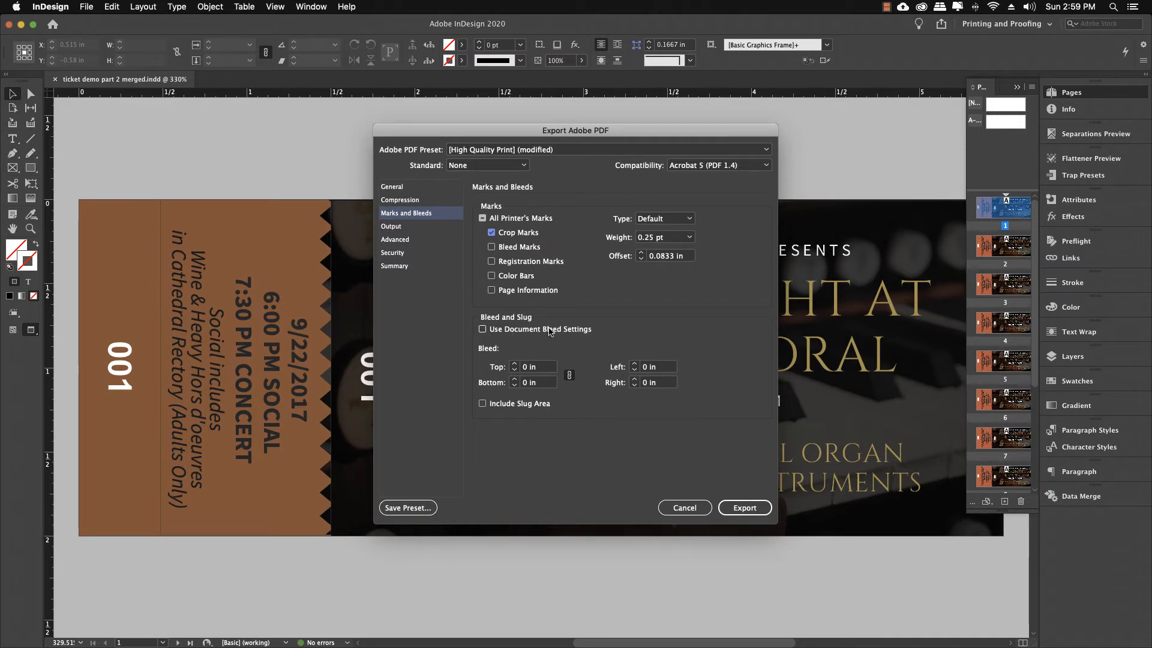
{"action": "left_click", "coordinate": [482, 329]}
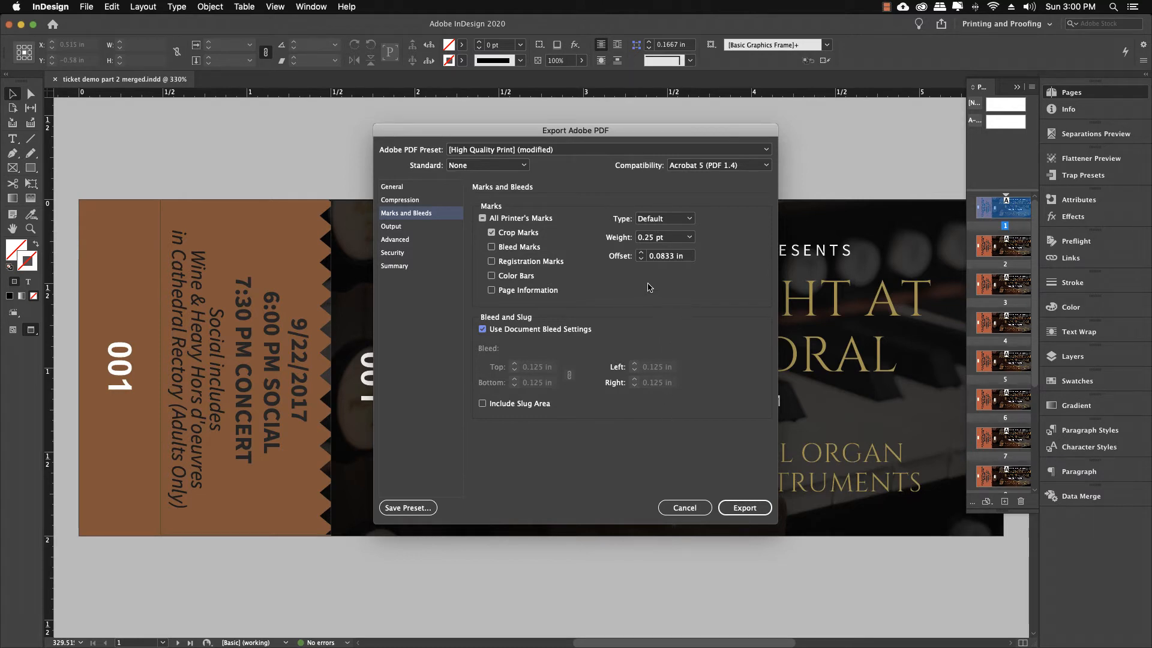
{"action": "left_click", "coordinate": [640, 252]}
{"action": "left_click", "coordinate": [746, 505]}
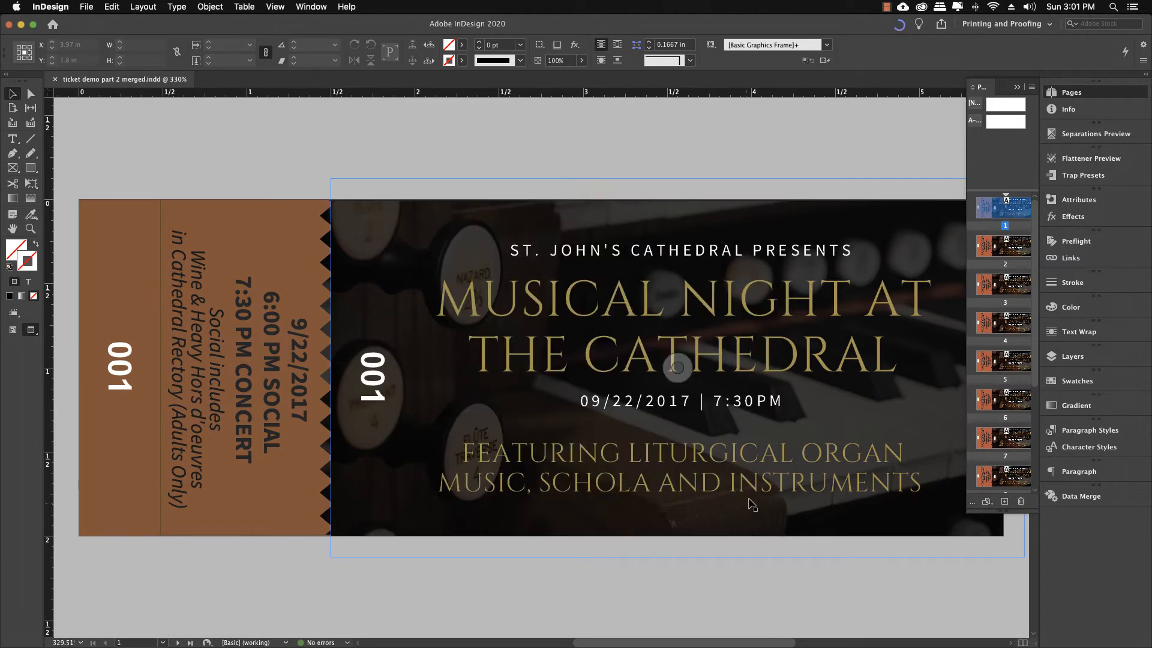
{"action": "left_click", "coordinate": [879, 109]}
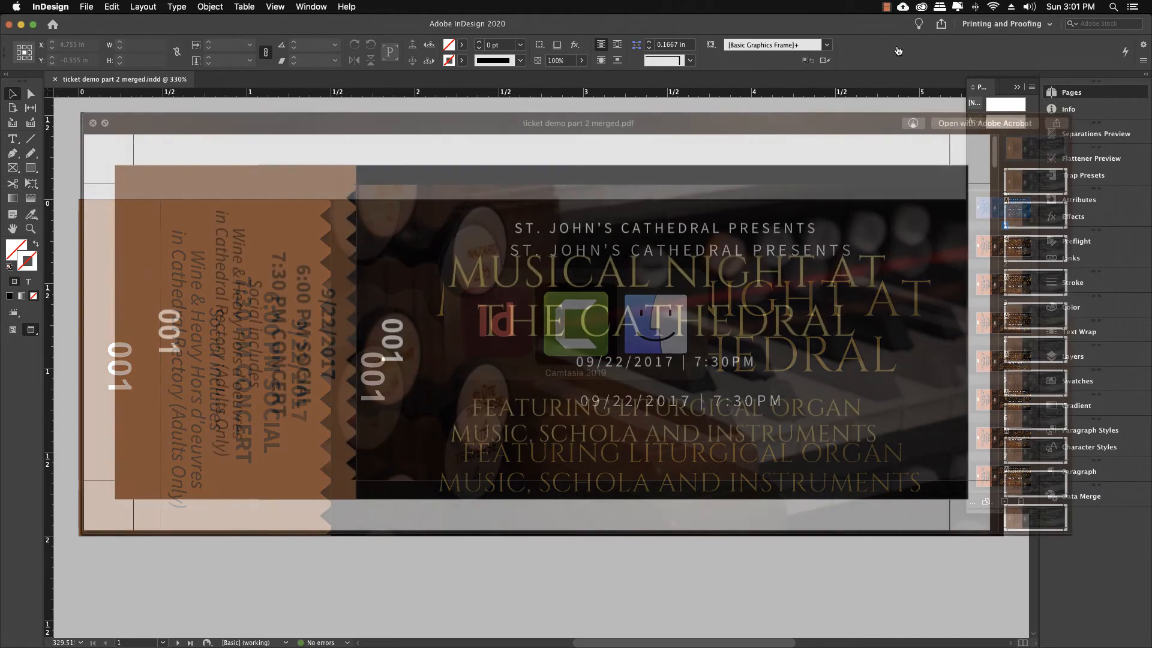
{"action": "key", "text": "alt+super+2"}
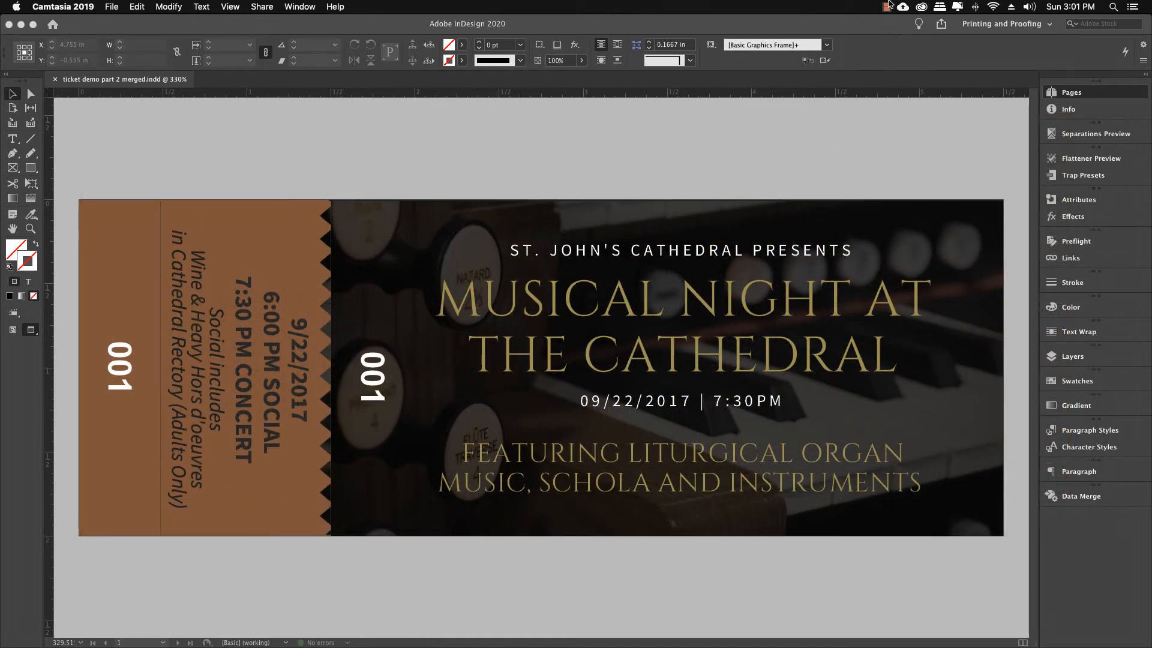
{"action": "left_click", "coordinate": [886, 6]}
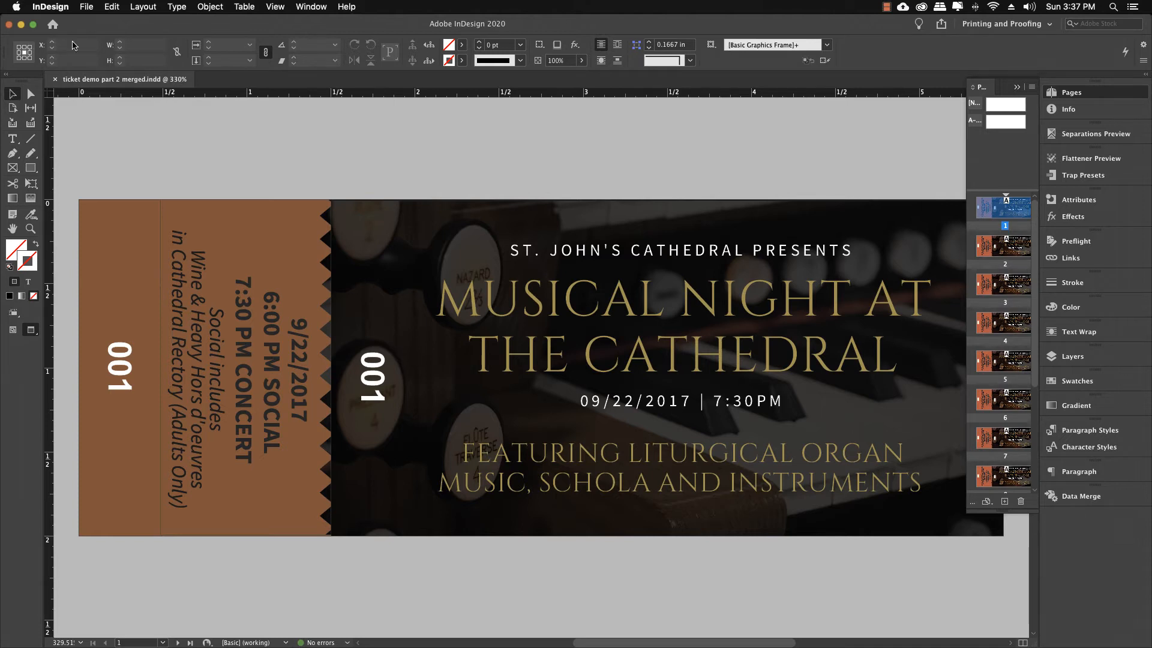
Step: Create a new one-page document at 8.5 × 11 in as a trial layout for the tickets
{"action": "left_click", "coordinate": [88, 7]}
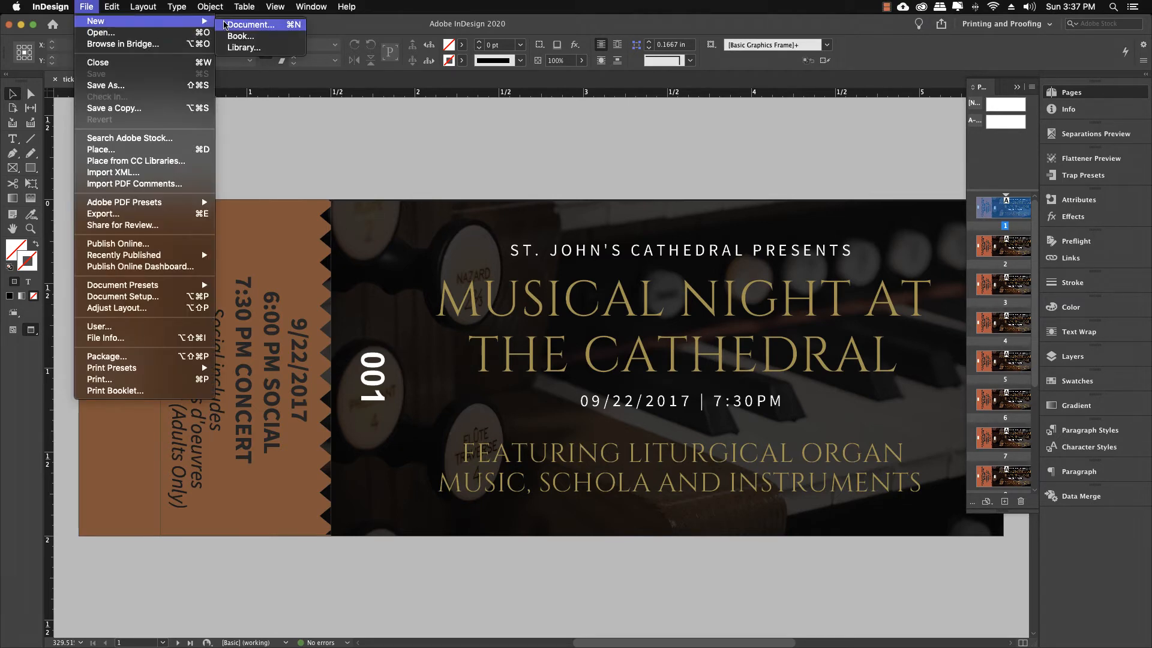
{"action": "left_click", "coordinate": [224, 26]}
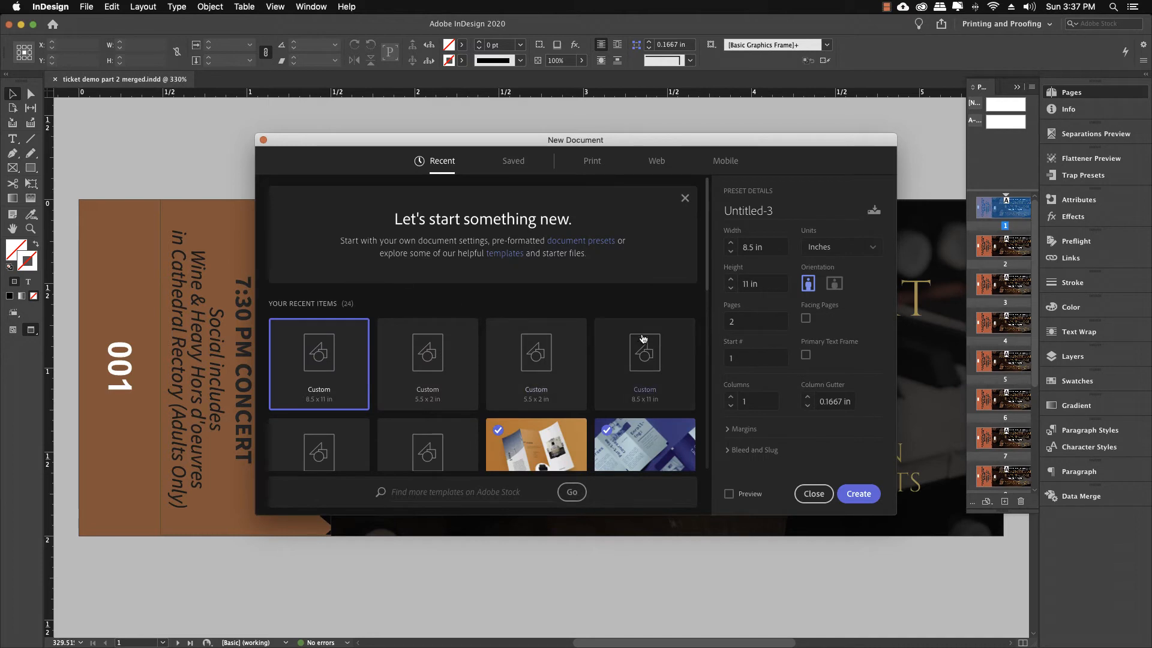
{"action": "left_click", "coordinate": [722, 322]}
{"action": "type", "text": "1"}
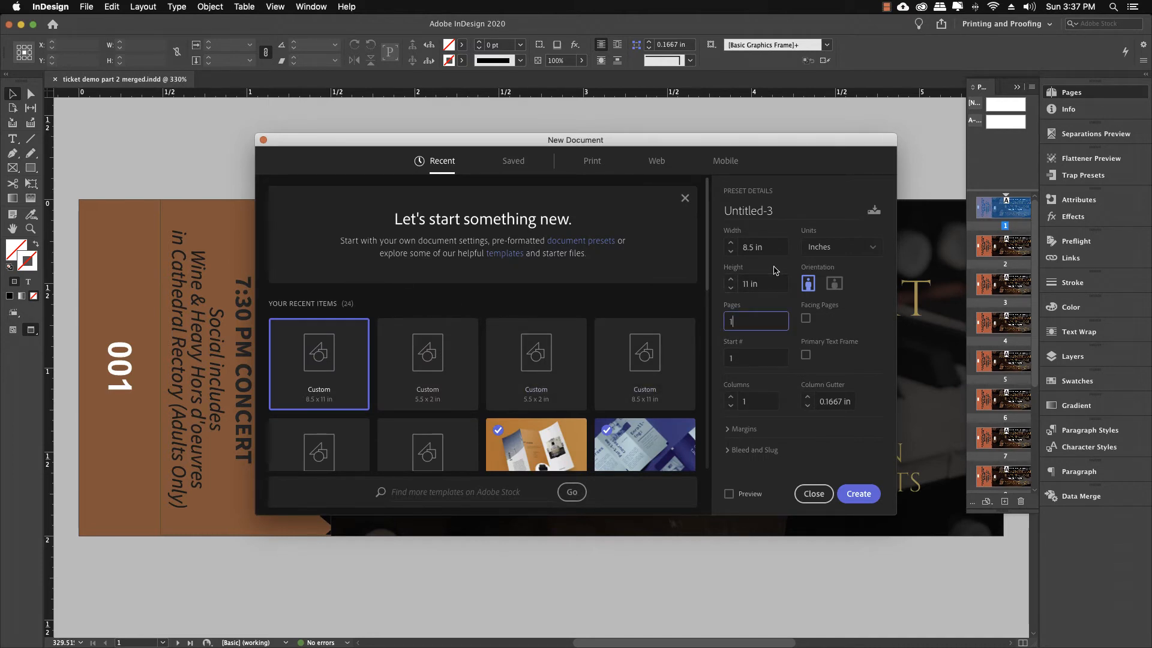
{"action": "left_click", "coordinate": [851, 492]}
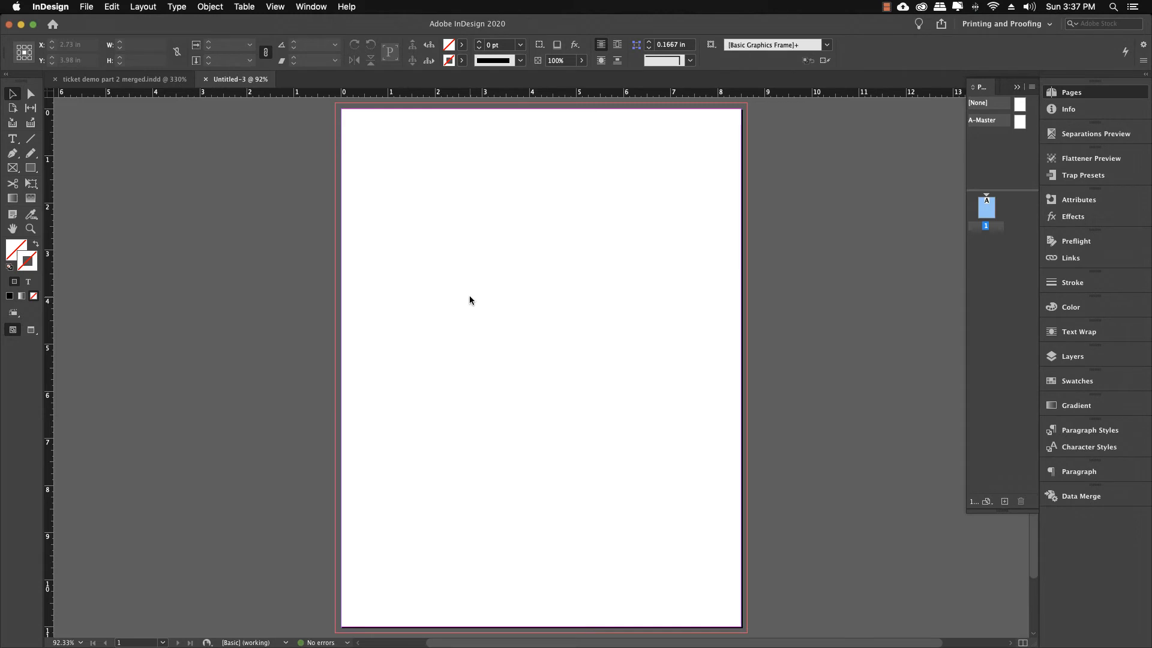
Step: Load all pages of ticket demo part 2 merged.pdf for placing, with the crop option set to Crop
{"action": "key", "text": "super+d"}
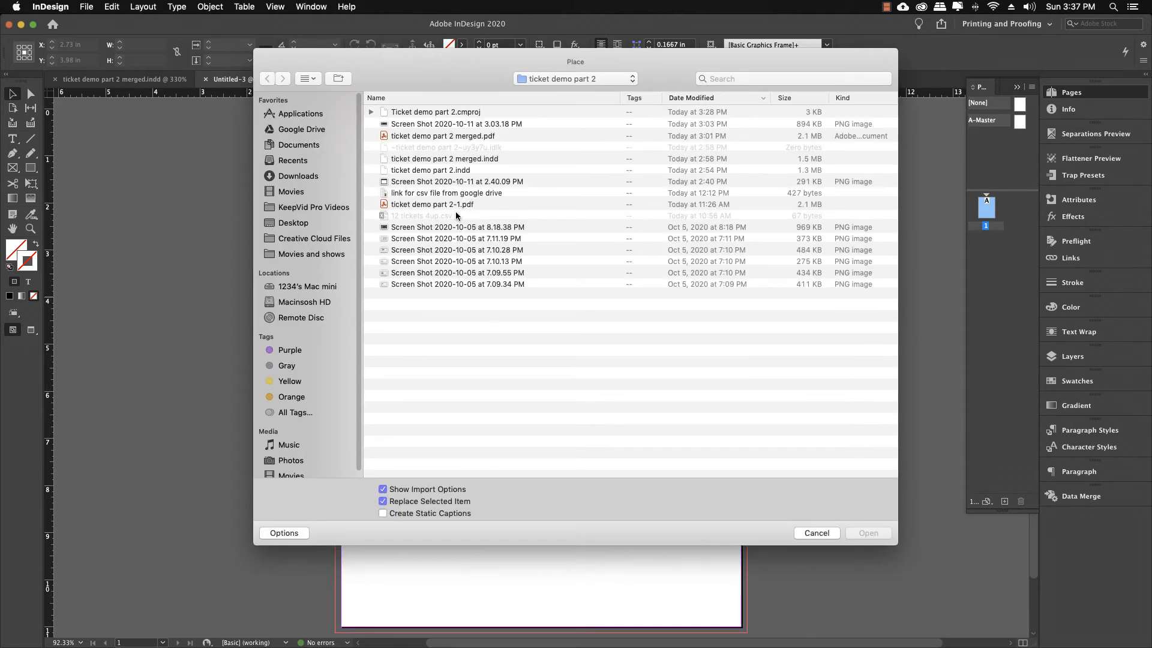
{"action": "left_click", "coordinate": [434, 137]}
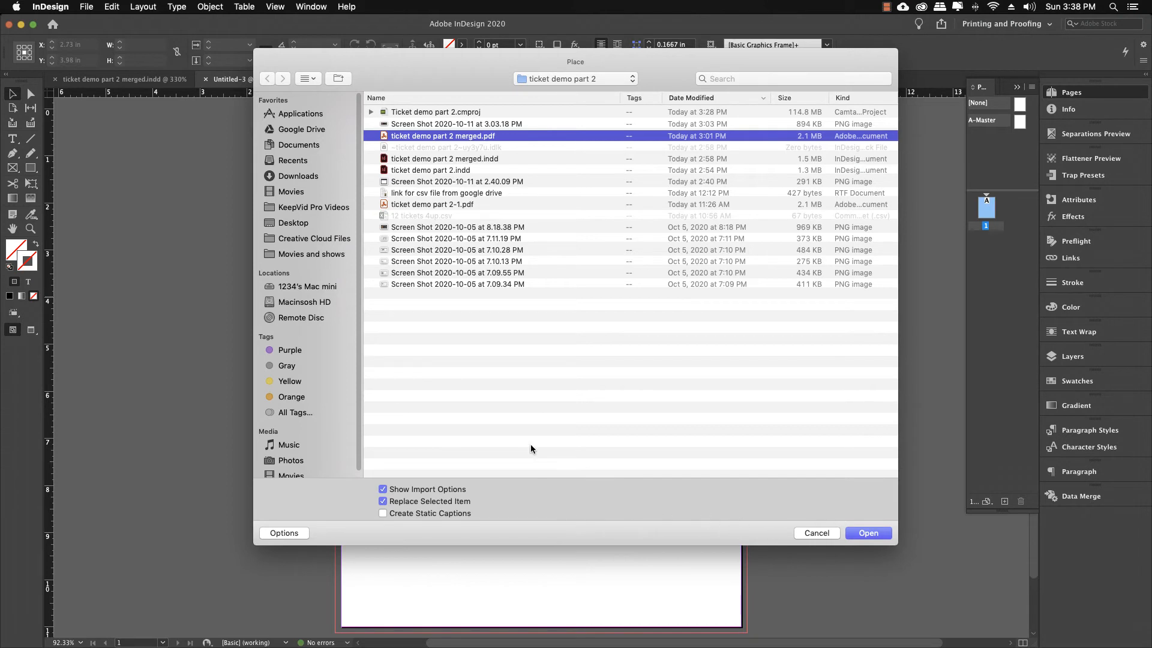
{"action": "left_click", "coordinate": [867, 533]}
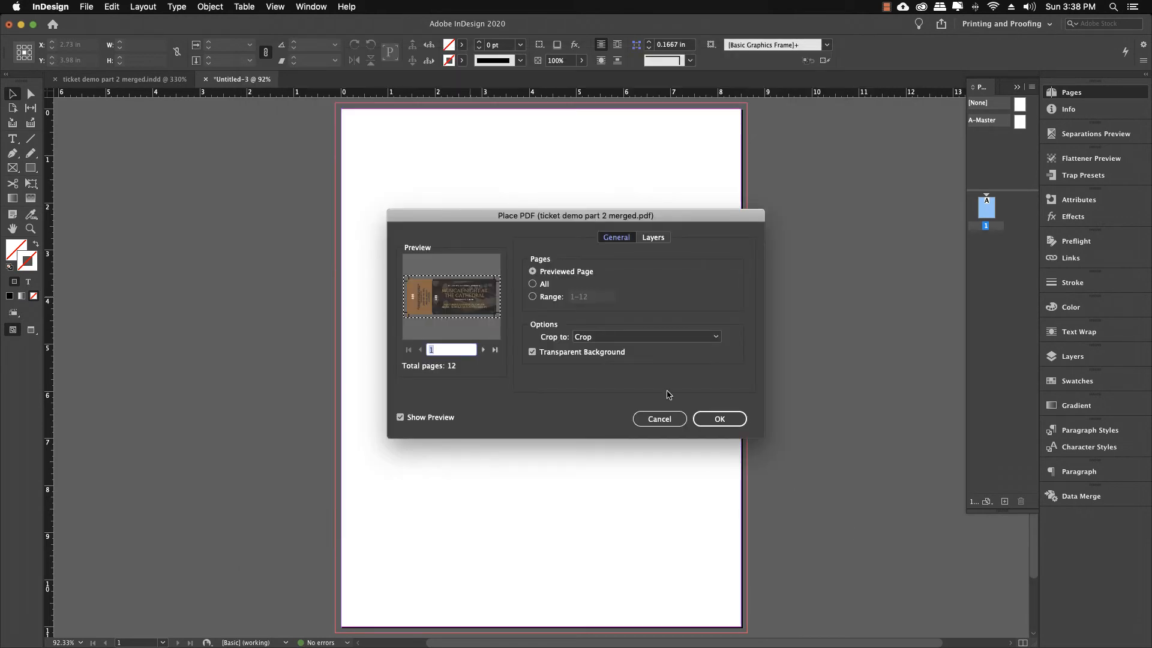
{"action": "left_click", "coordinate": [533, 285]}
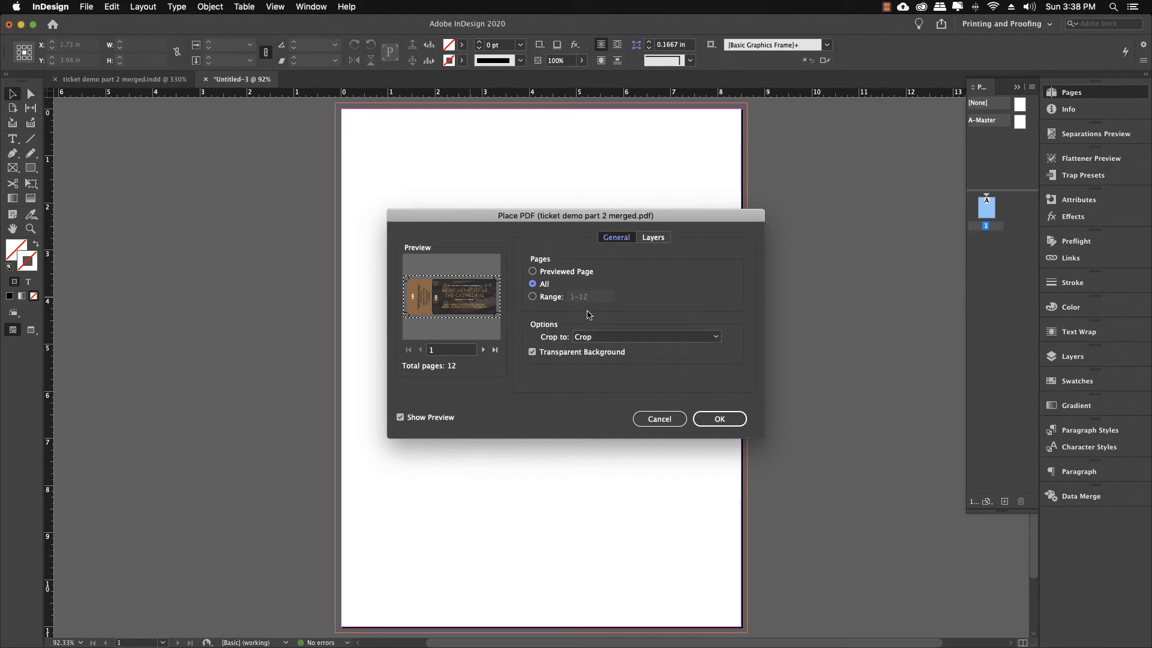
{"action": "left_click", "coordinate": [612, 333]}
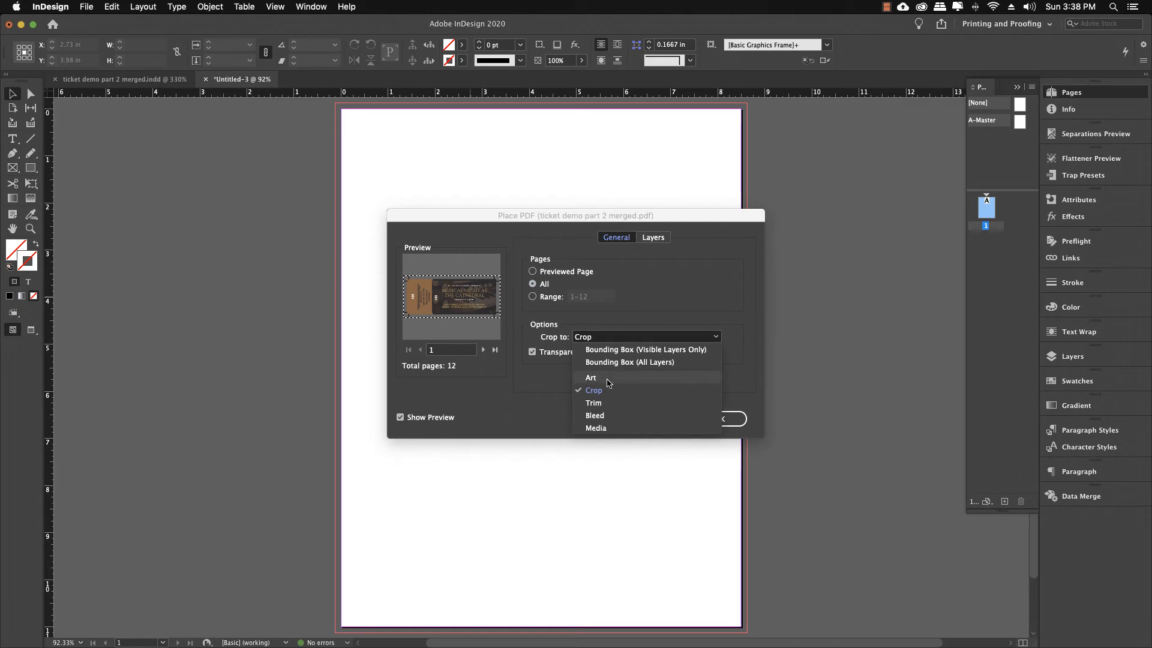
{"action": "left_click", "coordinate": [603, 427]}
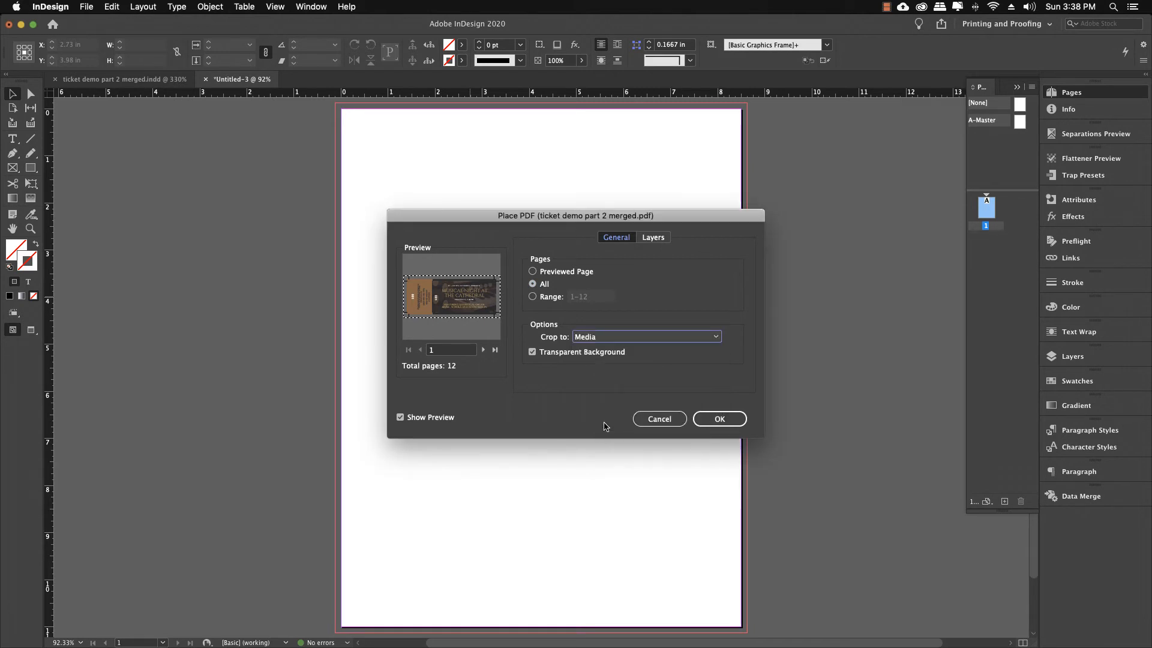
{"action": "left_click", "coordinate": [604, 339]}
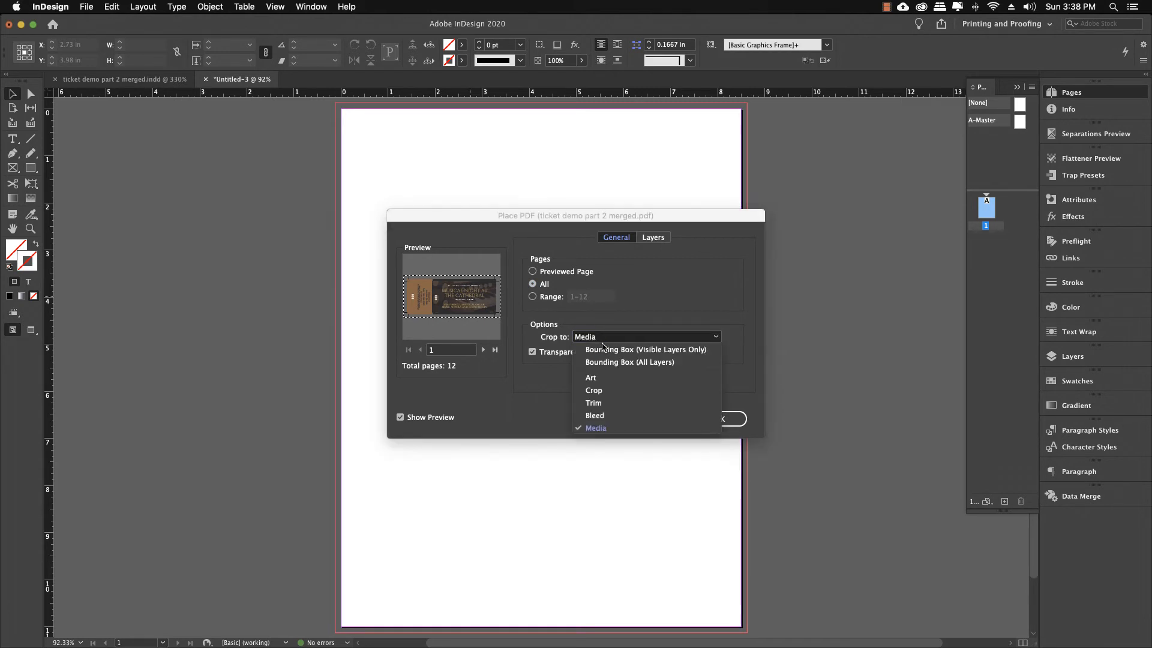
{"action": "left_click", "coordinate": [603, 391]}
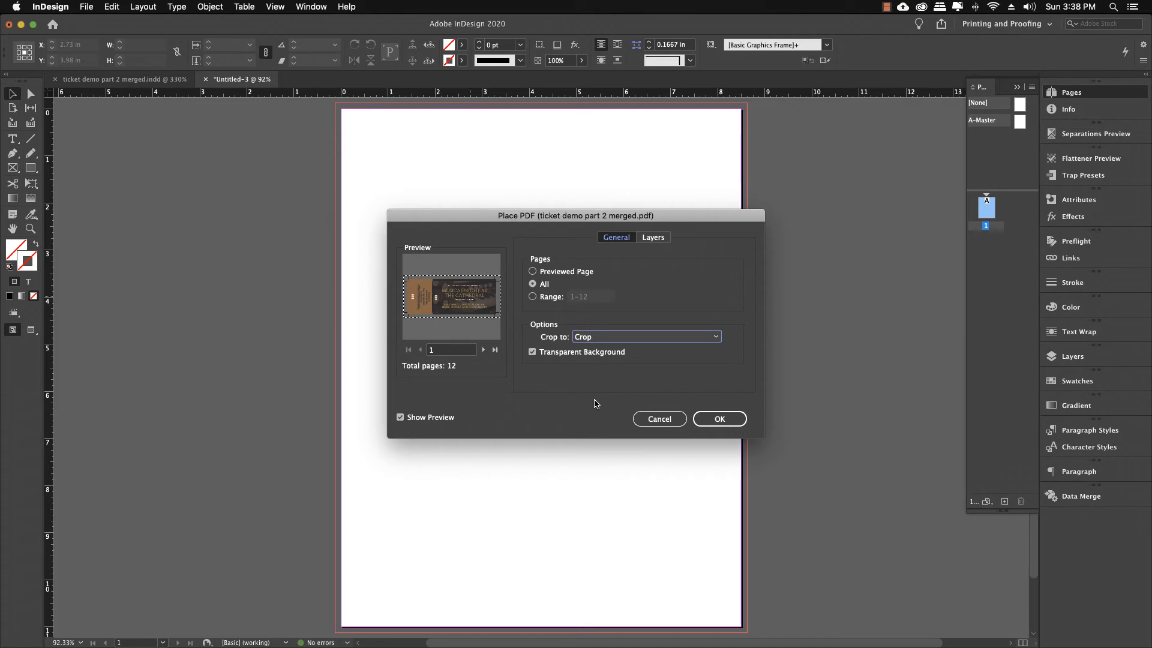
{"action": "left_click", "coordinate": [707, 423]}
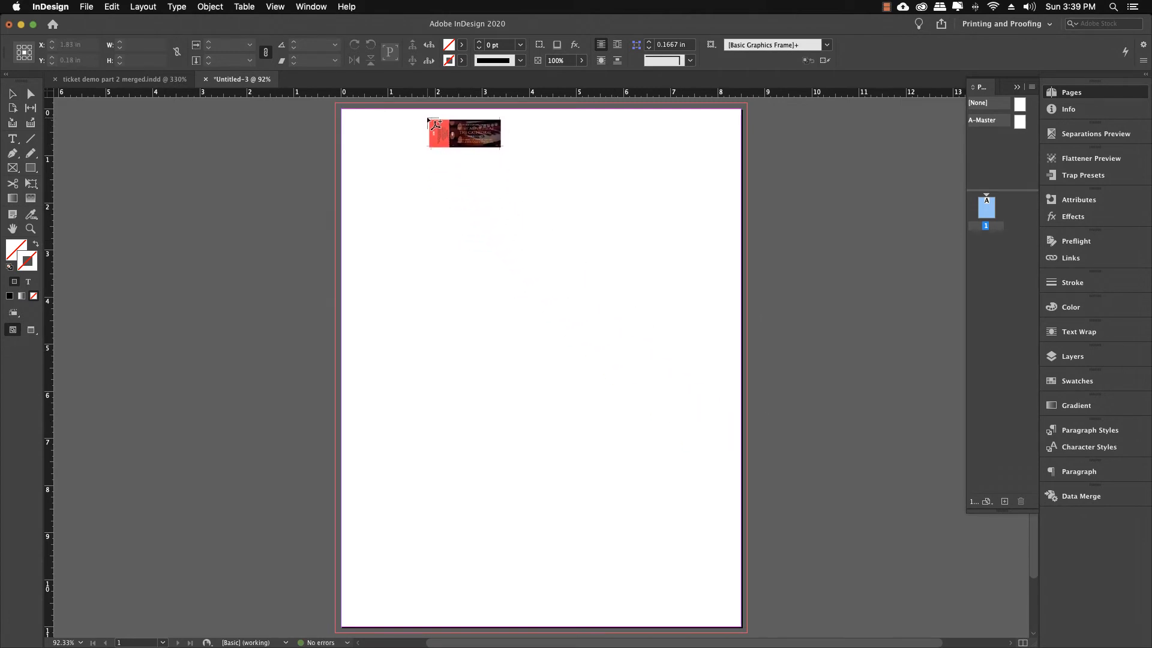
Step: Place tickets 001, 004, 007 and 010 in a vertical stack on the page and discard the remaining loaded pages
{"action": "left_click", "coordinate": [428, 119]}
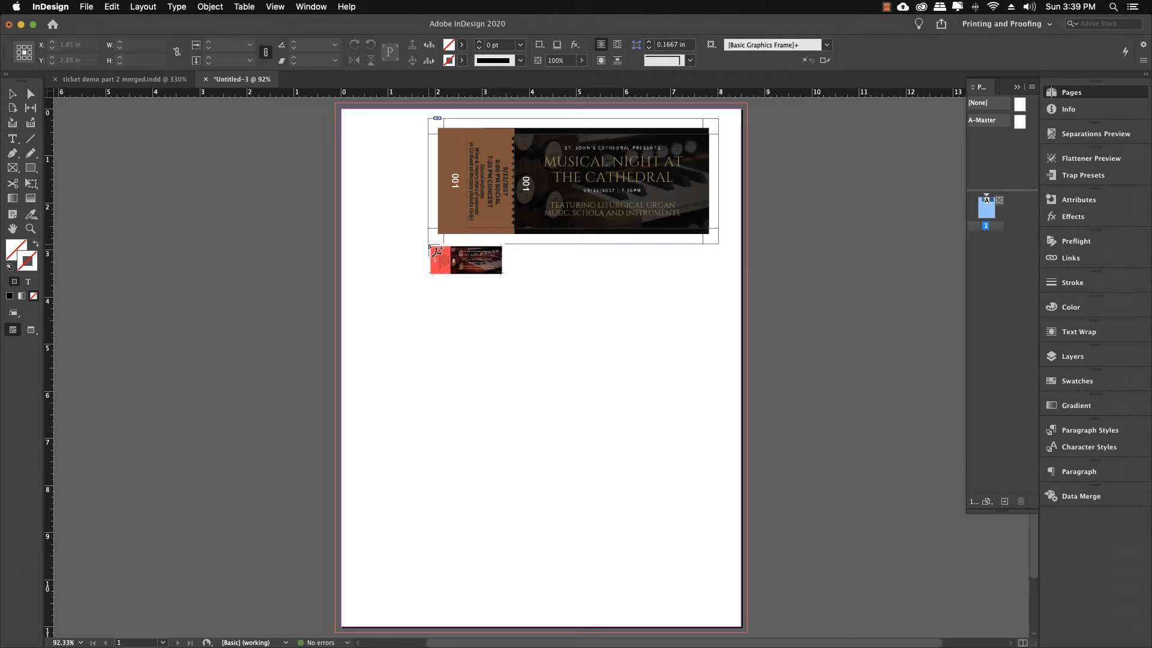
{"action": "left_click", "coordinate": [431, 247]}
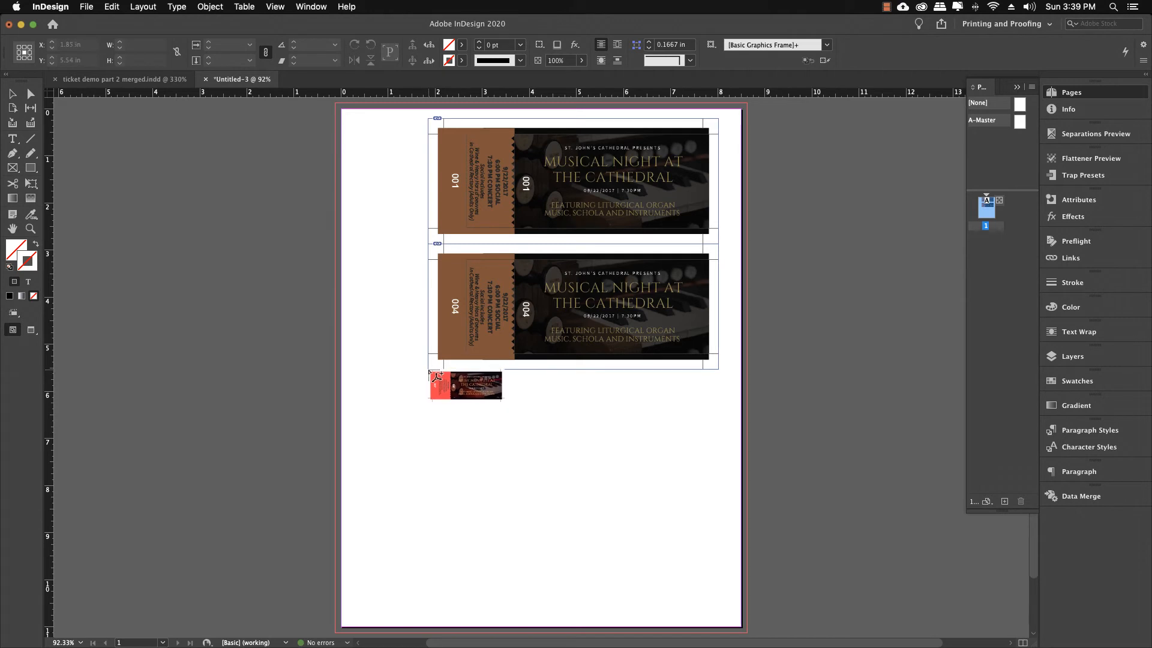
{"action": "left_click", "coordinate": [431, 370]}
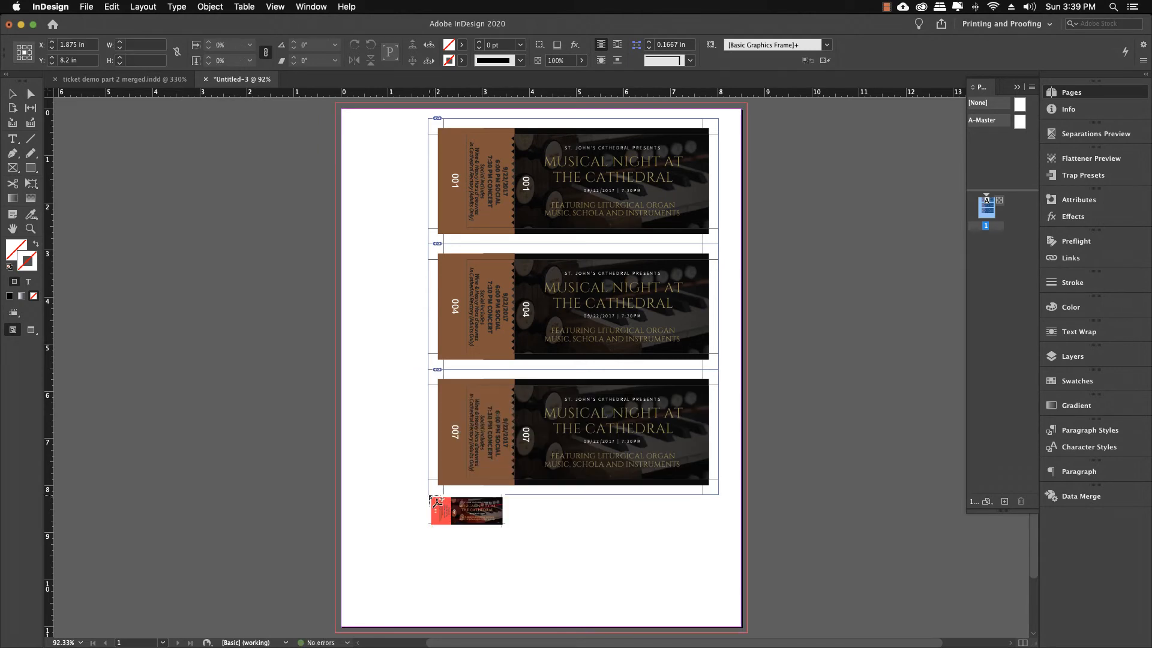
{"action": "left_click", "coordinate": [430, 497]}
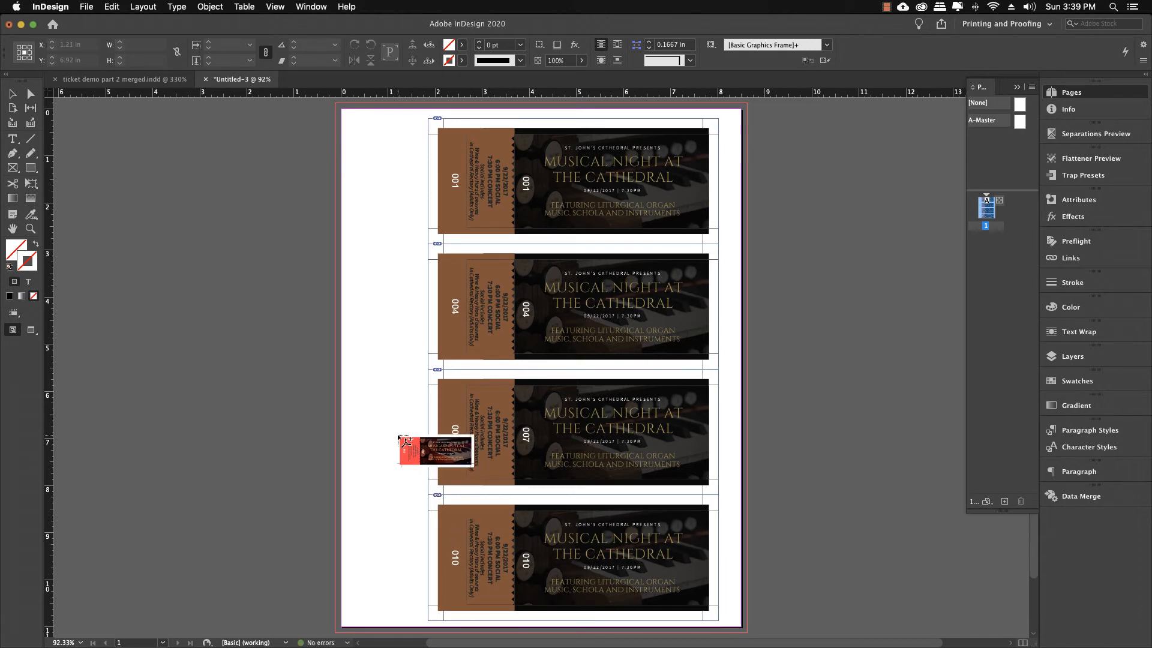
{"action": "key", "text": "Escape"}
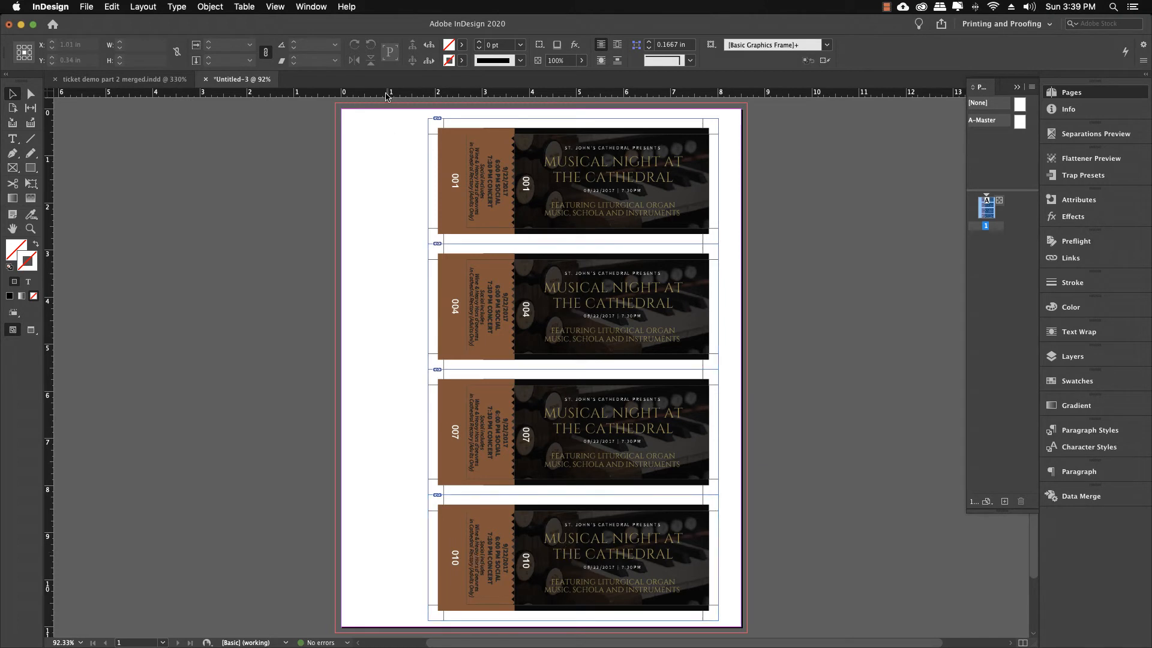
Step: Select the four stacked tickets to measure their overall width and height, and close the trial document without saving
{"action": "left_click_drag", "start_coordinate": [409, 232], "coordinate": [587, 589]}
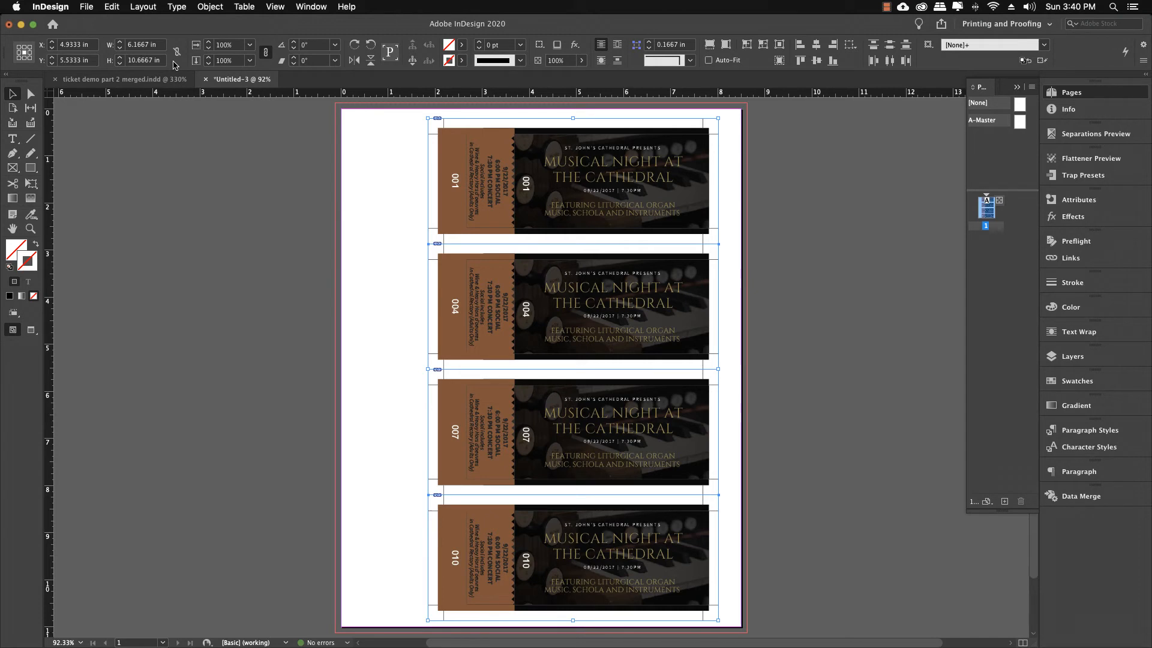
{"action": "left_click", "coordinate": [206, 80]}
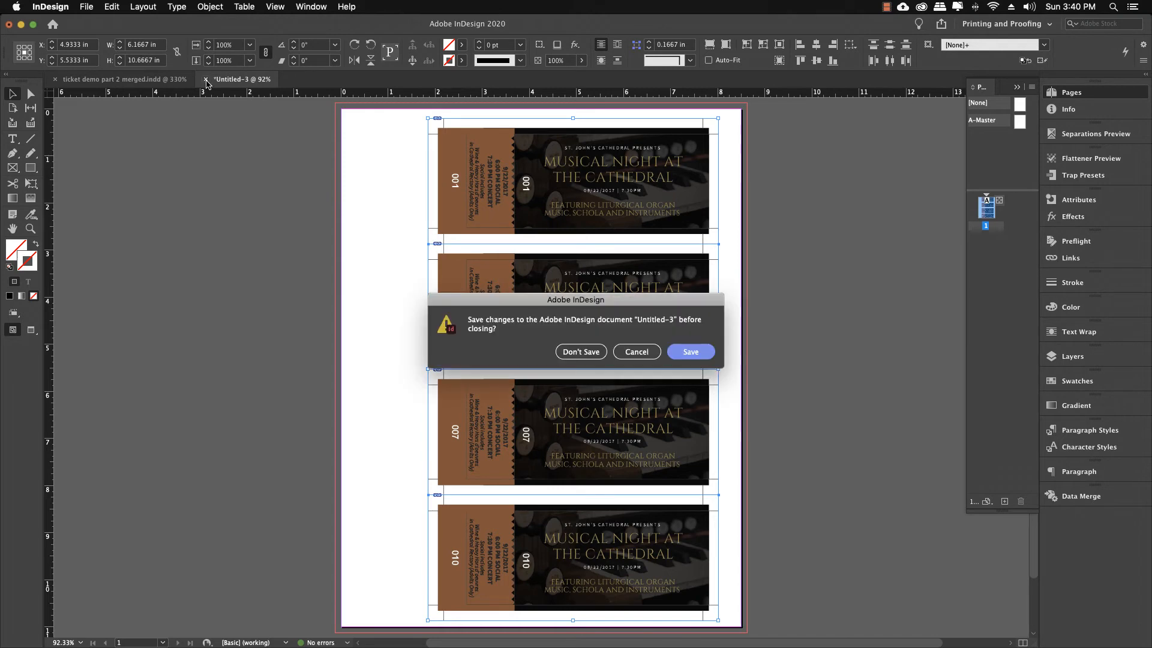
{"action": "left_click", "coordinate": [588, 355]}
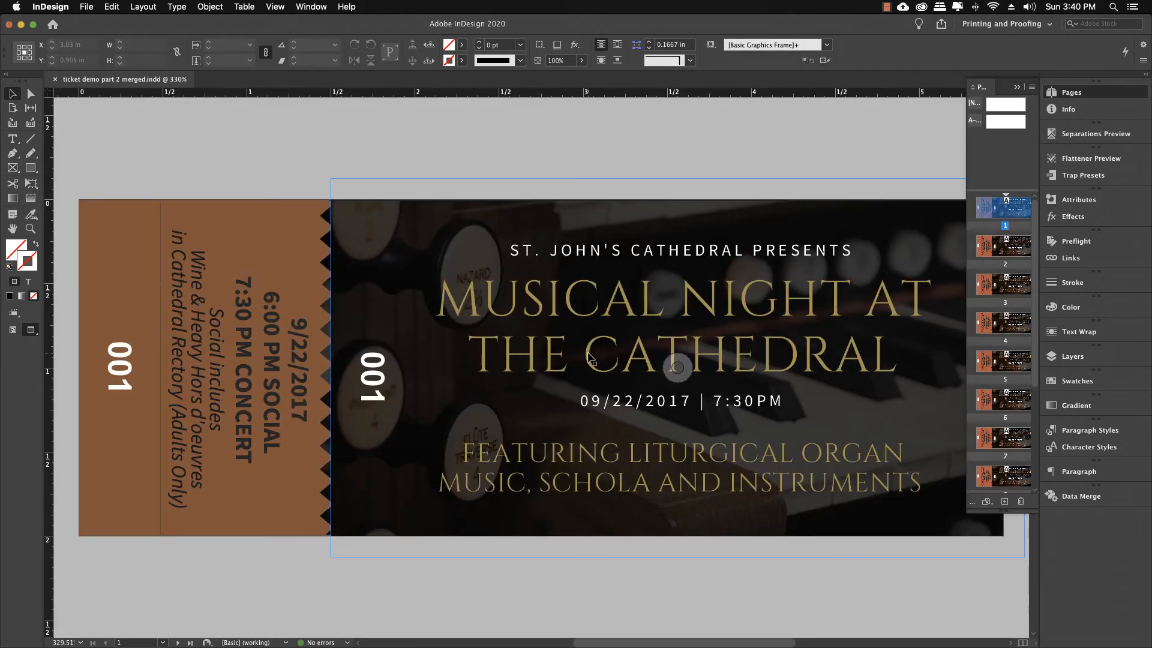
Step: Set up a new document 6.1667 in wide and 10.6667 in high with 3 pages
{"action": "left_click", "coordinate": [88, 7]}
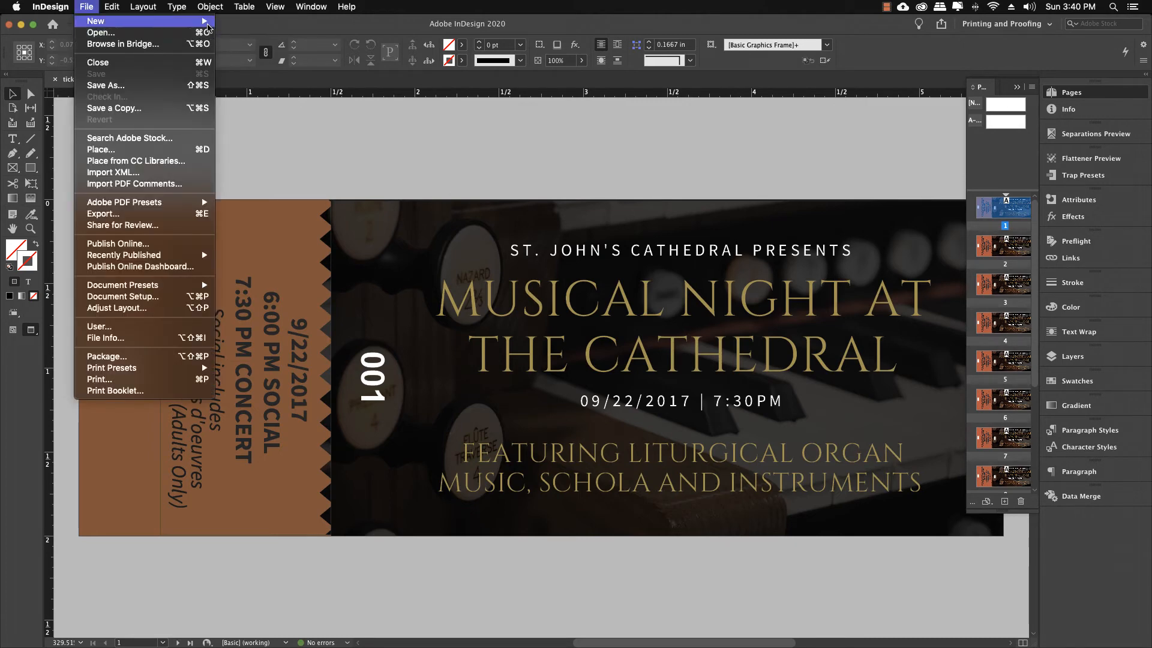
{"action": "left_click", "coordinate": [220, 24]}
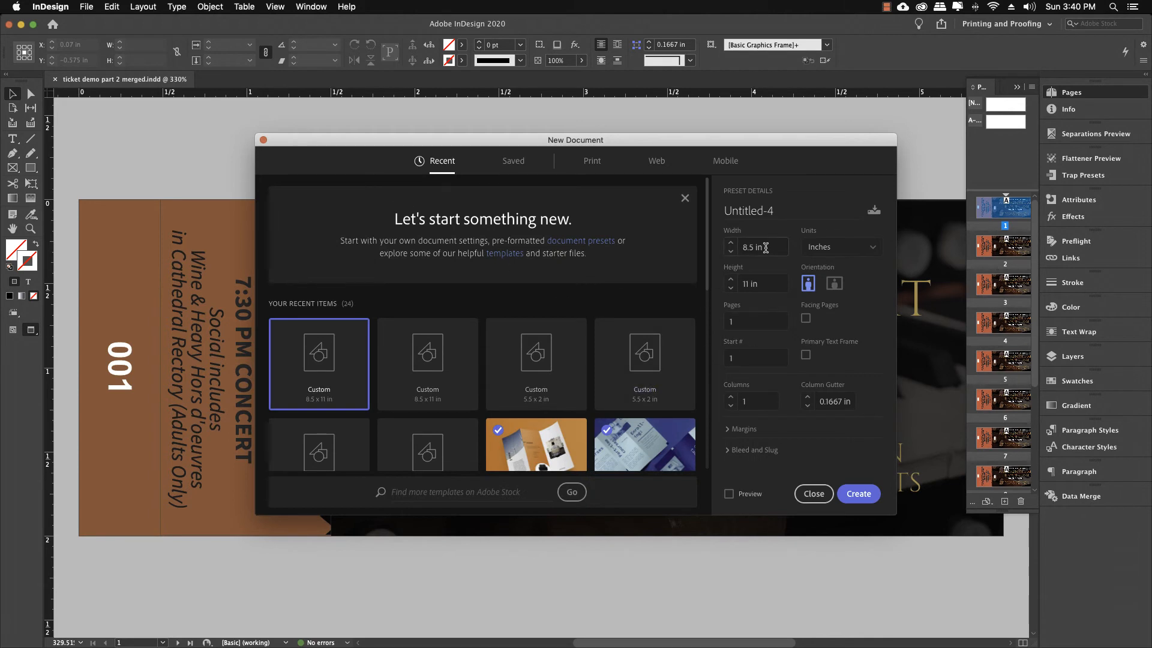
{"action": "left_click", "coordinate": [766, 247]}
{"action": "type", "text": "6.1667"}
{"action": "left_click", "coordinate": [759, 281]}
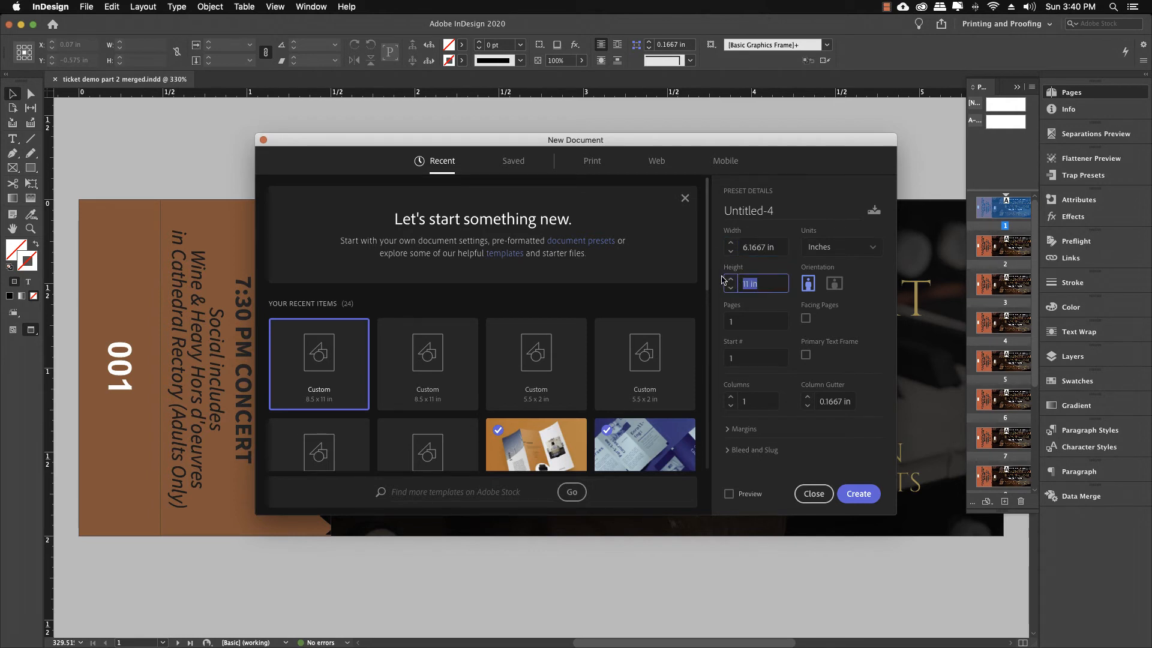
{"action": "type", "text": "10.6667"}
{"action": "left_click", "coordinate": [737, 324]}
{"action": "left_click_drag", "start_coordinate": [738, 324], "coordinate": [724, 322]}
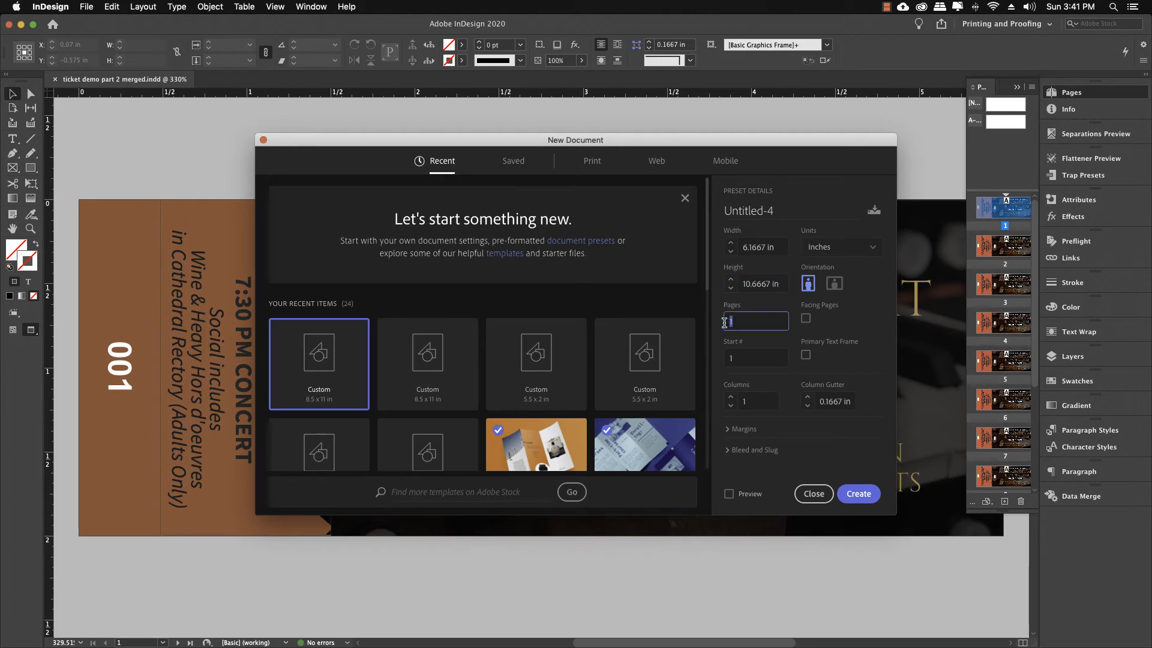
{"action": "type", "text": "3"}
Step: Set the new document's bleed to 0 in on all sides and create it
{"action": "left_click", "coordinate": [727, 430]}
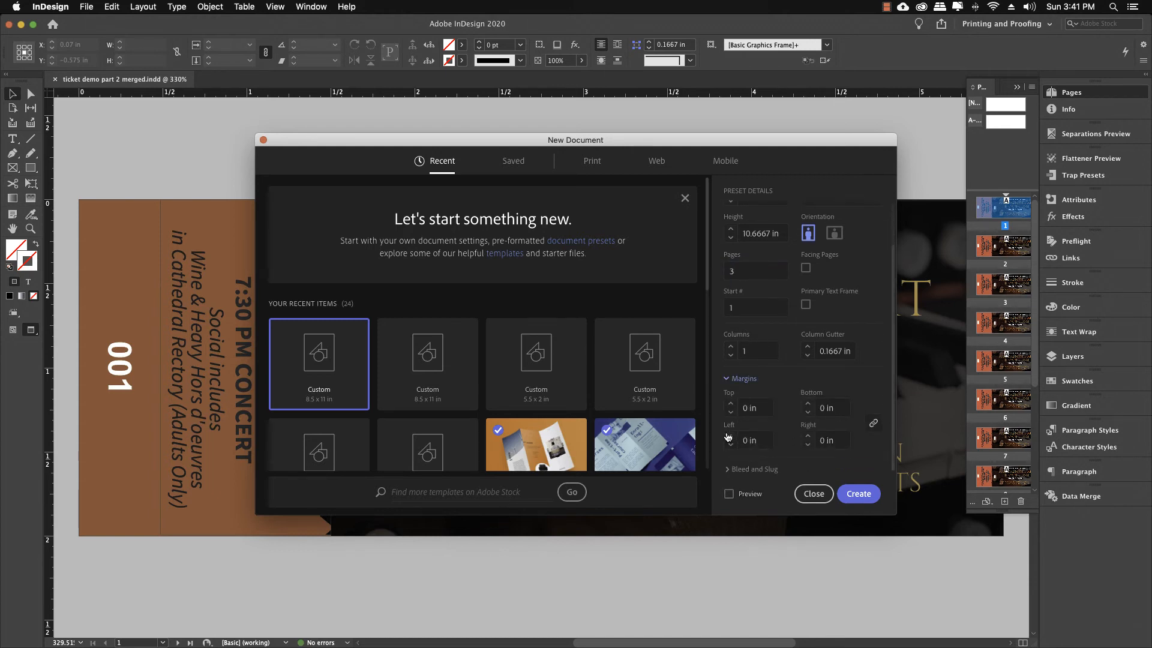
{"action": "left_click", "coordinate": [727, 469]}
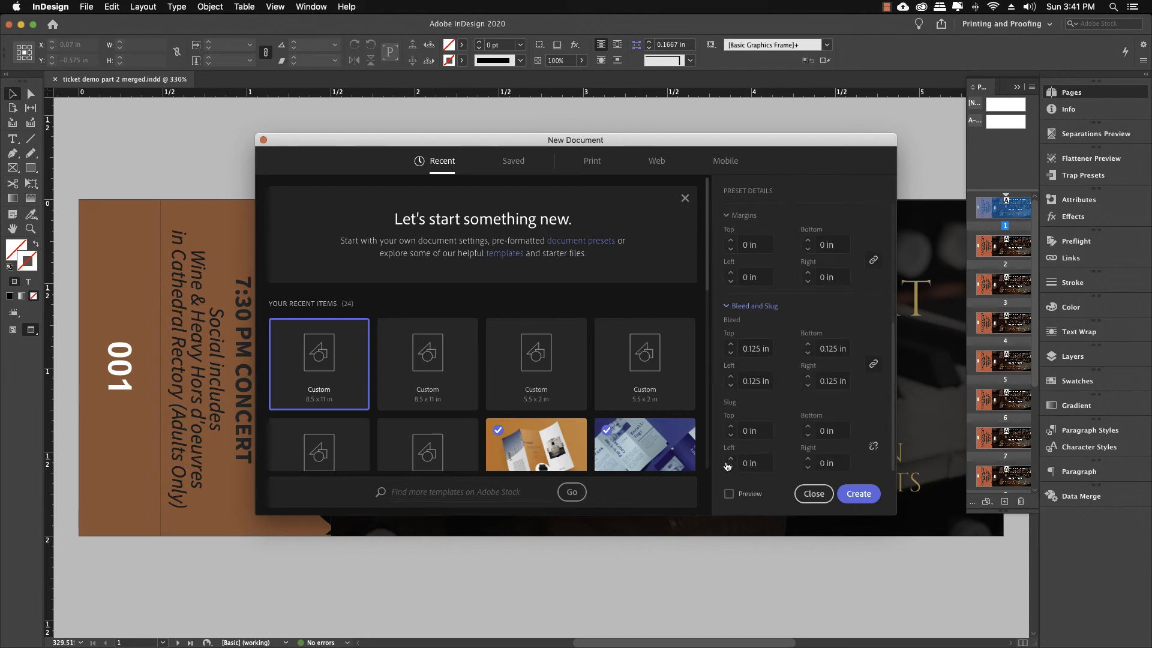
{"action": "left_click", "coordinate": [748, 350]}
{"action": "type", "text": "0"}
{"action": "left_click", "coordinate": [829, 353]}
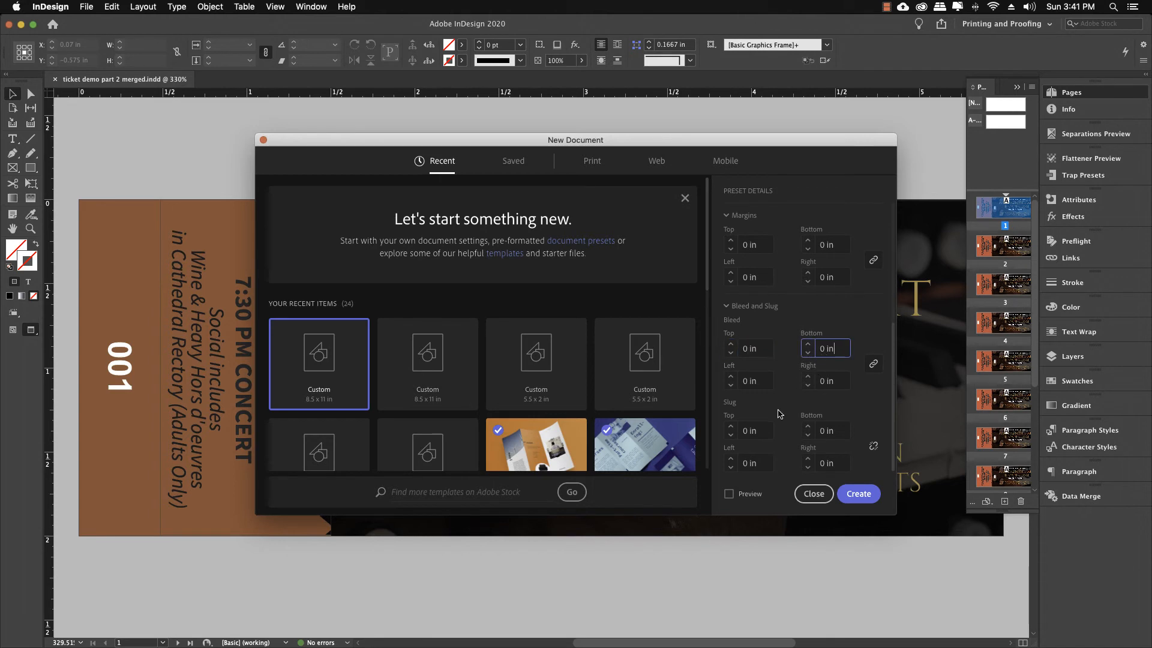
{"action": "scroll", "coordinate": [777, 398], "scroll_direction": "up", "scroll_amount": 5}
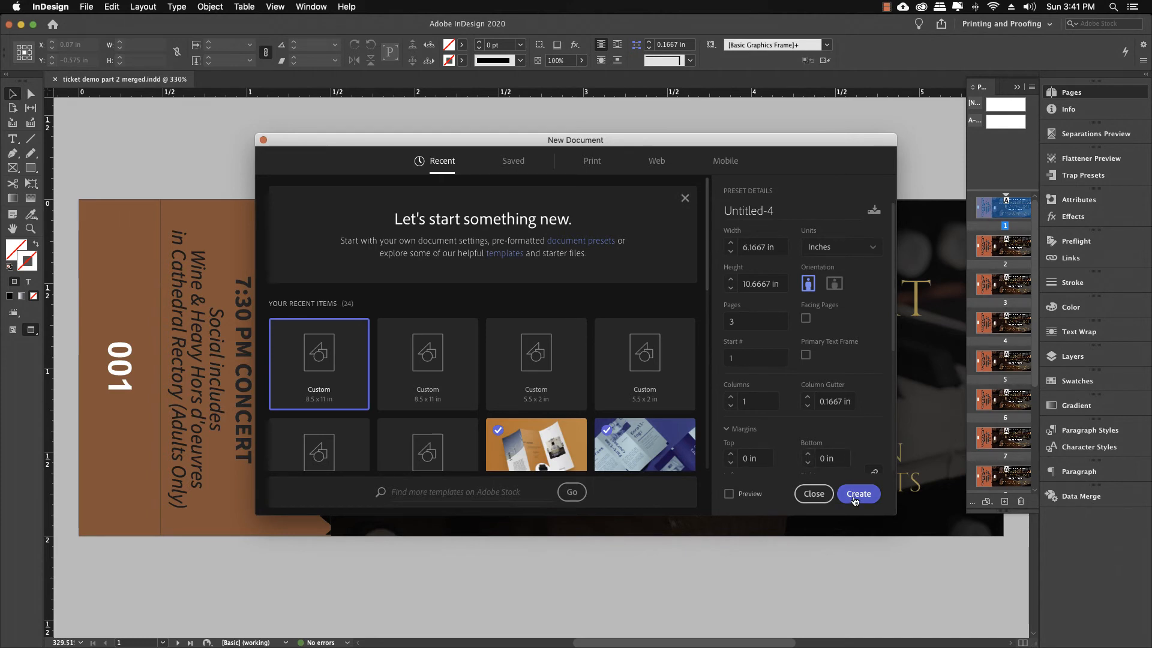
{"action": "left_click", "coordinate": [855, 500]}
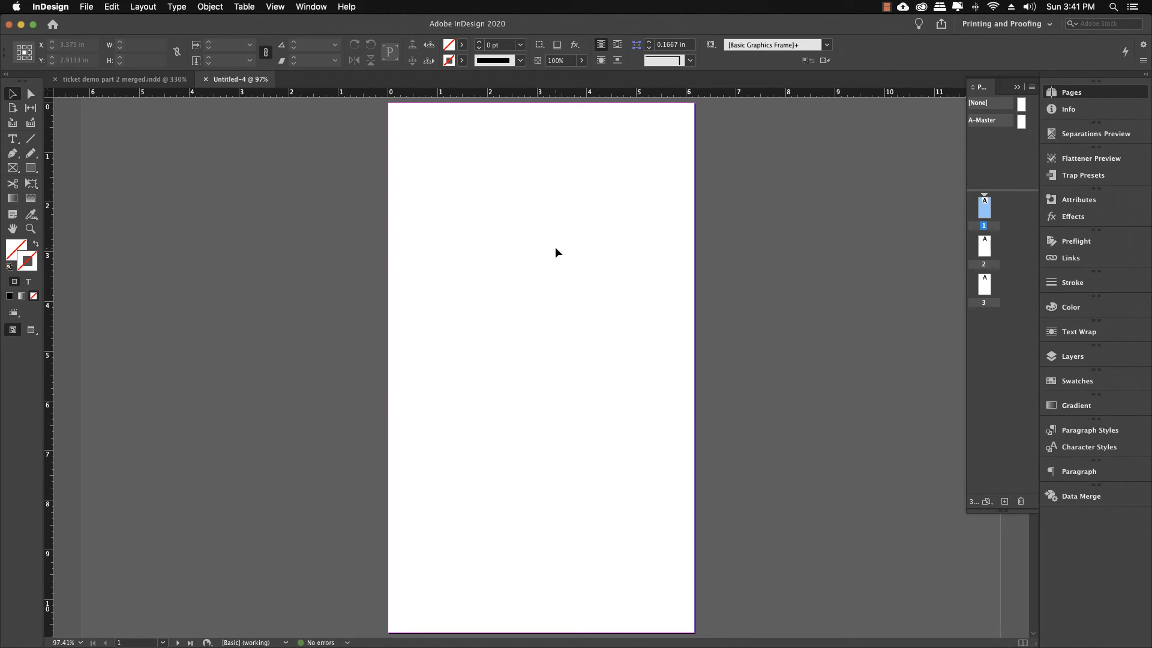
Step: Save the new document as "ticket output" in the ticket demo part 2 folder
{"action": "key", "text": "super+s"}
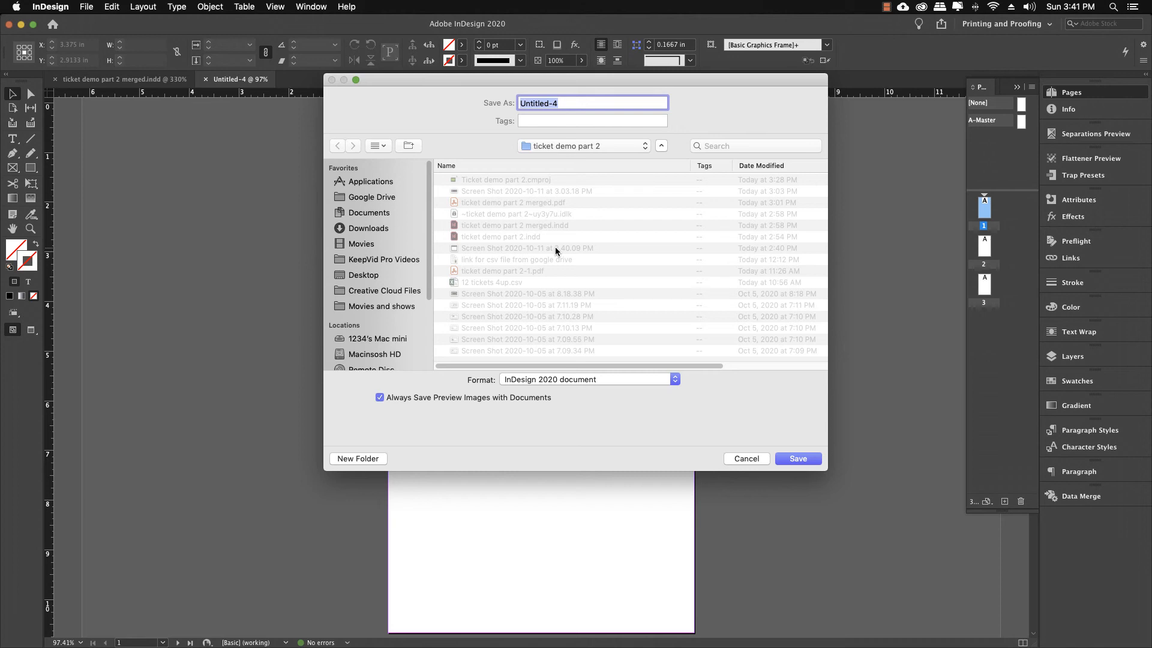
{"action": "type", "text": "ticket output"}
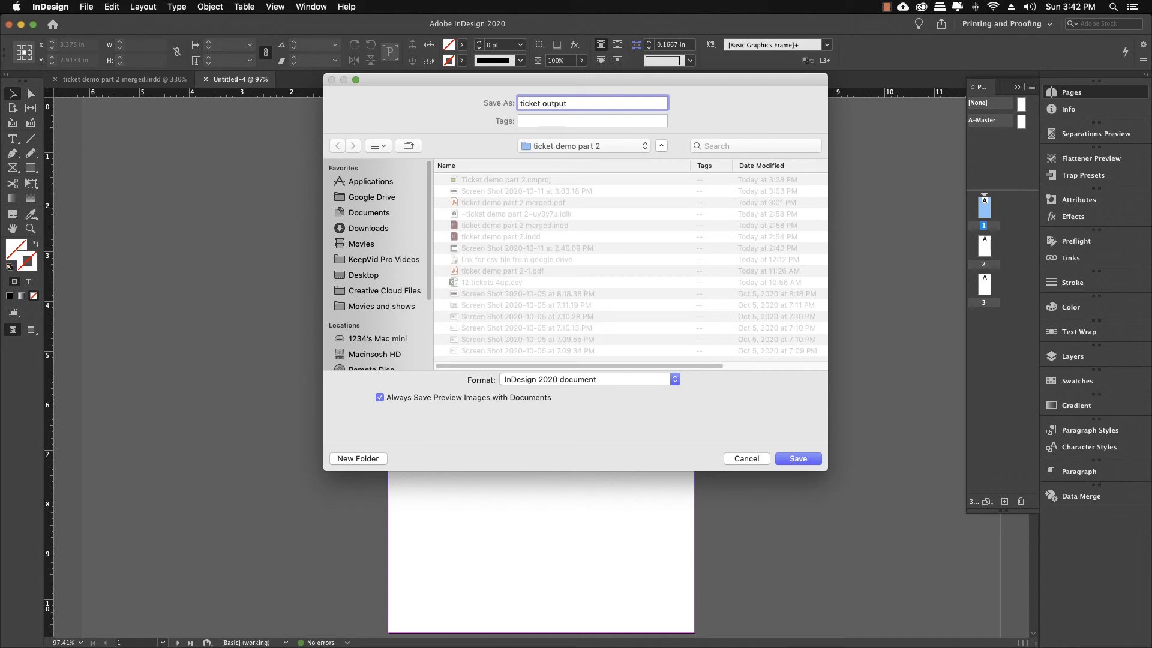
{"action": "key", "text": "Return"}
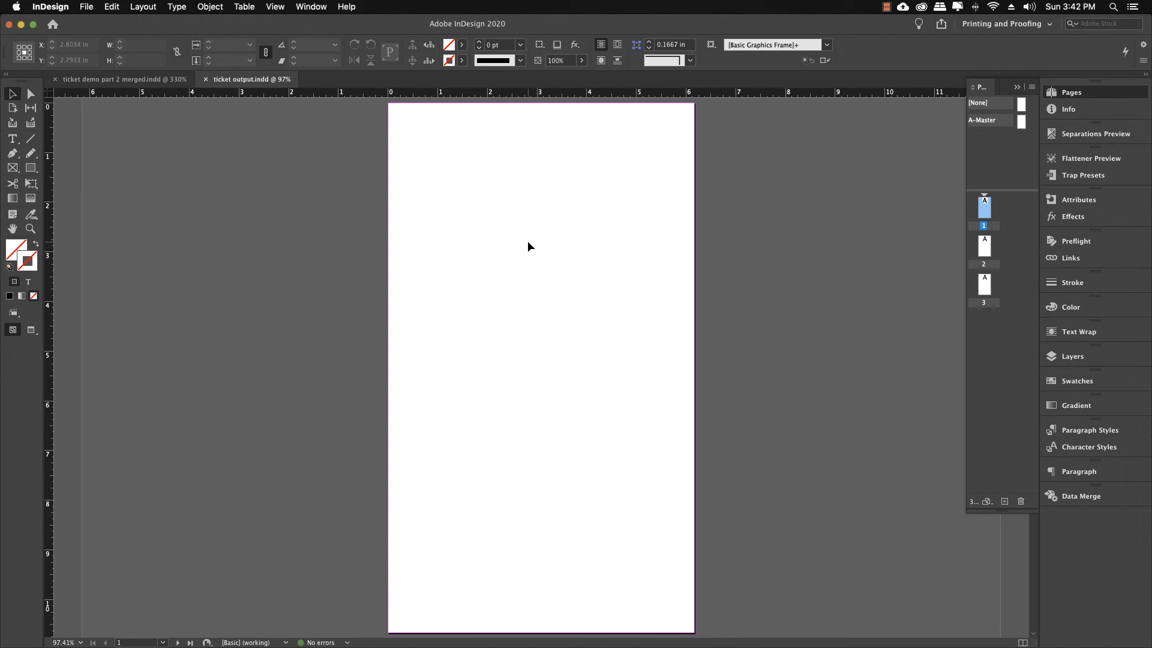
Step: Load all pages of "ticket demo part 2 merged.pdf" for placing, cropped to Crop with a transparent background
{"action": "key", "text": "super+d"}
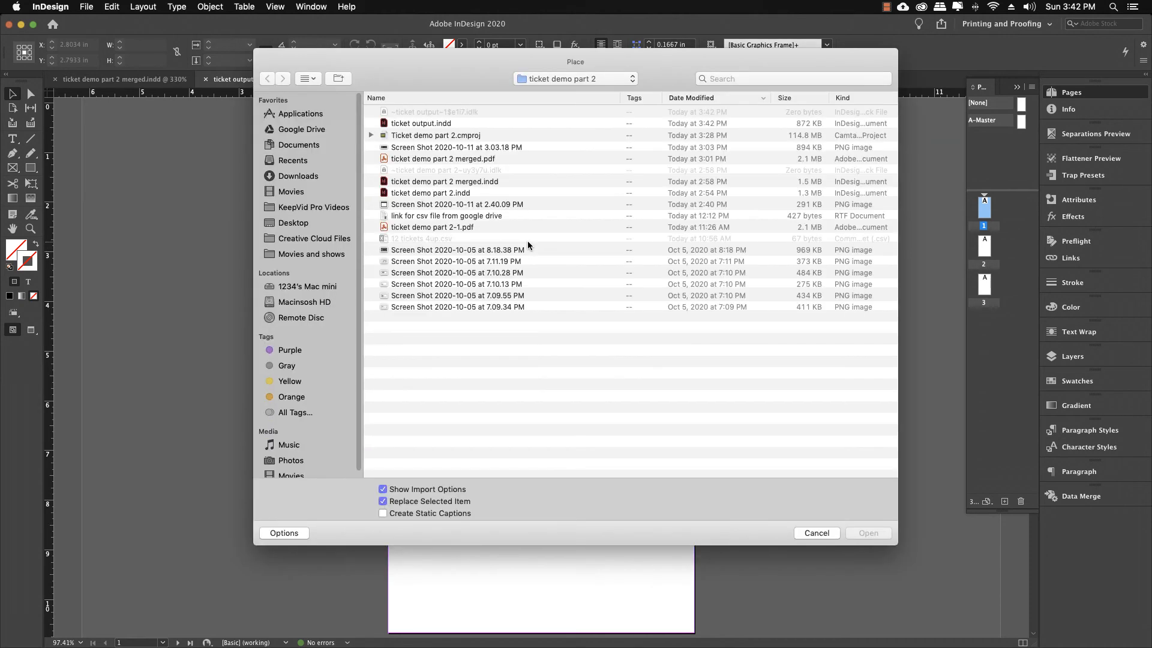
{"action": "left_click", "coordinate": [424, 160]}
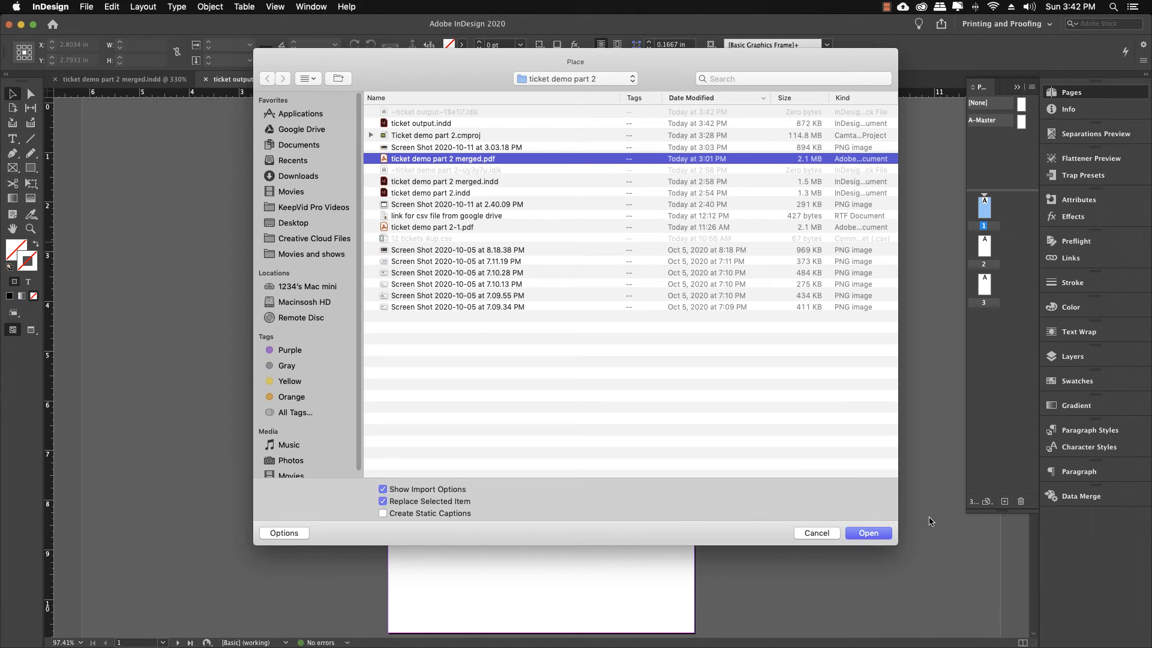
{"action": "left_click", "coordinate": [874, 532]}
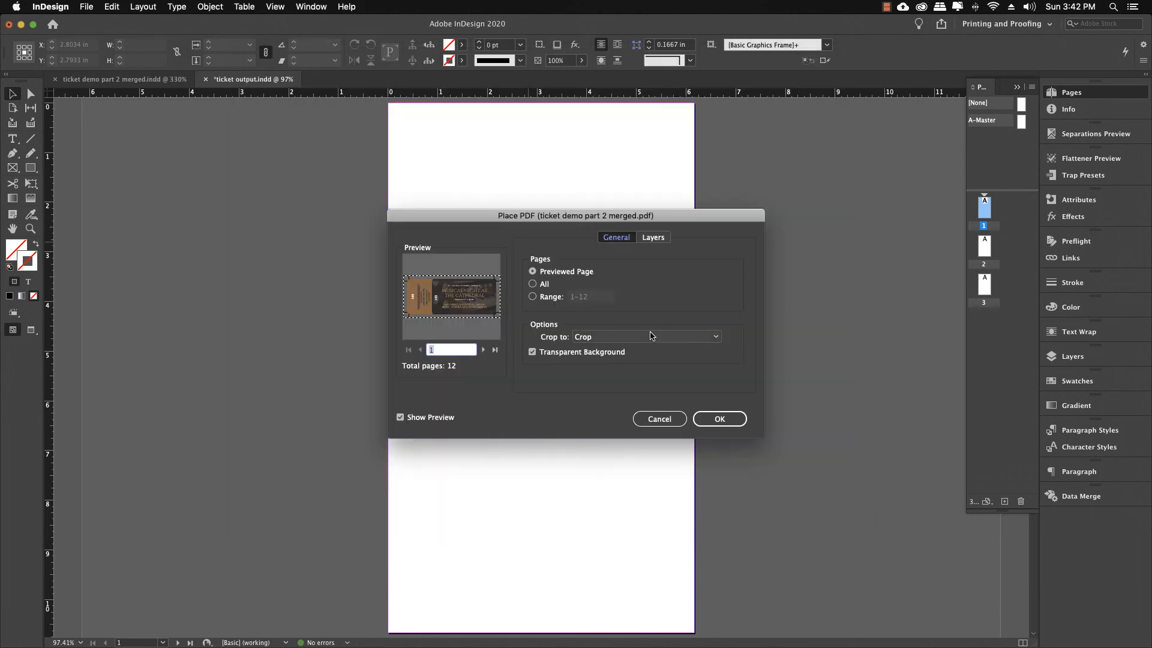
{"action": "left_click", "coordinate": [532, 285]}
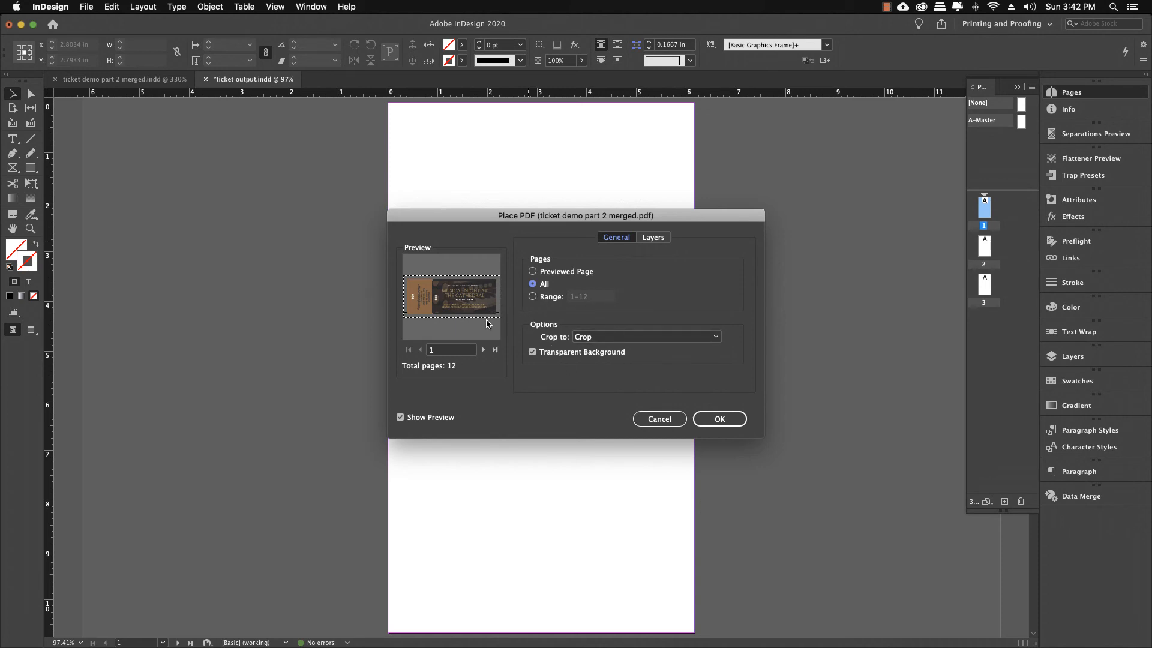
{"action": "left_click", "coordinate": [713, 422]}
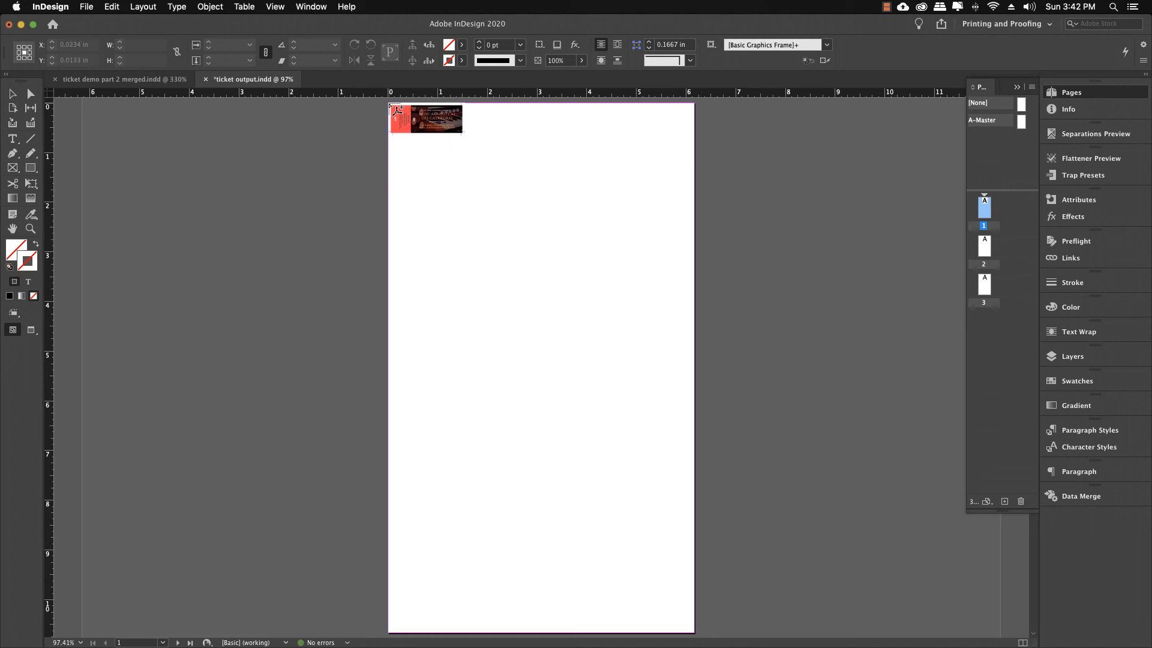
Step: Place tickets 001, 004, 007 and 010 edge to edge down page 1, starting at the page's upper-left corner
{"action": "left_click_drag", "start_coordinate": [389, 103], "coordinate": [389, 103]}
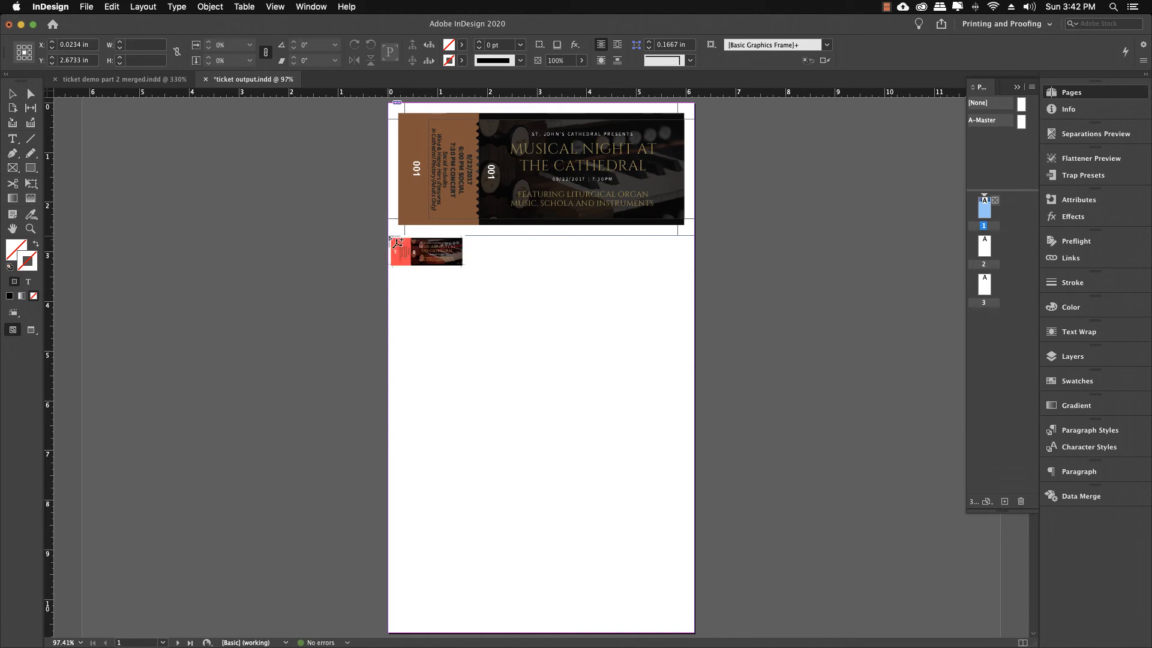
{"action": "left_click", "coordinate": [391, 237]}
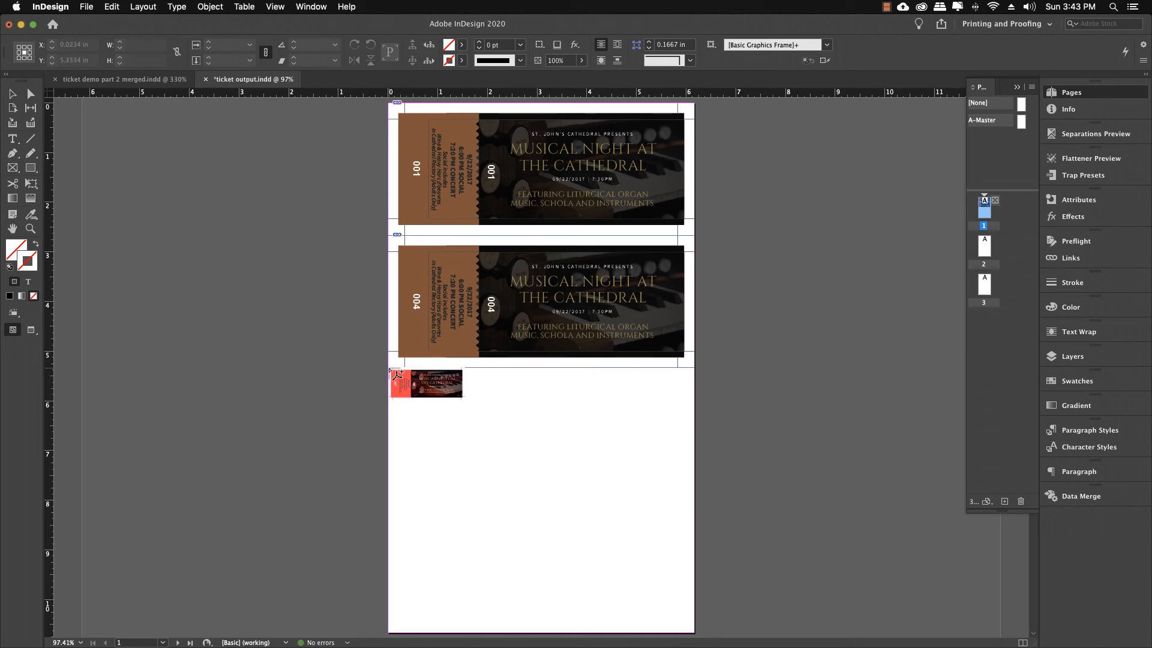
{"action": "left_click", "coordinate": [391, 371]}
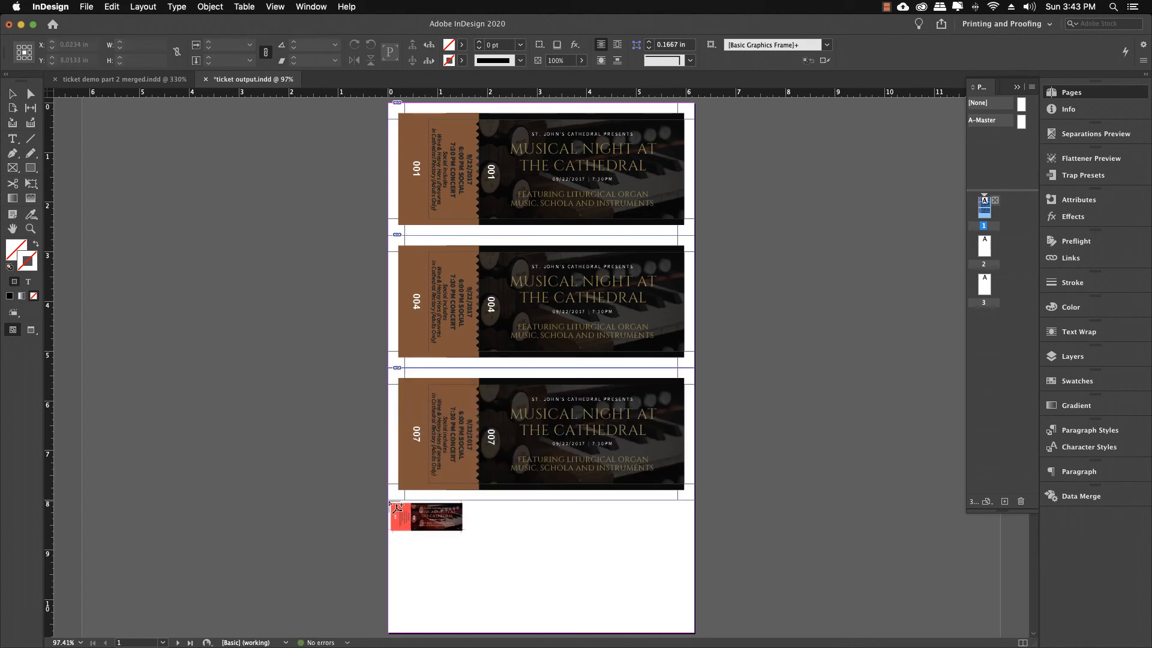
{"action": "left_click", "coordinate": [390, 502]}
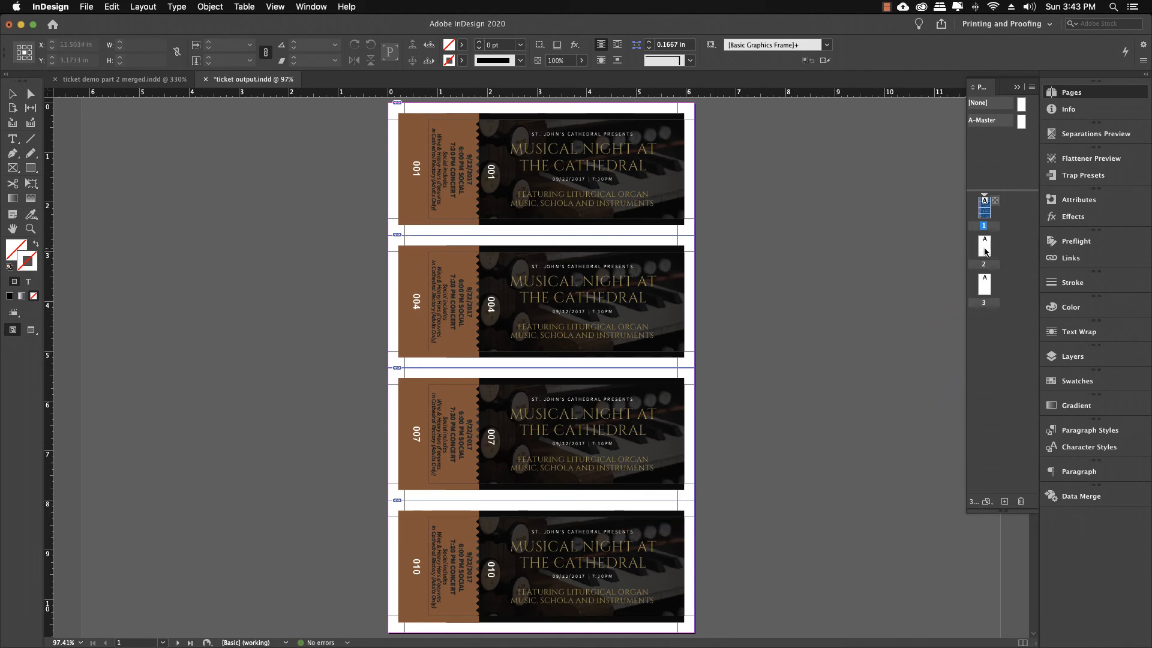
Step: Place tickets 002, 005, 008 and 011 stacked edge to edge down page 2
{"action": "double_click", "coordinate": [985, 248]}
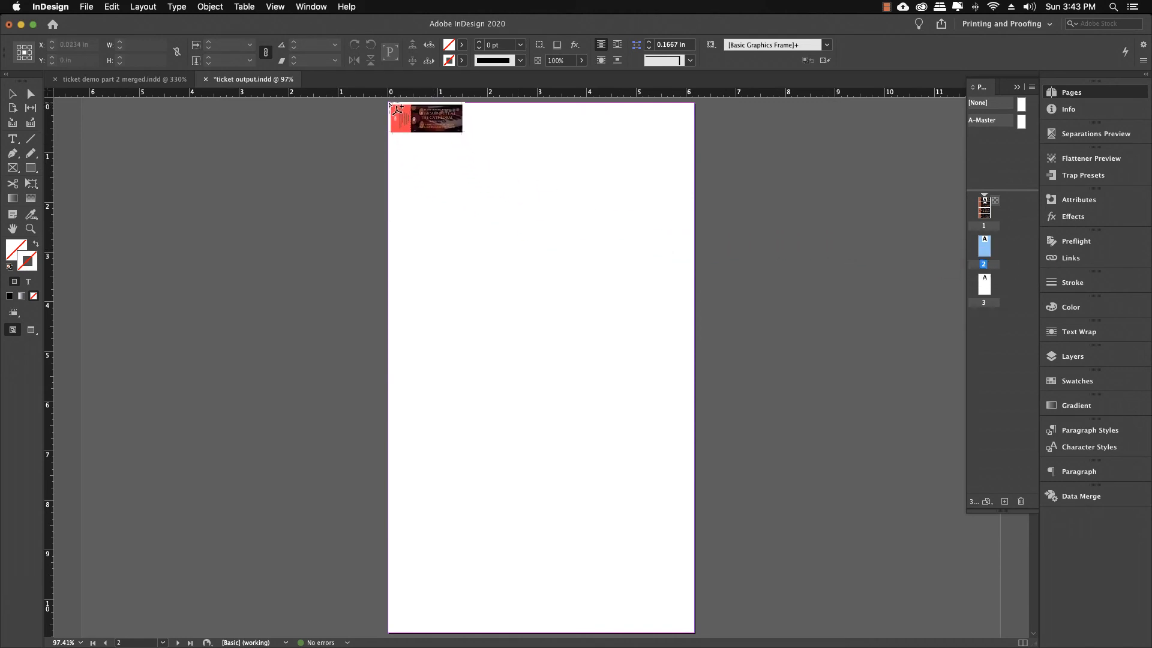
{"action": "left_click", "coordinate": [389, 105]}
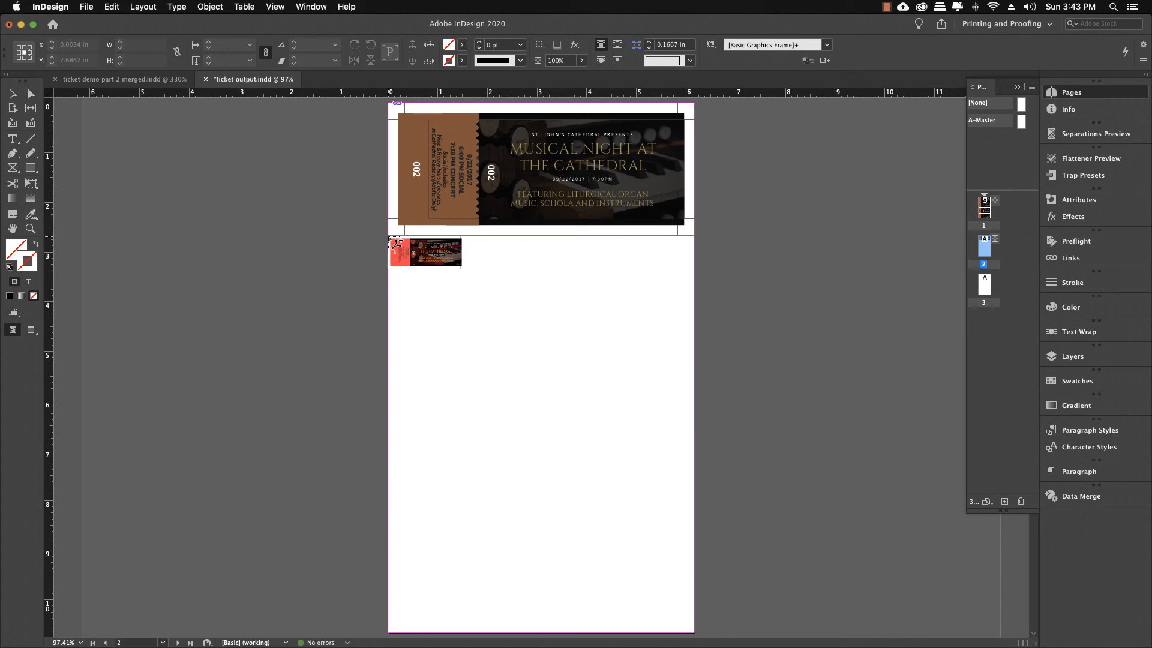
{"action": "left_click", "coordinate": [393, 239]}
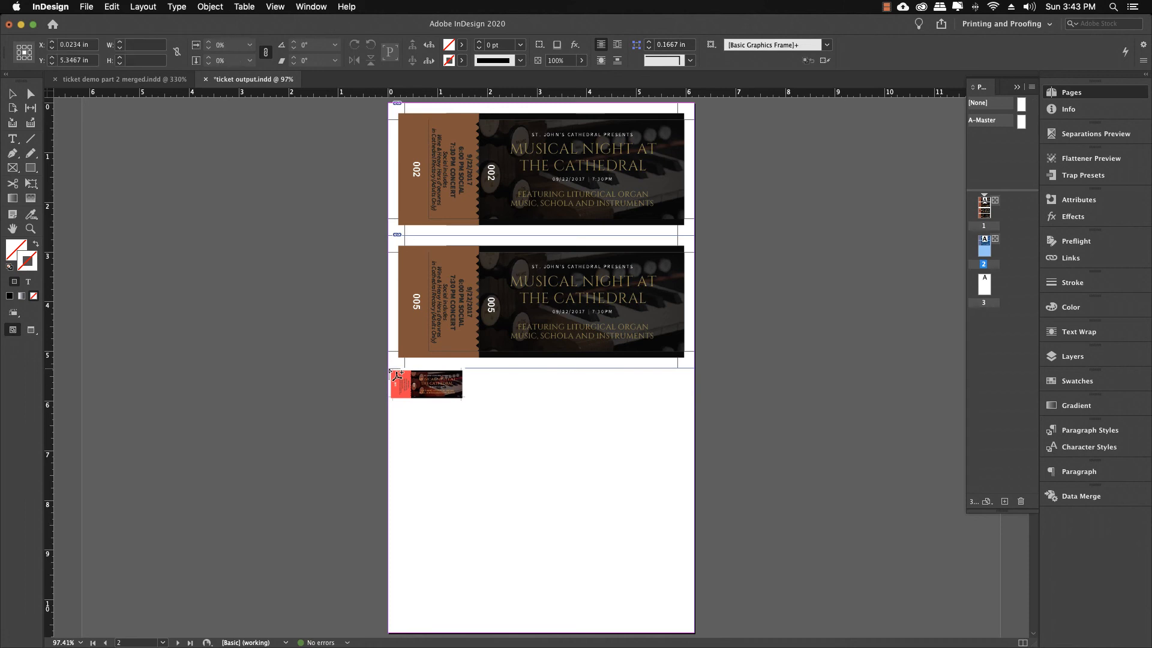
{"action": "left_click", "coordinate": [392, 369]}
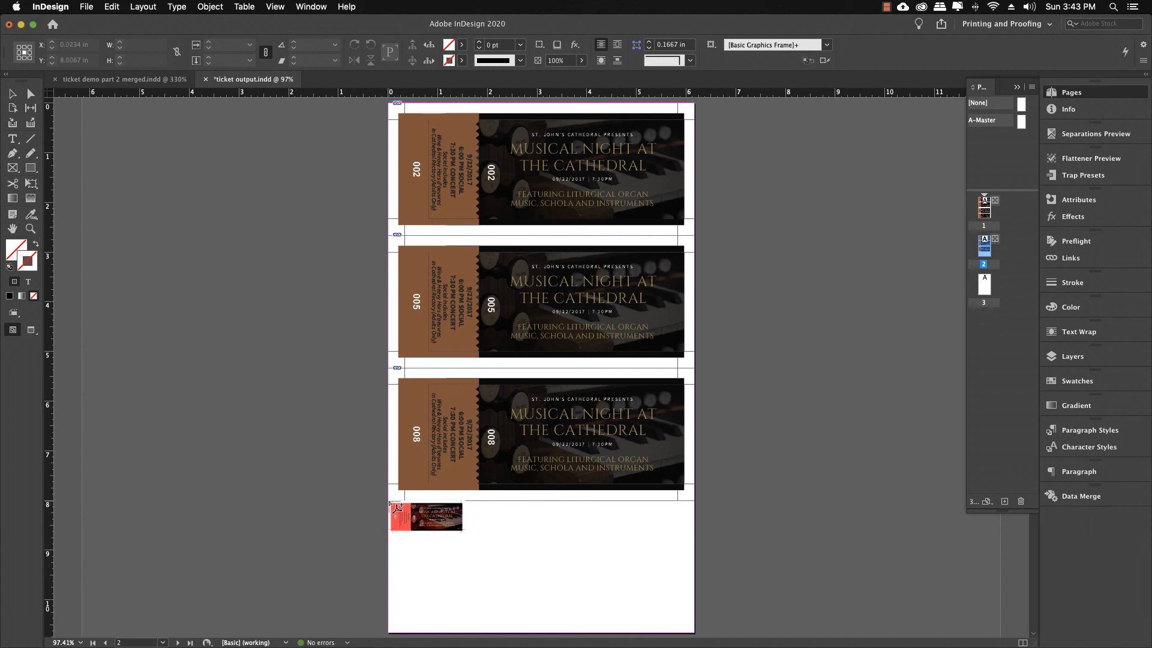
{"action": "left_click", "coordinate": [389, 502]}
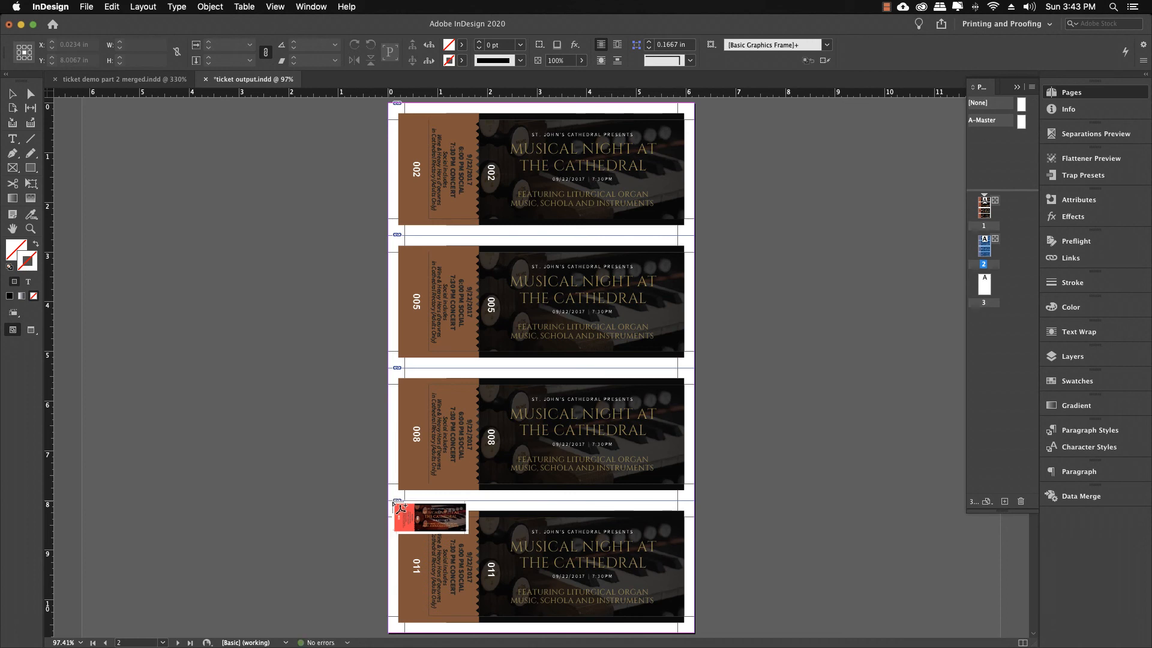
Step: Place tickets 003, 006, 009 and 012 stacked edge to edge down page 3, and save the document
{"action": "double_click", "coordinate": [984, 285]}
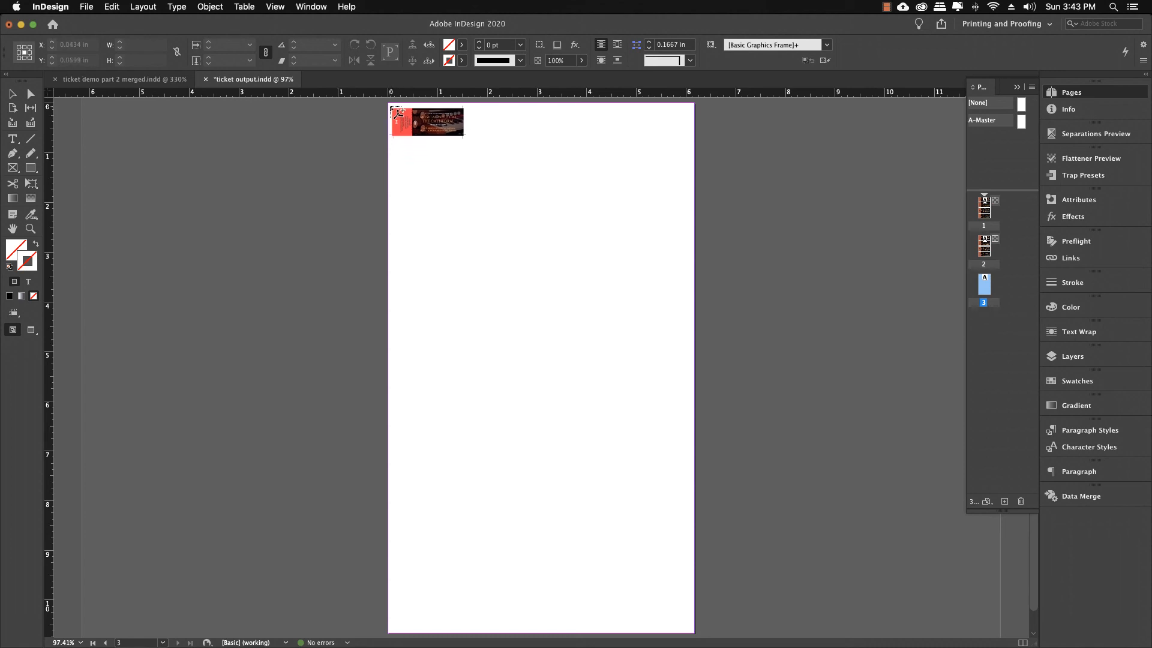
{"action": "left_click", "coordinate": [391, 104]}
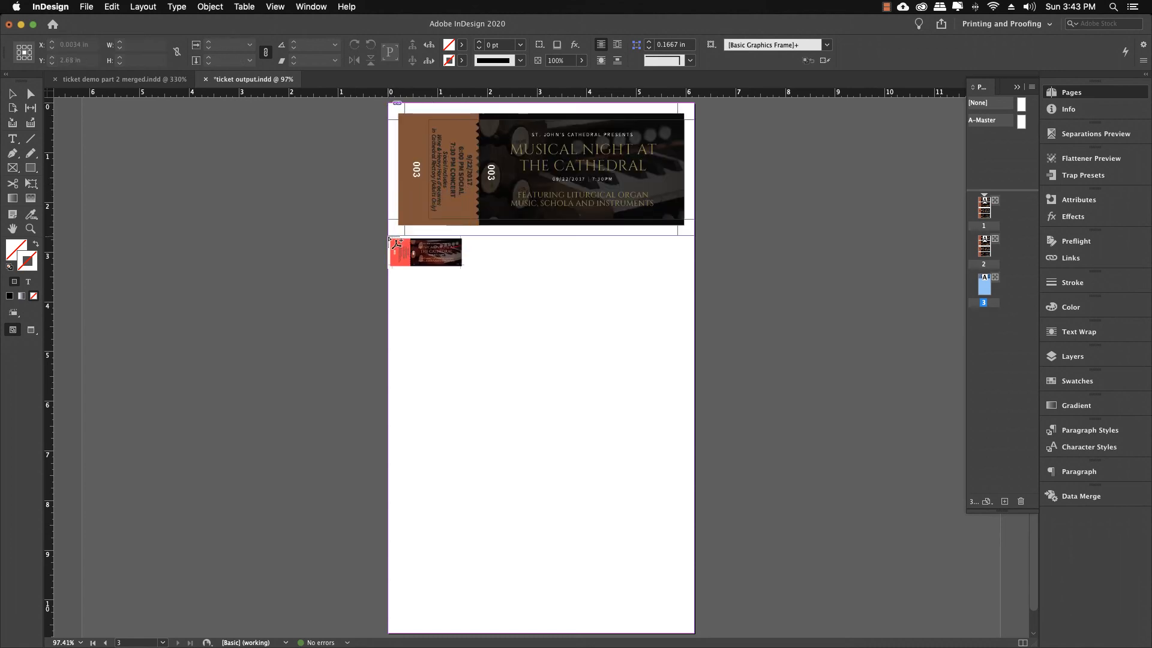
{"action": "left_click", "coordinate": [391, 237]}
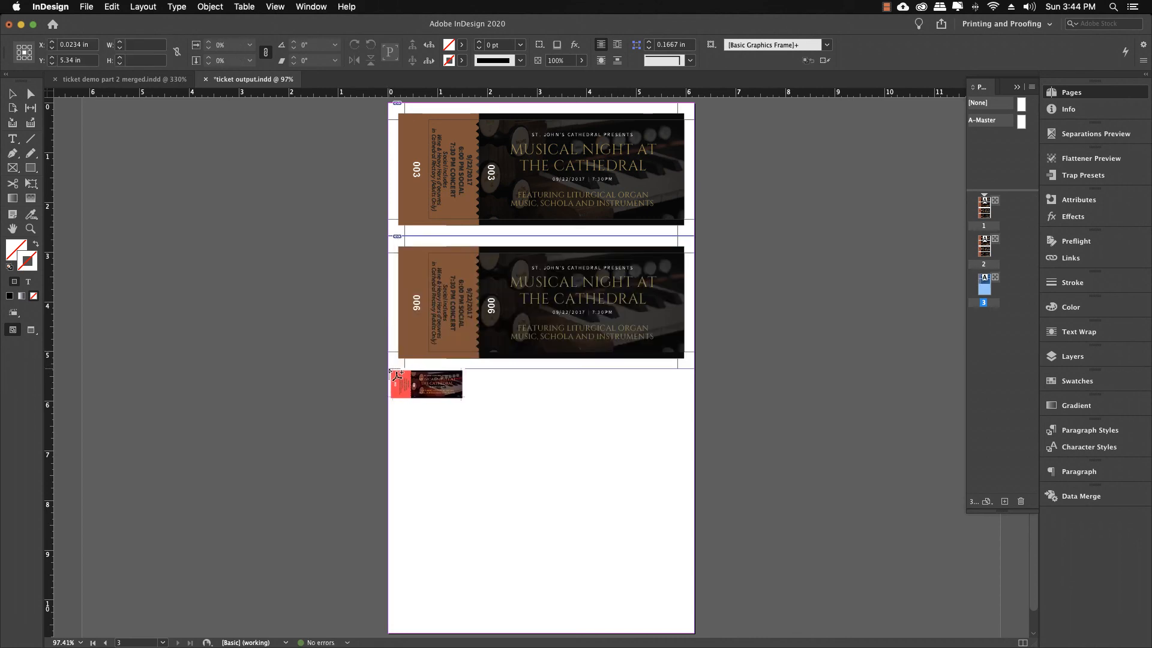
{"action": "left_click", "coordinate": [392, 370]}
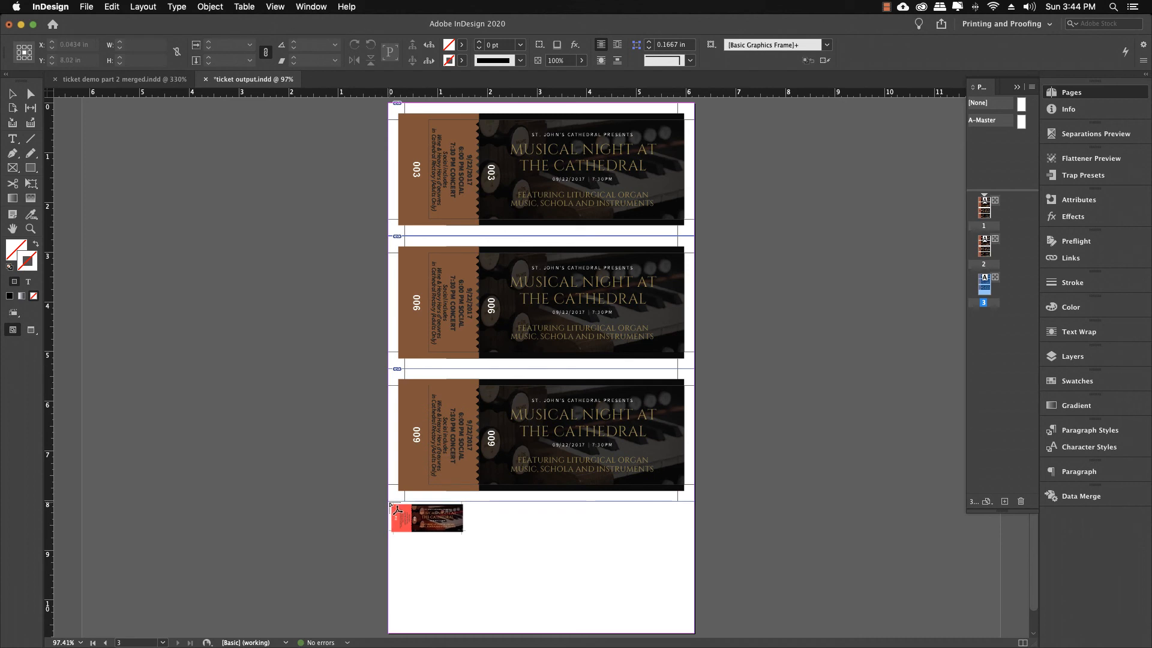
{"action": "left_click", "coordinate": [391, 501]}
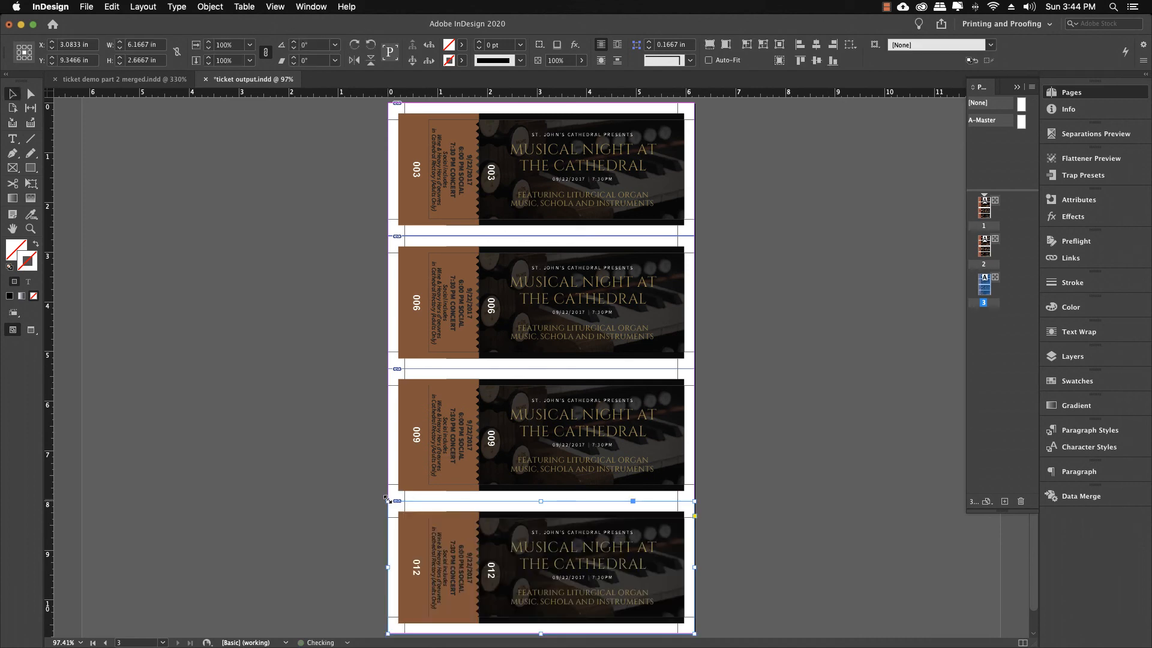
{"action": "left_click", "coordinate": [766, 516]}
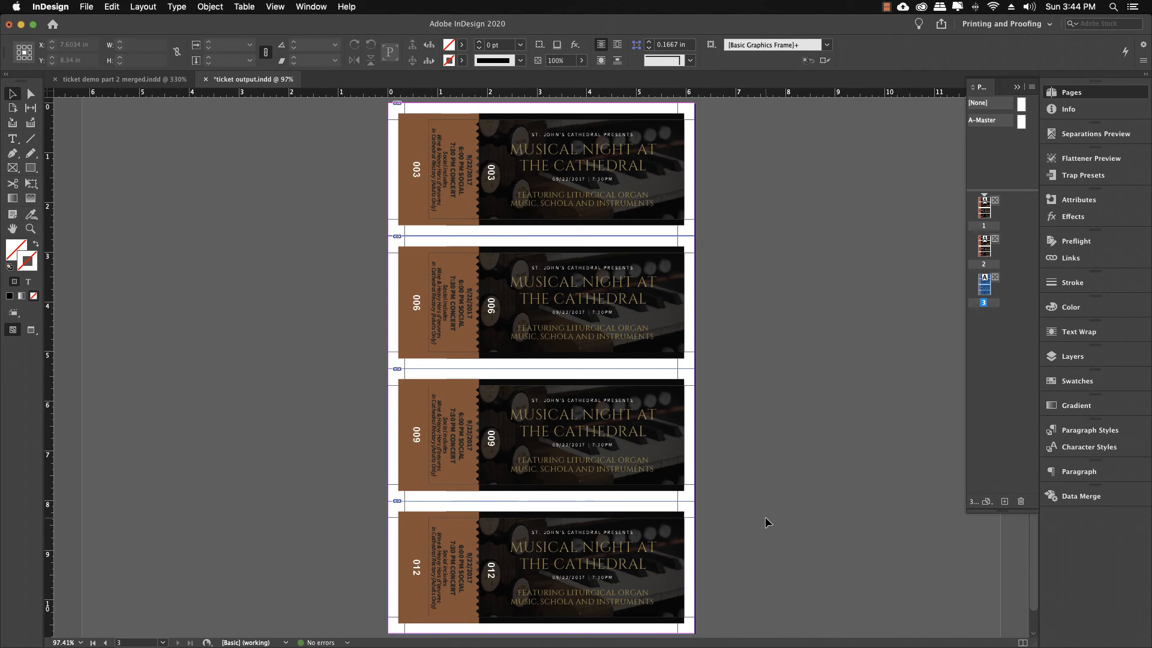
{"action": "key", "text": "super+s"}
Step: Check the joins between the tickets on page 1 and nudge the third ticket to meet the edge of the ticket above
{"action": "key", "text": "super+shift+Page_Up"}
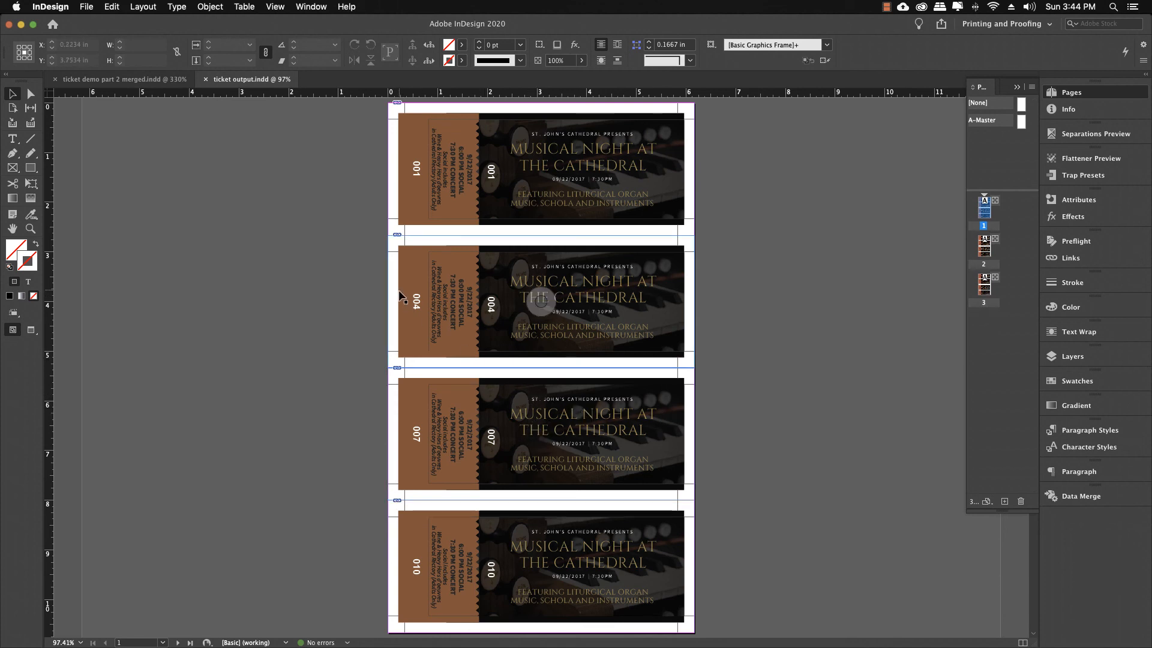
{"action": "key", "text": "z"}
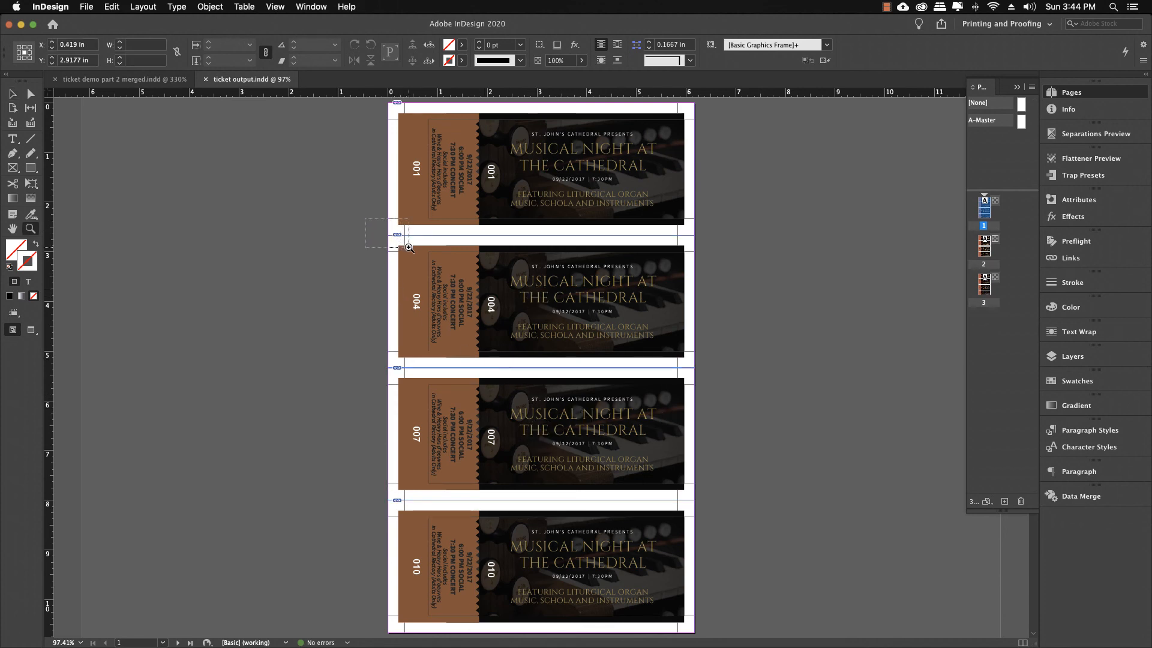
{"action": "left_click_drag", "start_coordinate": [390, 233], "coordinate": [582, 421]}
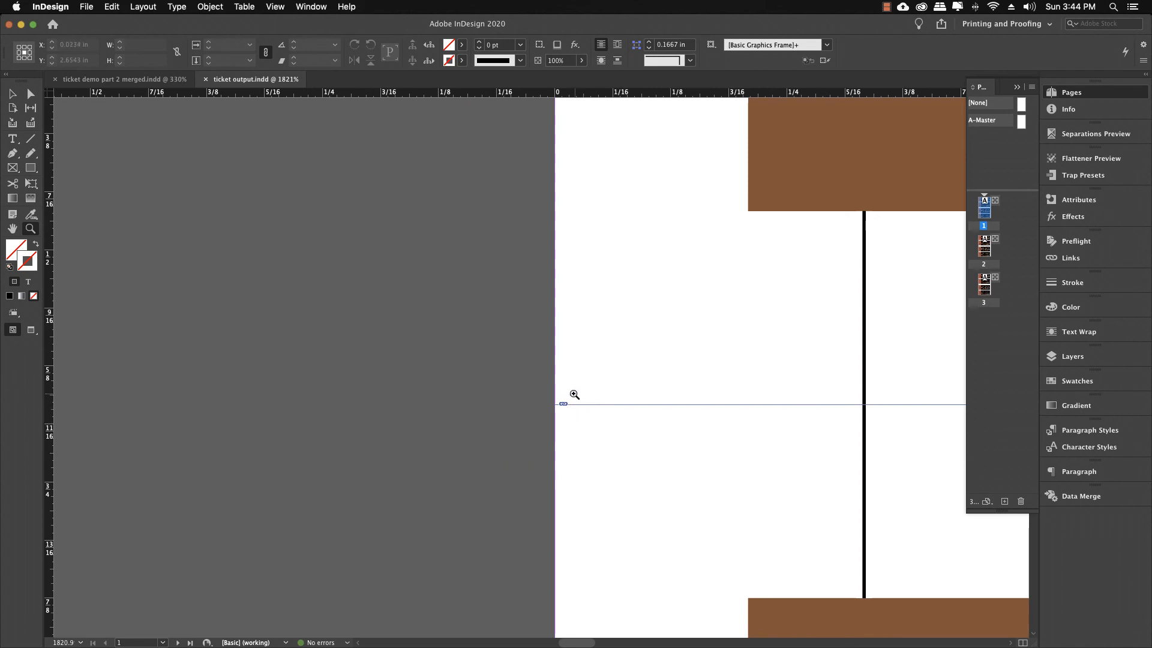
{"action": "key", "text": "super+0"}
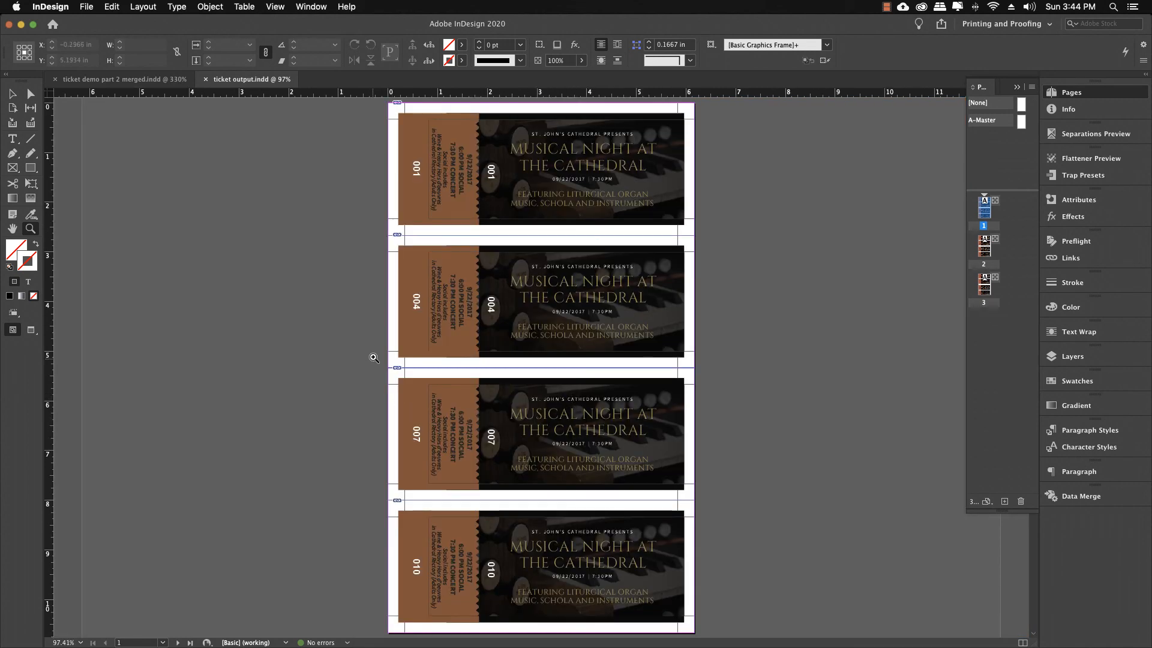
{"action": "left_click_drag", "start_coordinate": [374, 358], "coordinate": [411, 384]}
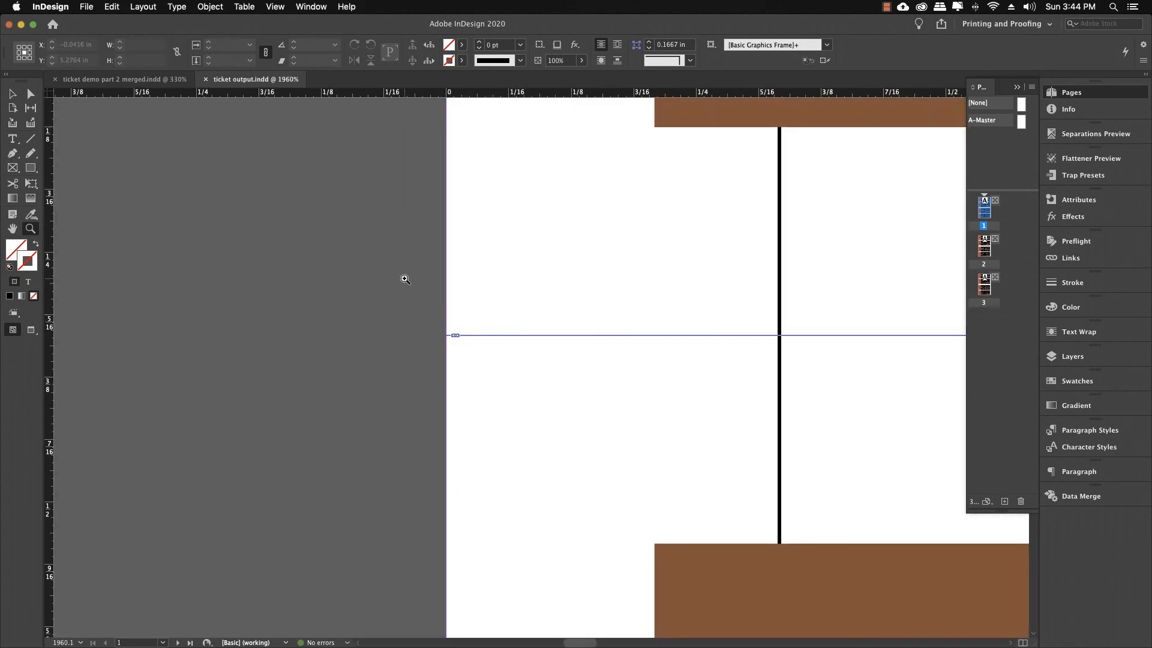
{"action": "left_click_drag", "start_coordinate": [403, 277], "coordinate": [526, 391]}
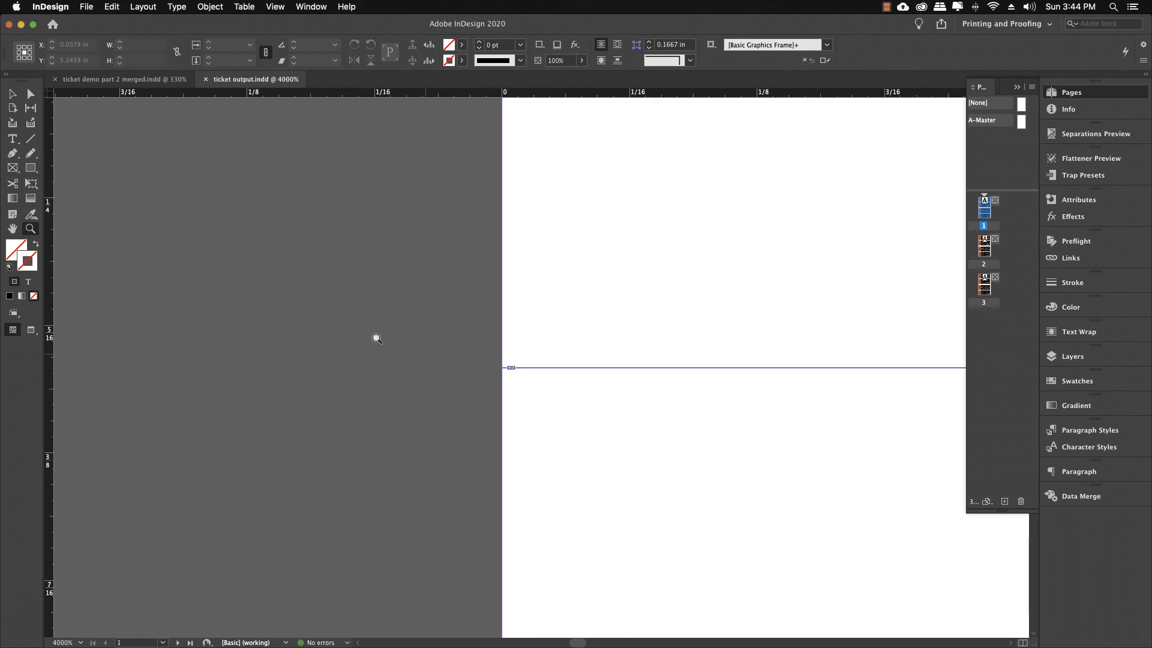
{"action": "left_click", "coordinate": [11, 94]}
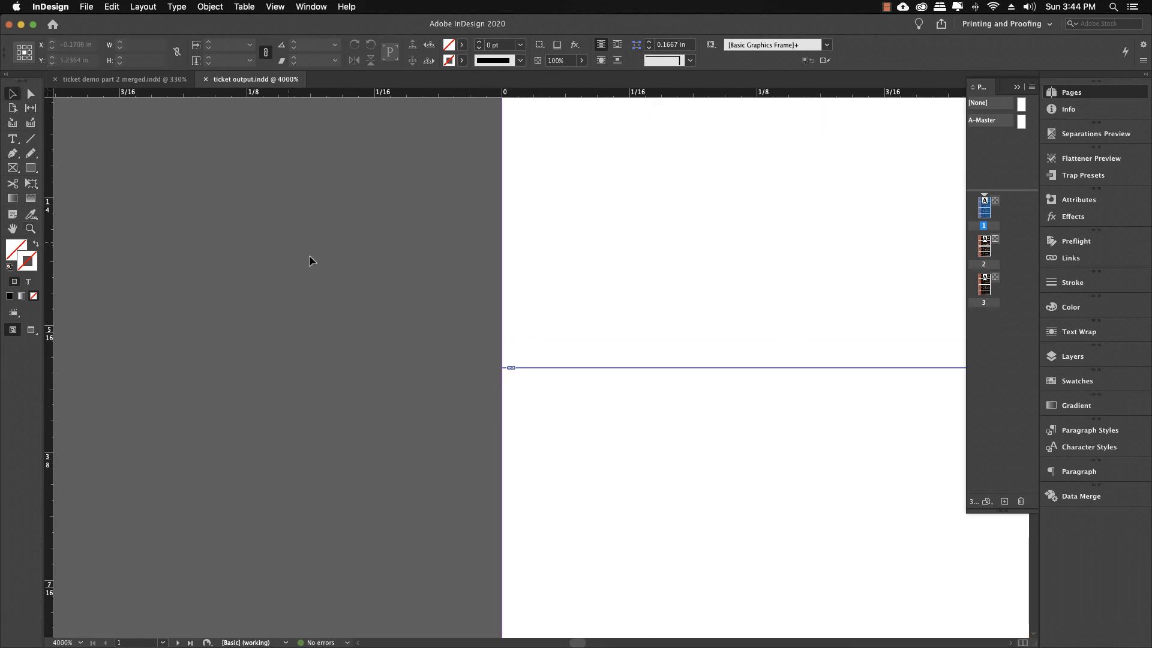
{"action": "left_click", "coordinate": [551, 401]}
{"action": "mouse_move", "coordinate": [551, 398]}
{"action": "left_mouse_down"}
{"action": "mouse_move", "coordinate": [556, 434]}
{"action": "mouse_move", "coordinate": [551, 401]}
{"action": "left_mouse_up"}
{"action": "left_click", "coordinate": [477, 398]}
{"action": "key", "text": "super+0"}
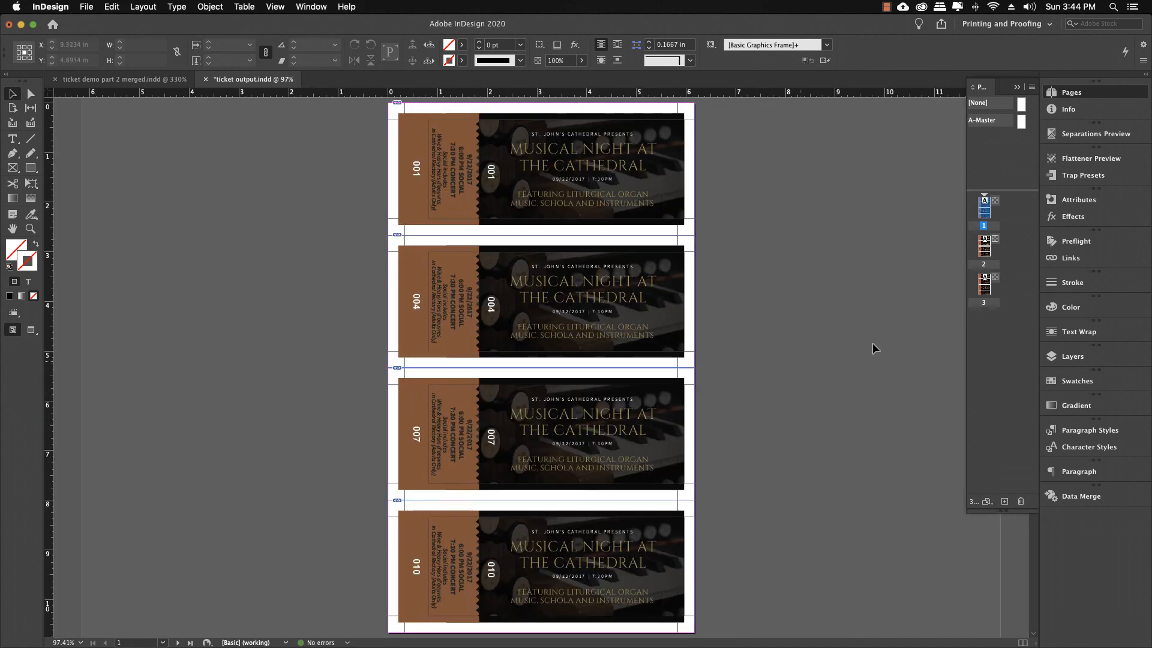
Step: Review the ticket stacks on pages 2 and 3, and save the document
{"action": "double_click", "coordinate": [988, 251]}
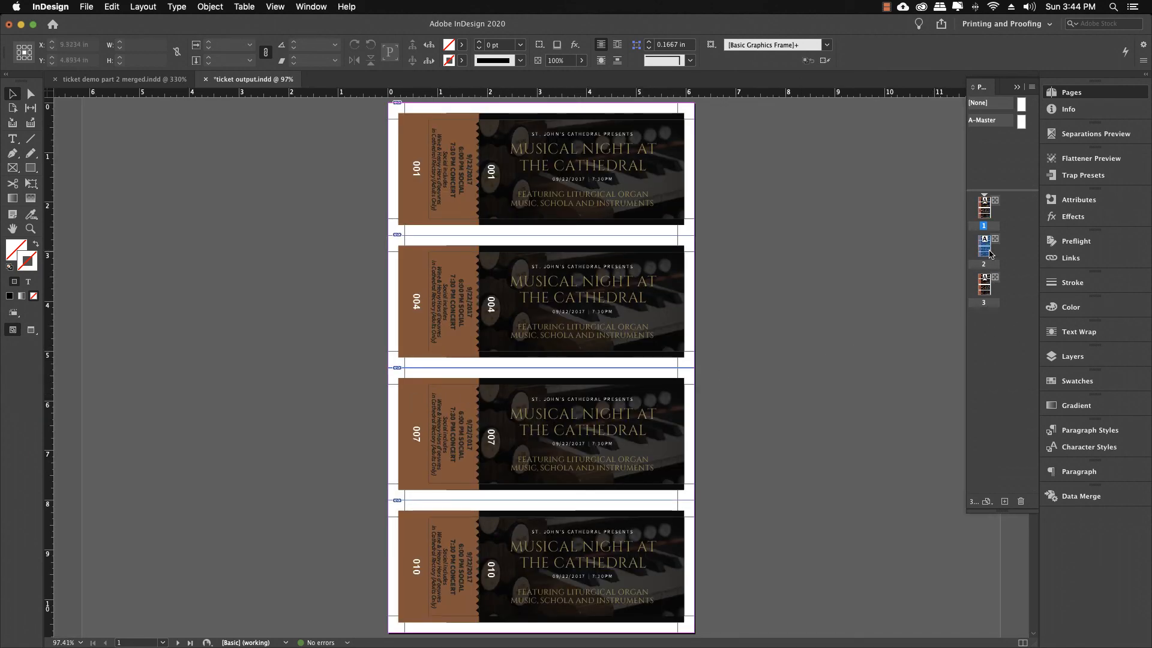
{"action": "double_click", "coordinate": [984, 282]}
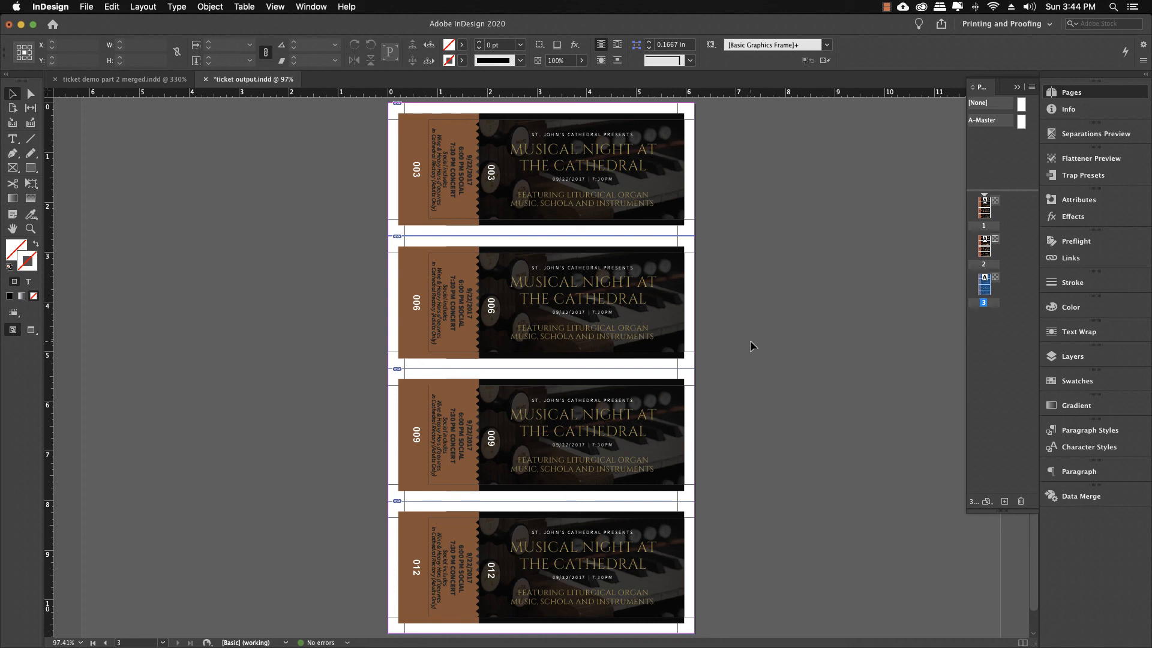
{"action": "key", "text": "super+s"}
Step: Open the print settings for the ticket document and choose HP LaserJet 1300 as the printer
{"action": "key", "text": "super+p"}
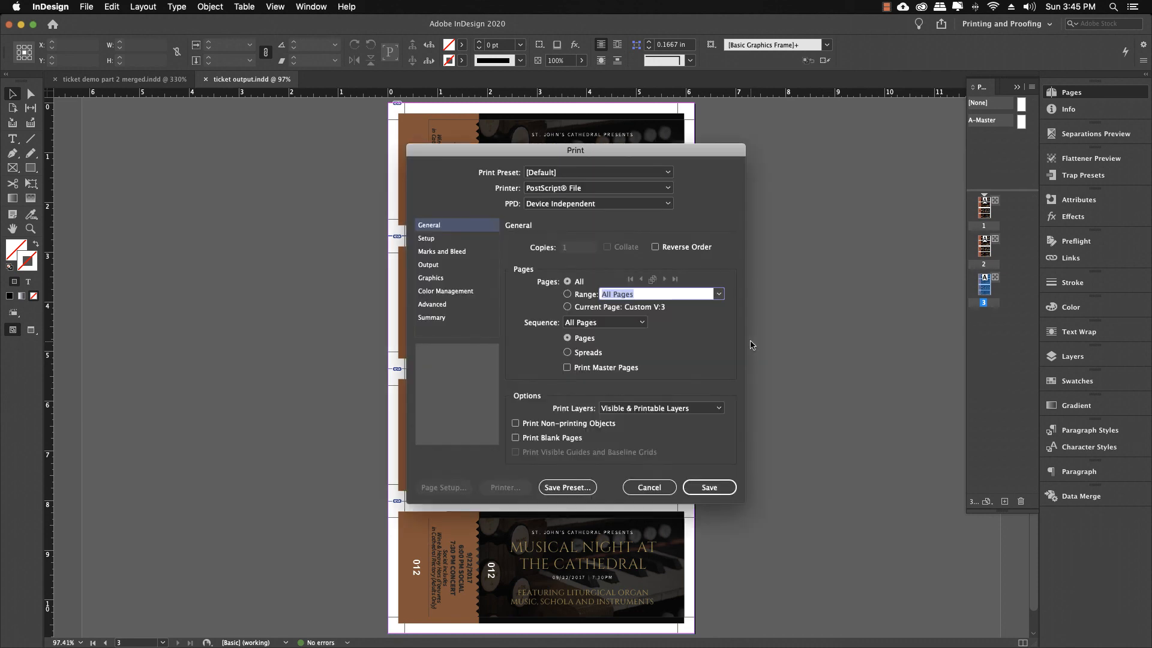
{"action": "left_click", "coordinate": [434, 239]}
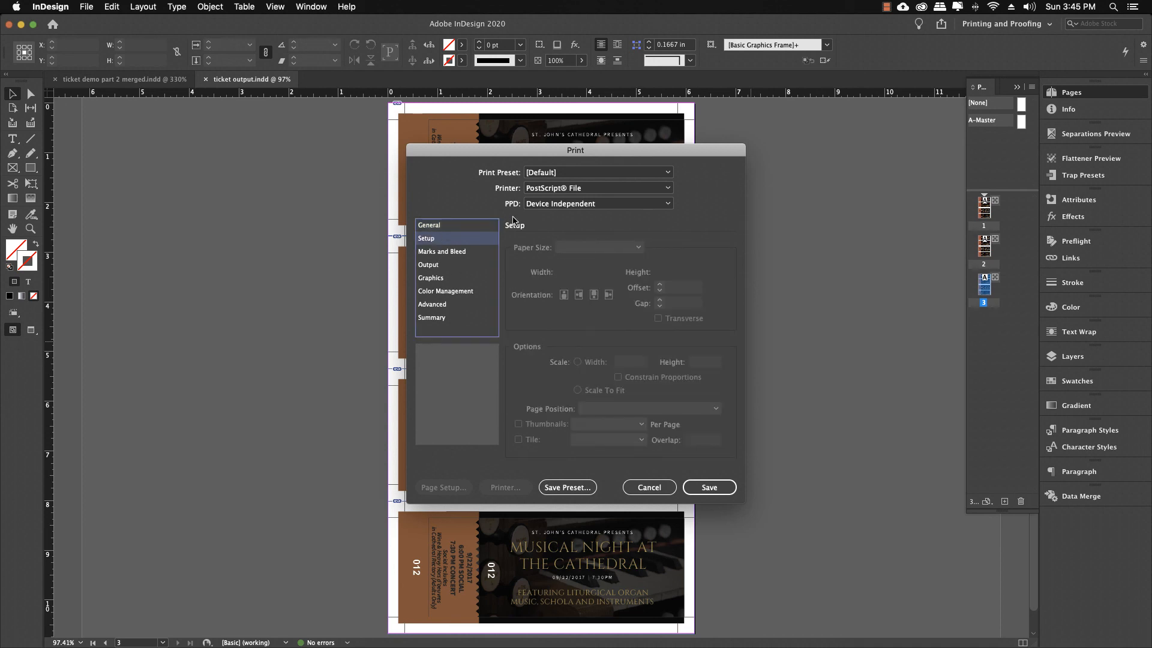
{"action": "left_click", "coordinate": [545, 188]}
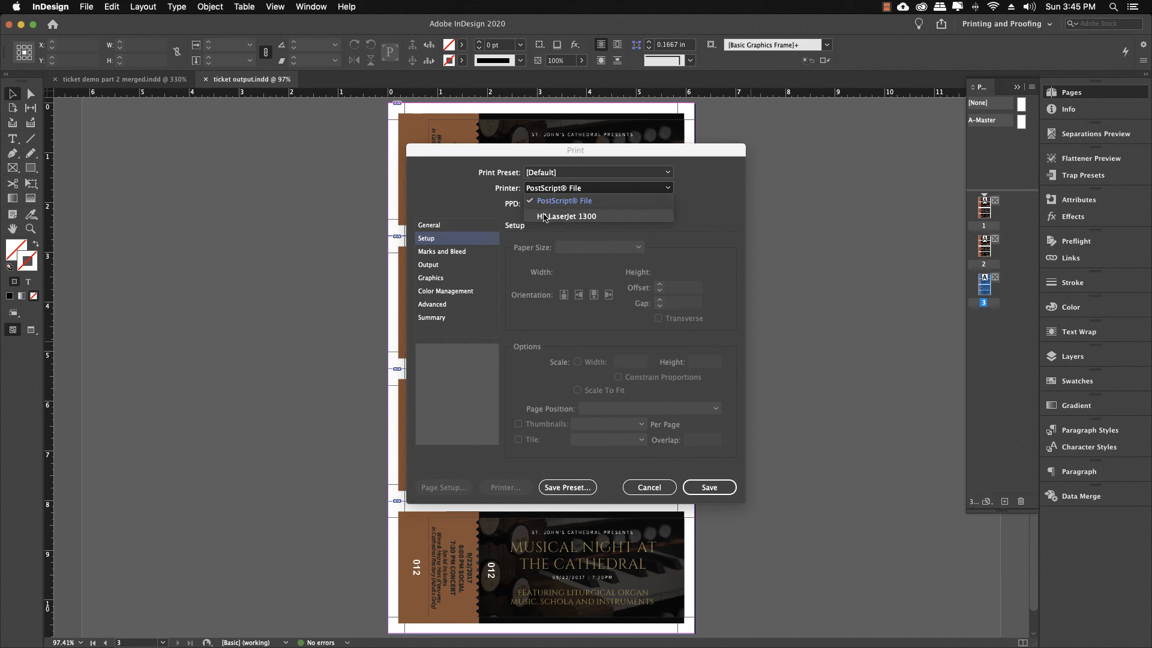
{"action": "left_click", "coordinate": [546, 216]}
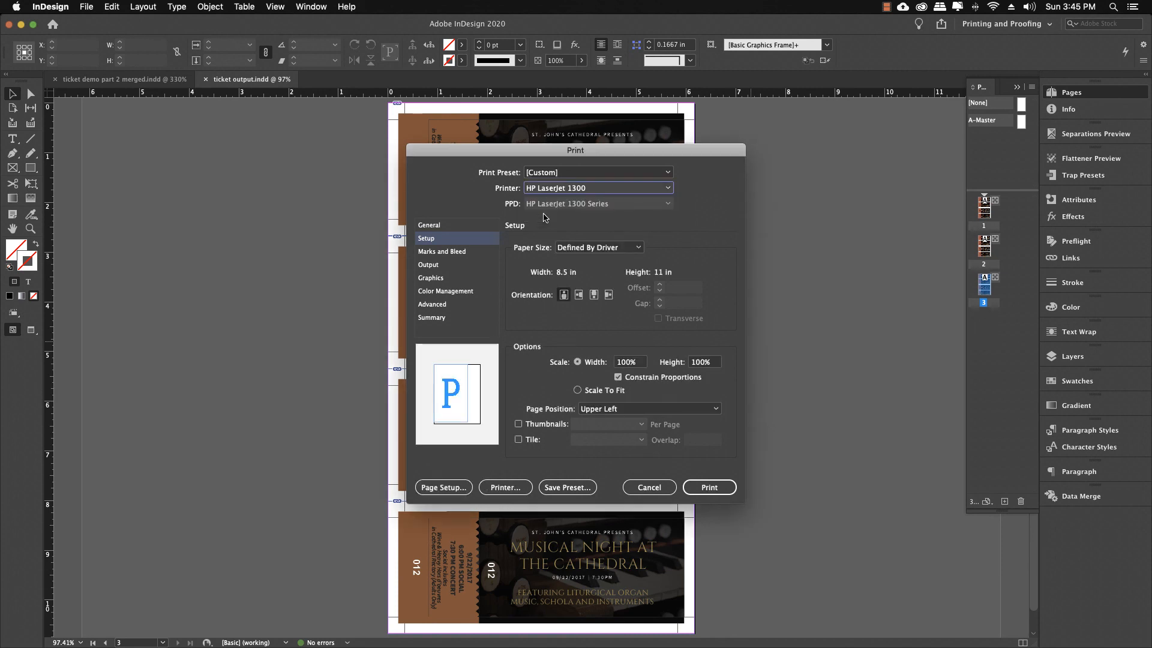
{"action": "left_click", "coordinate": [438, 226]}
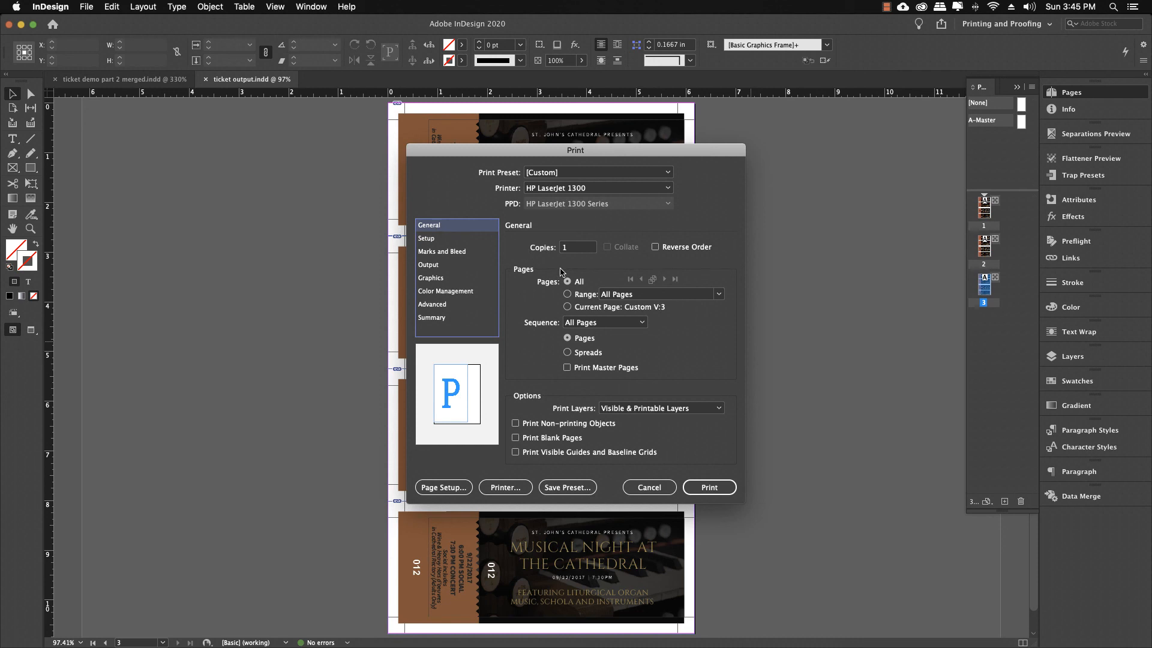
Step: Set the print job's paper size to US Letter and its page position to Centered
{"action": "left_click", "coordinate": [427, 238]}
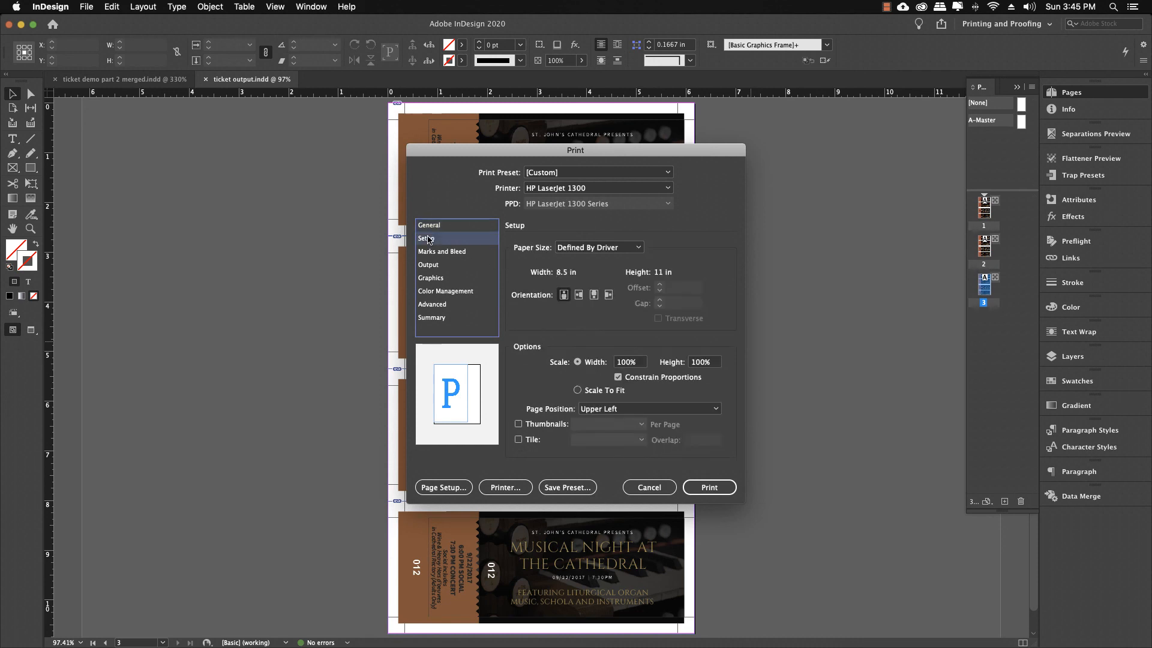
{"action": "left_click", "coordinate": [578, 248]}
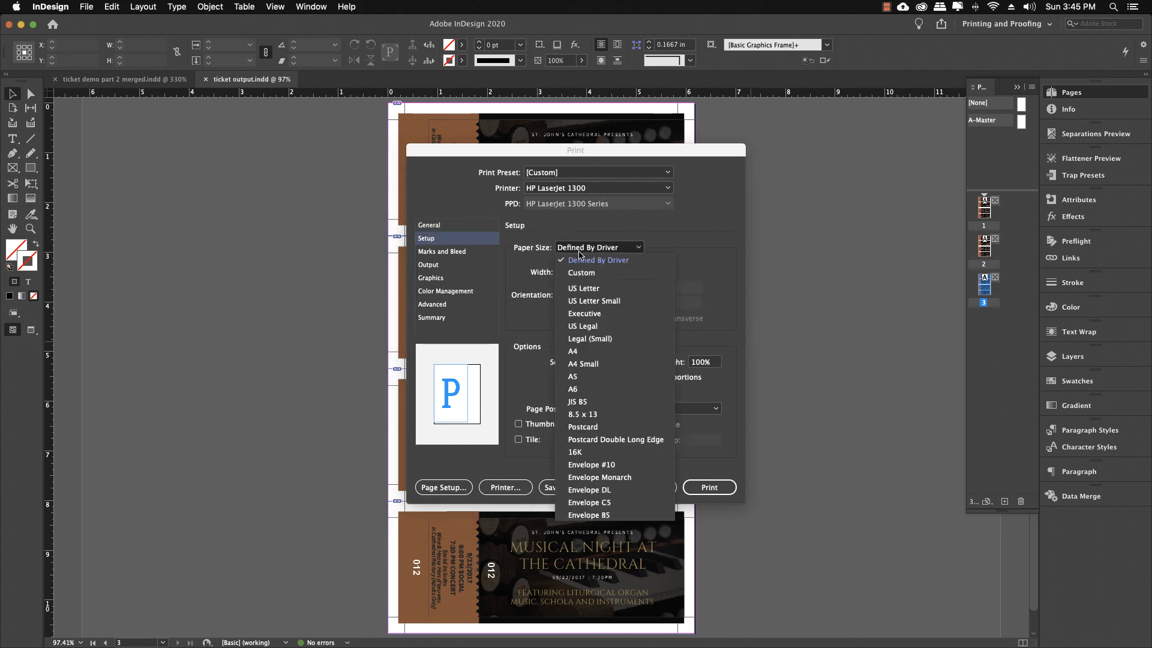
{"action": "left_click", "coordinate": [582, 289]}
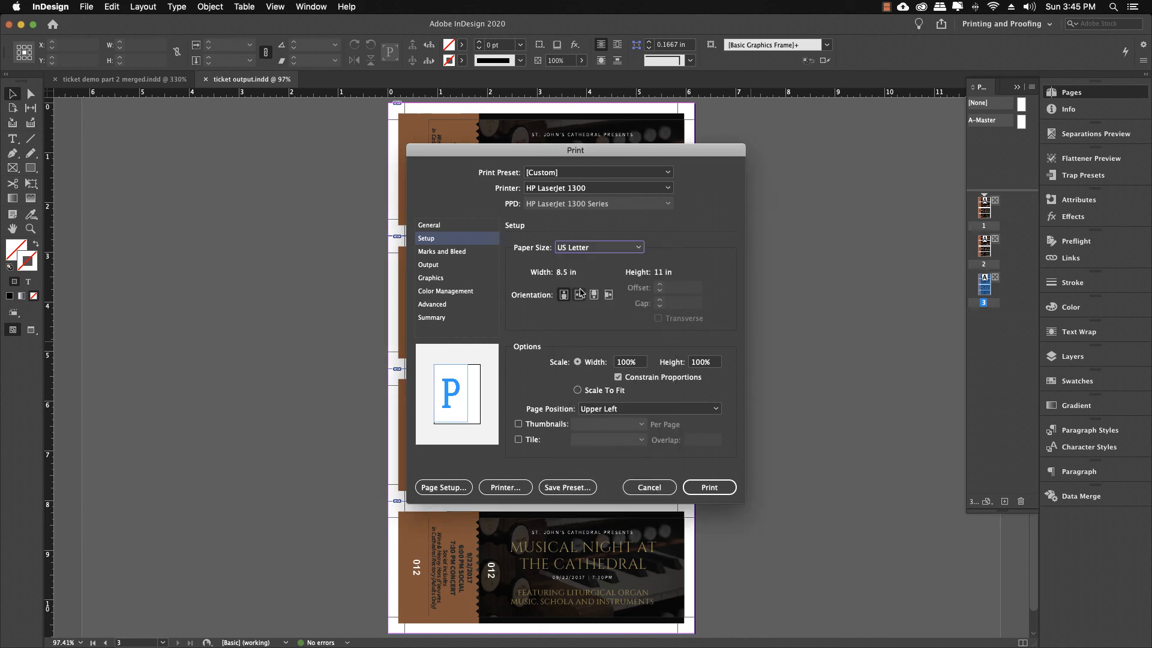
{"action": "left_click", "coordinate": [610, 409]}
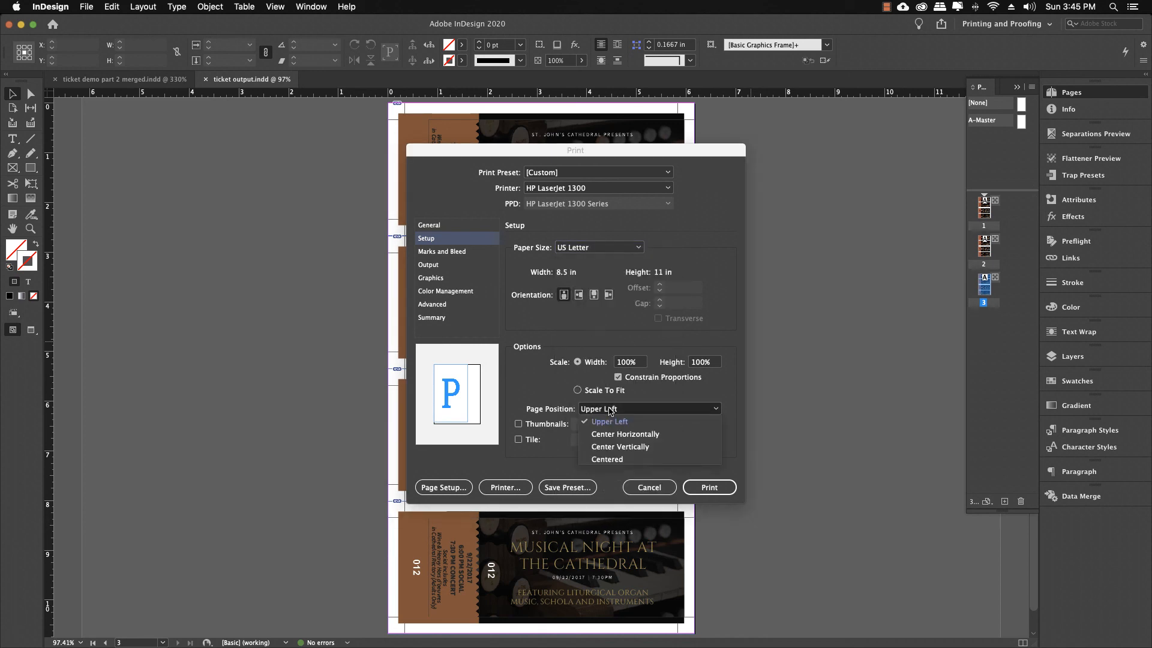
{"action": "left_click", "coordinate": [610, 459]}
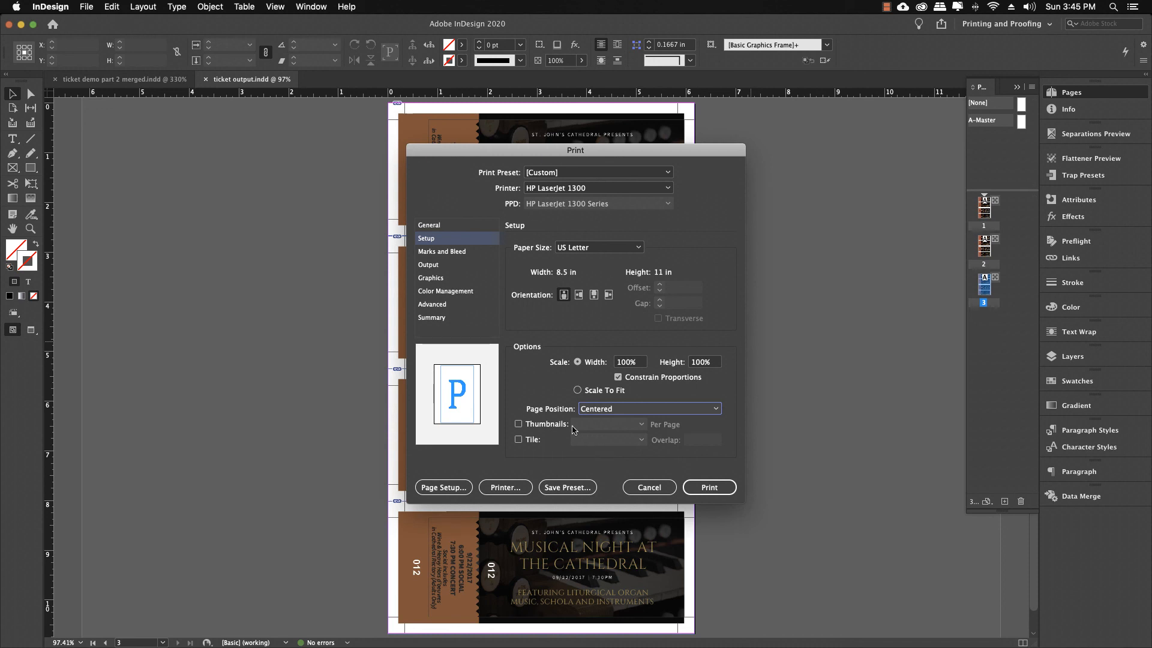
Step: Review the print job's marks and bleed options, and set its output color to Composite CMYK
{"action": "left_click", "coordinate": [436, 253]}
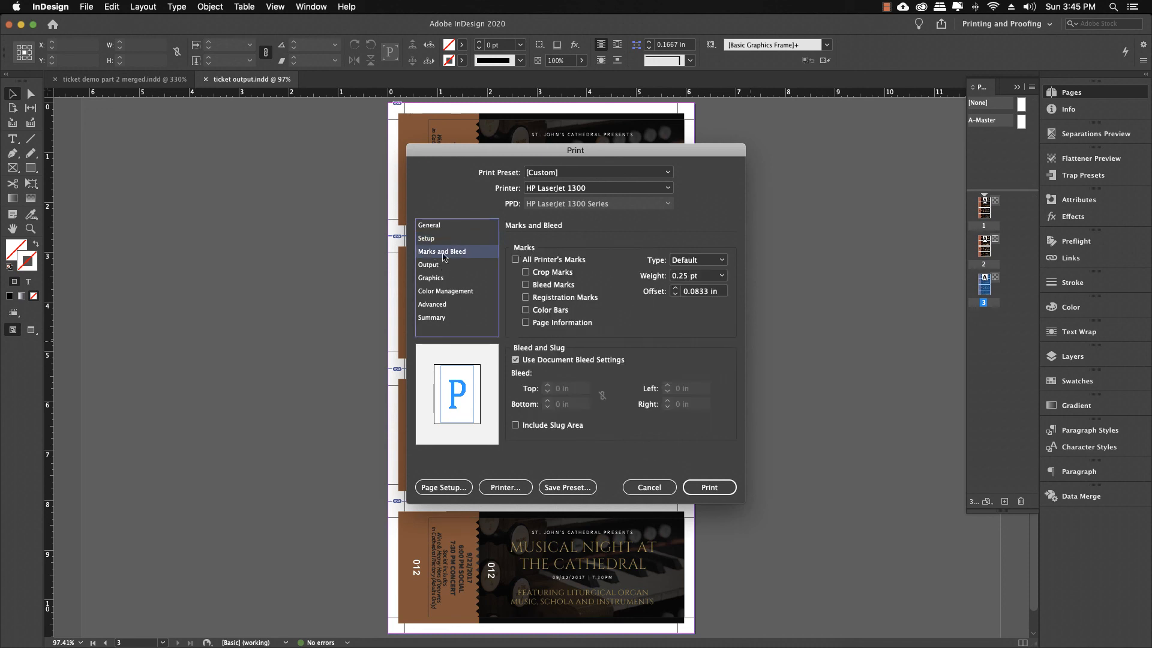
{"action": "left_click", "coordinate": [459, 267]}
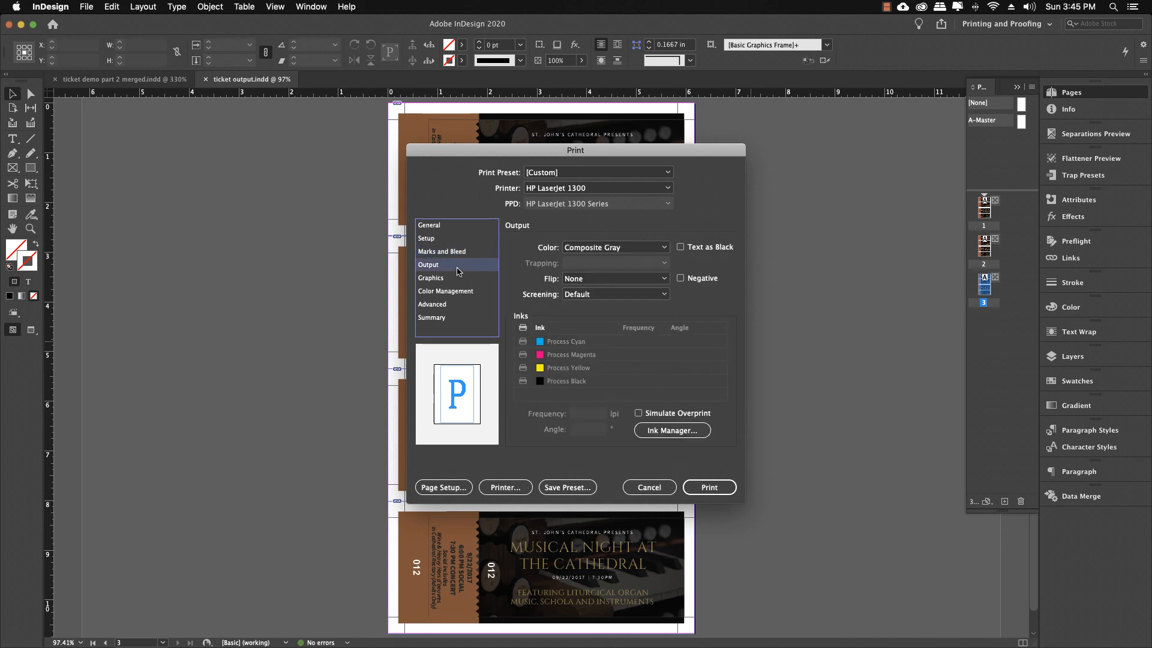
{"action": "left_click", "coordinate": [577, 247]}
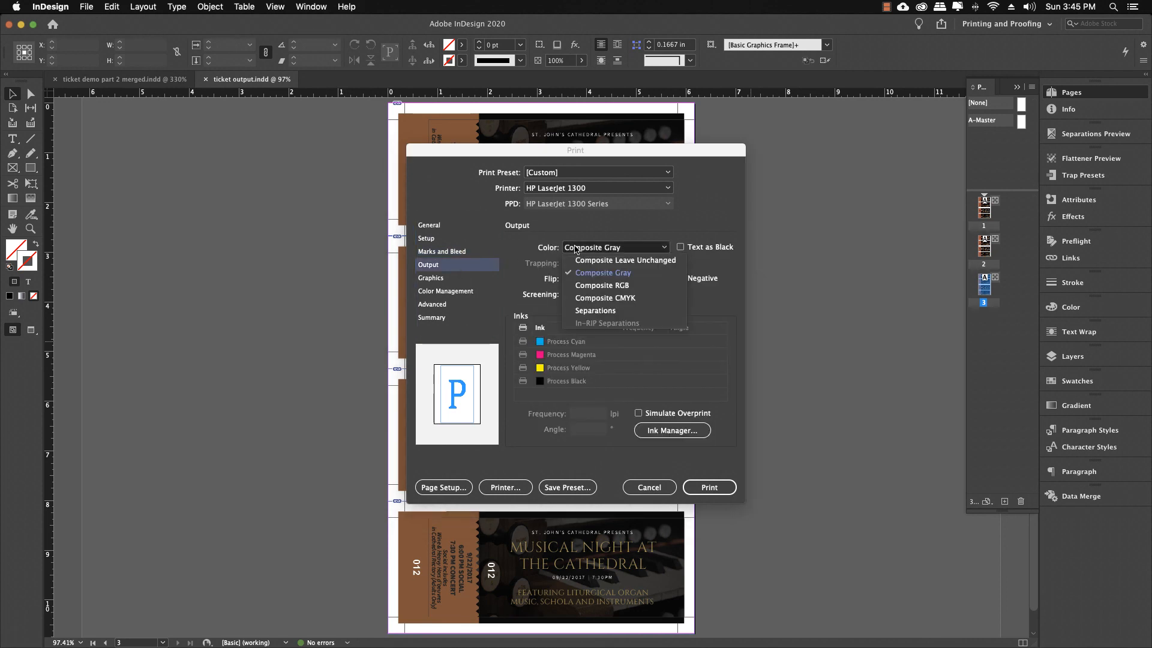
{"action": "left_click", "coordinate": [585, 298]}
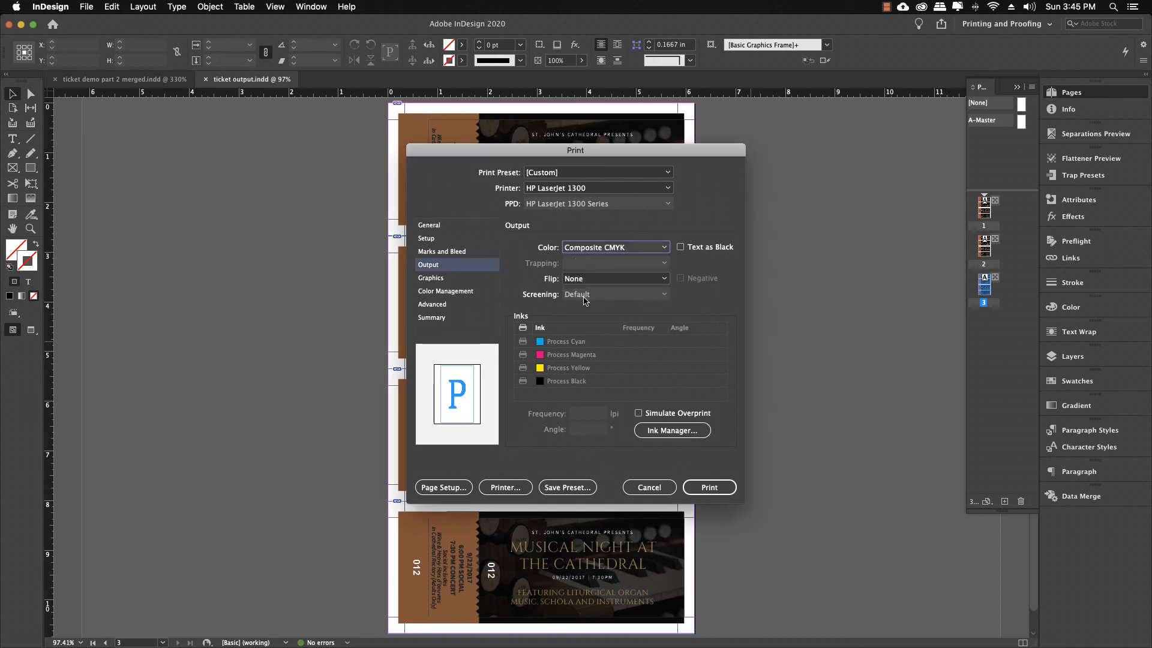
{"action": "left_click", "coordinate": [430, 279]}
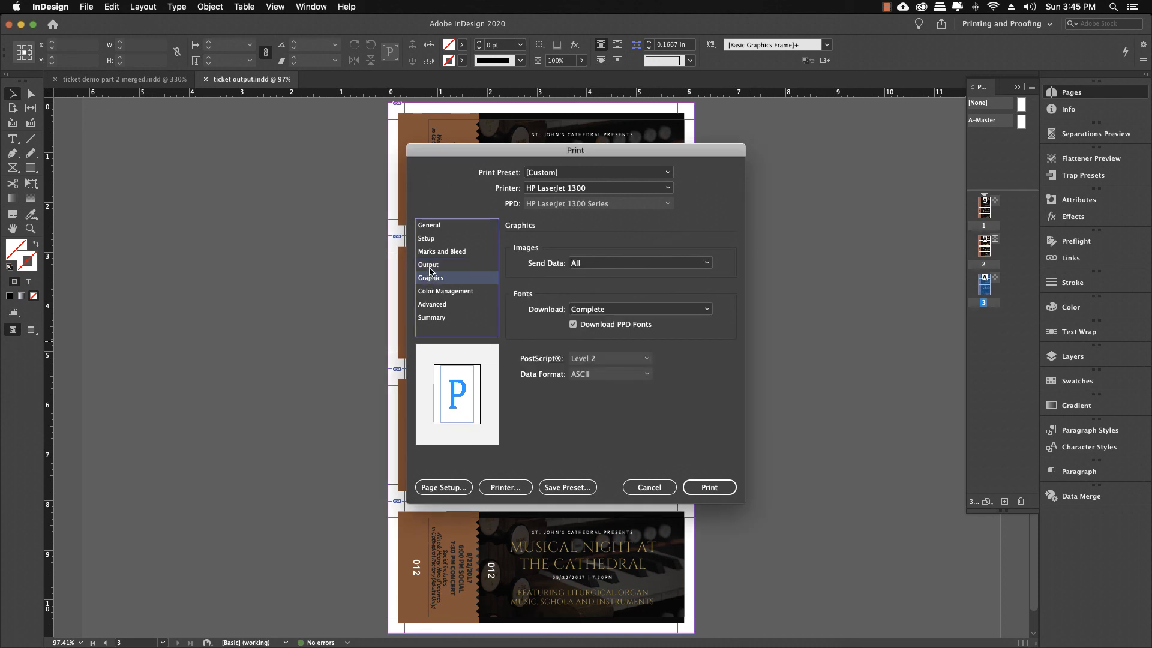
{"action": "left_click", "coordinate": [430, 266]}
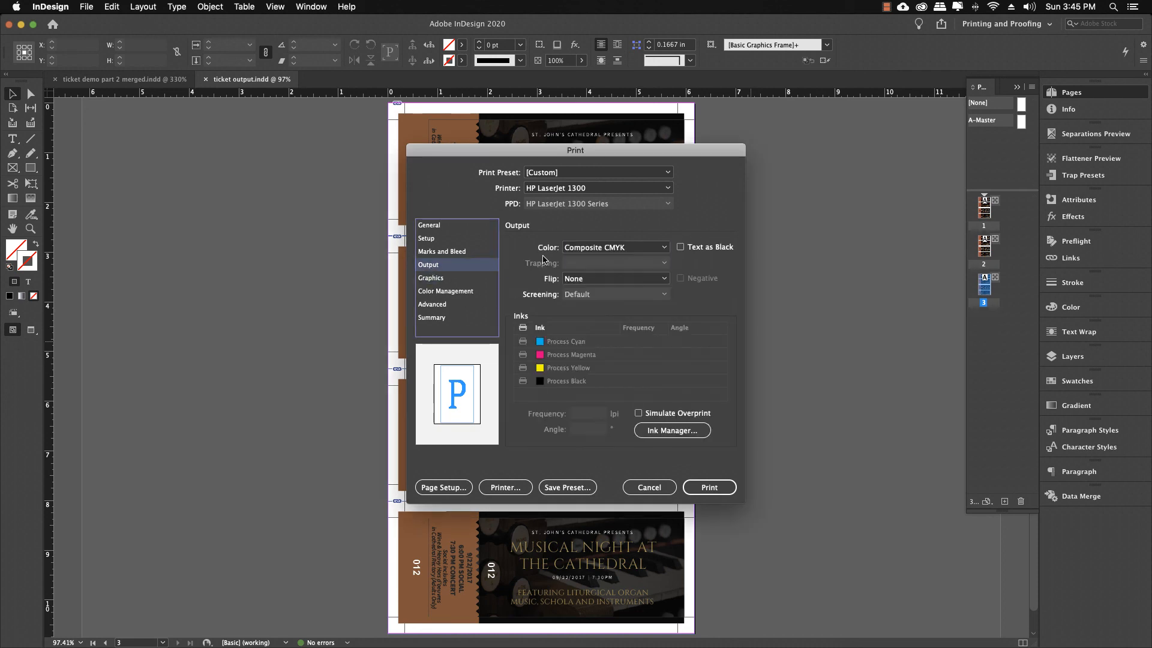
Step: Try Optimized Subsampling for the image data sent to the printer, set it back to All, and close the print settings without printing
{"action": "left_click", "coordinate": [430, 279]}
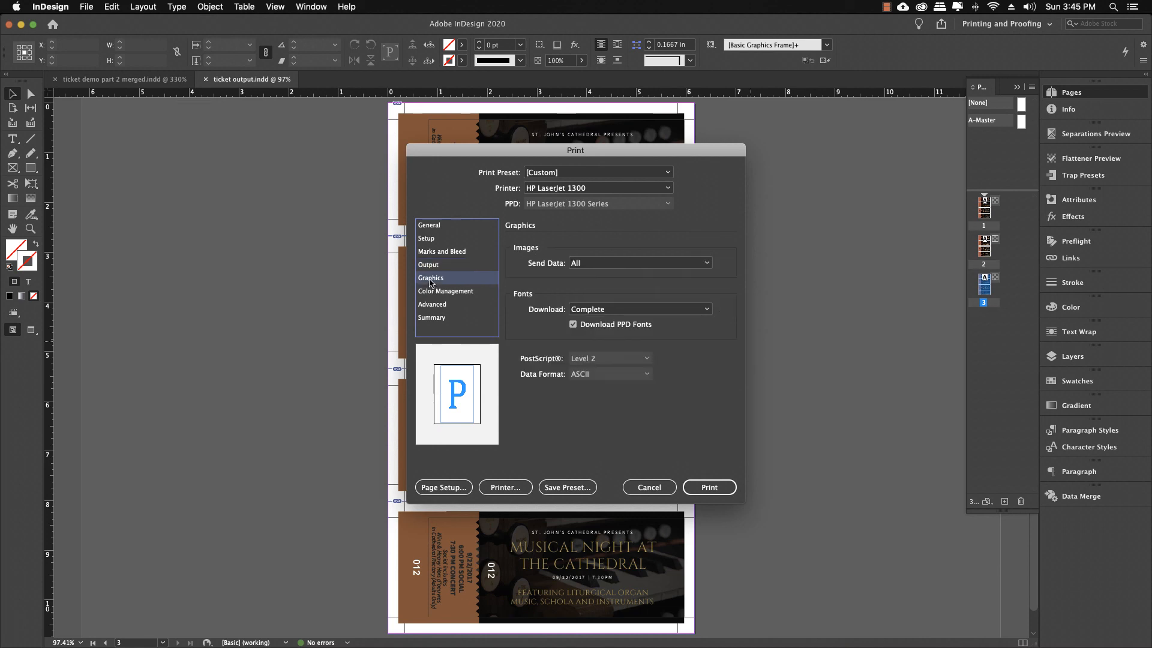
{"action": "left_click", "coordinate": [601, 264]}
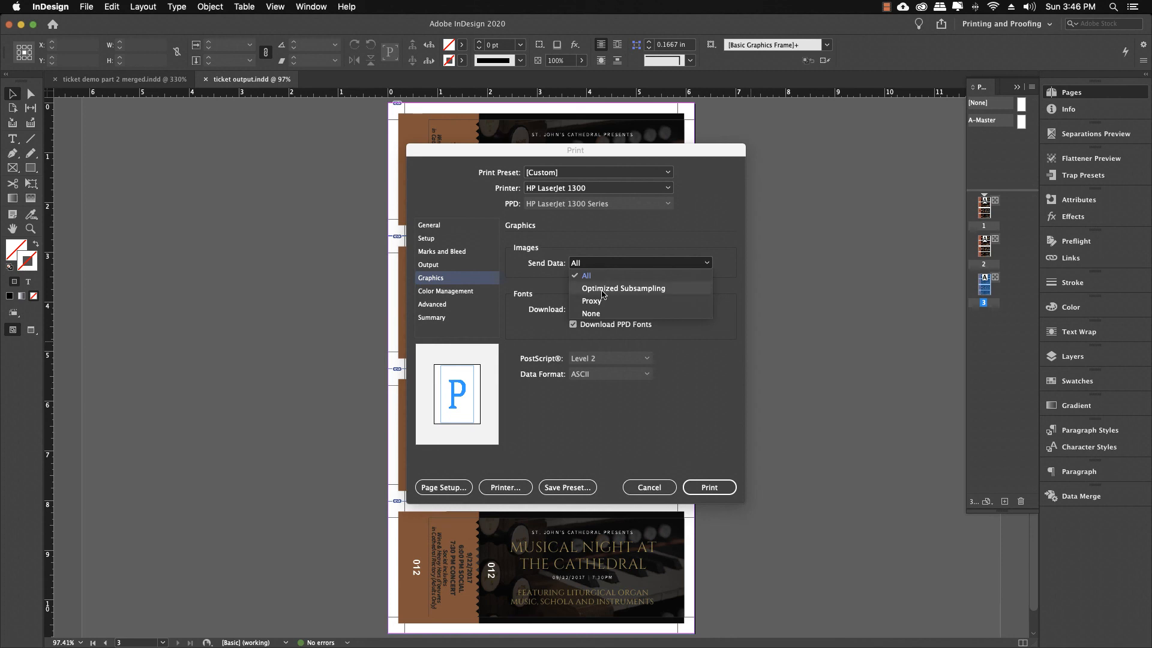
{"action": "left_click", "coordinate": [603, 289]}
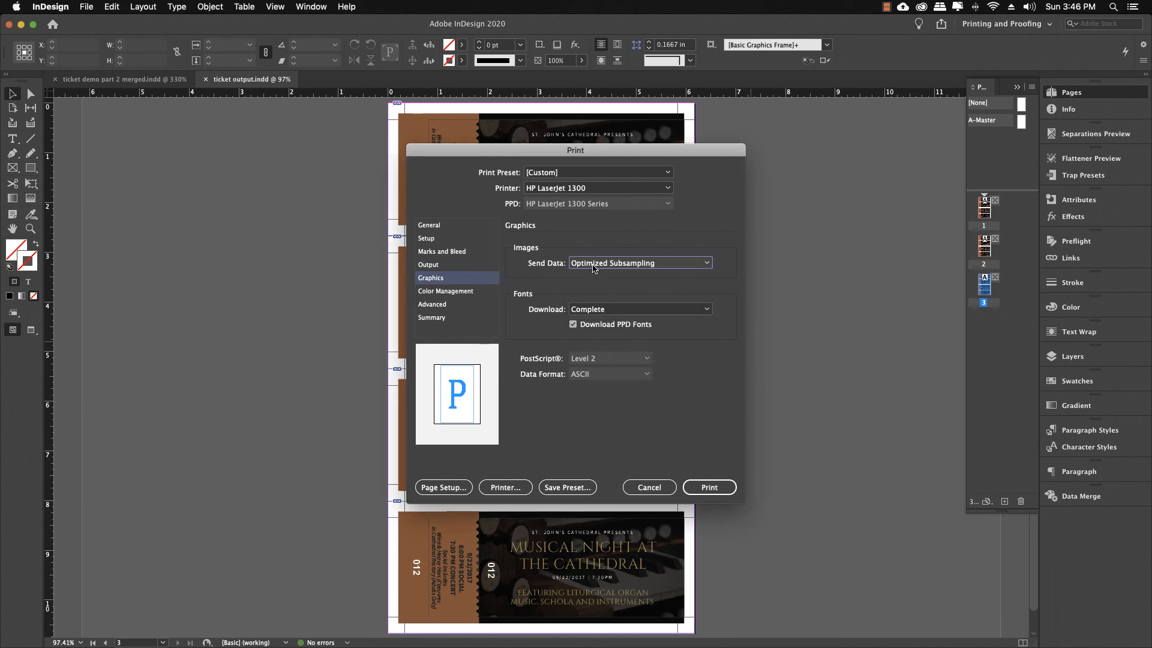
{"action": "left_click", "coordinate": [593, 266]}
{"action": "left_click", "coordinate": [594, 276]}
{"action": "left_click", "coordinate": [658, 490]}
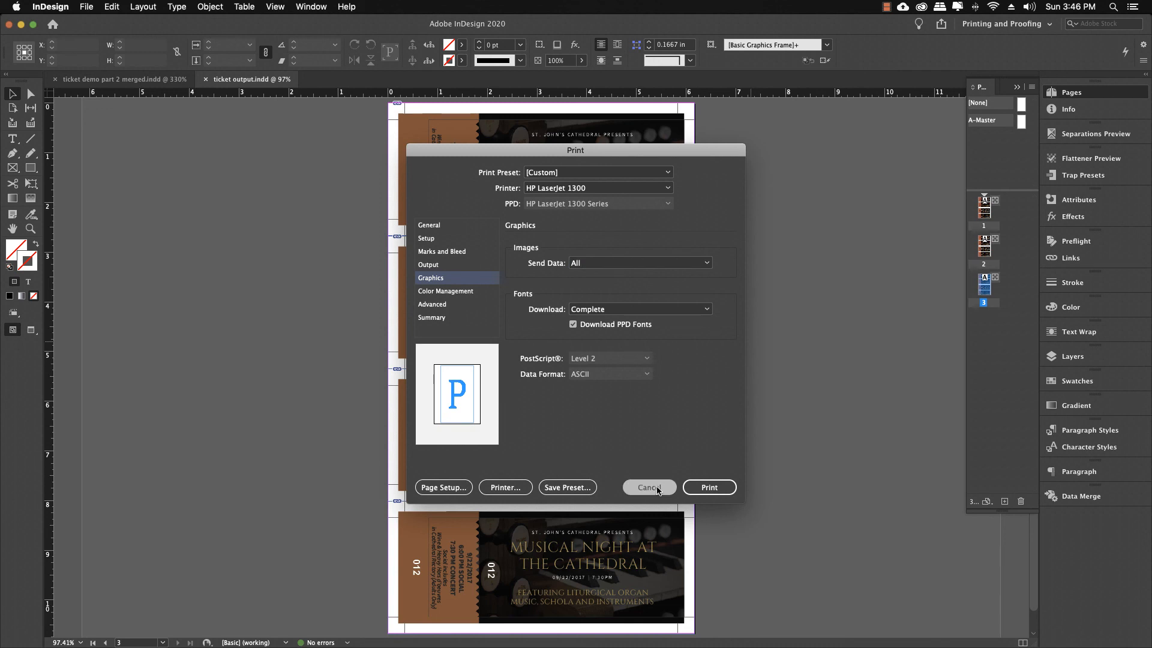
{"action": "left_click", "coordinate": [658, 490]}
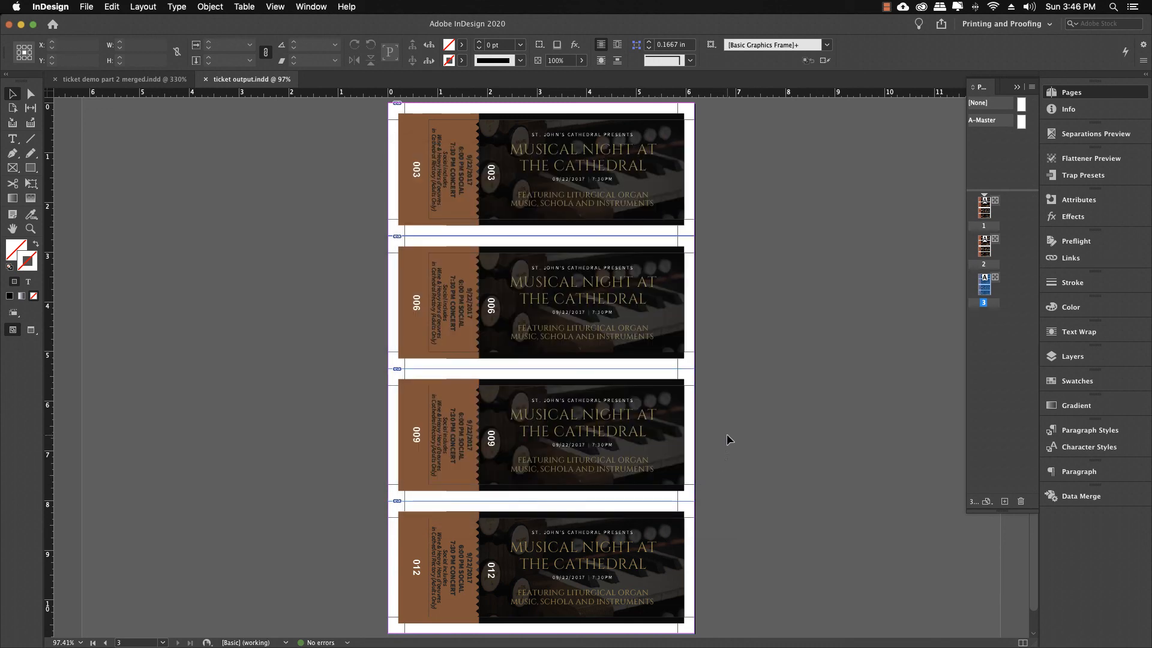